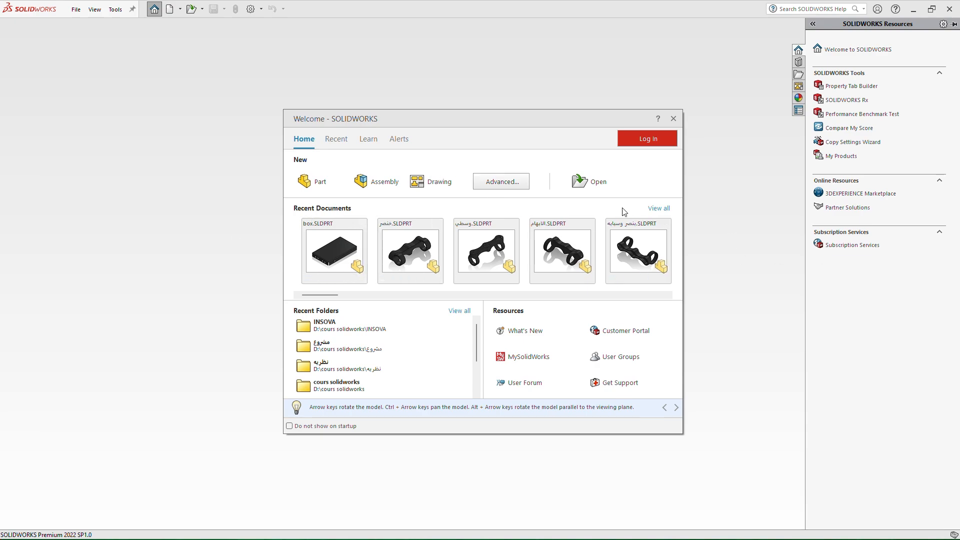
Create a new part document from the welcome screen
click(658, 209)
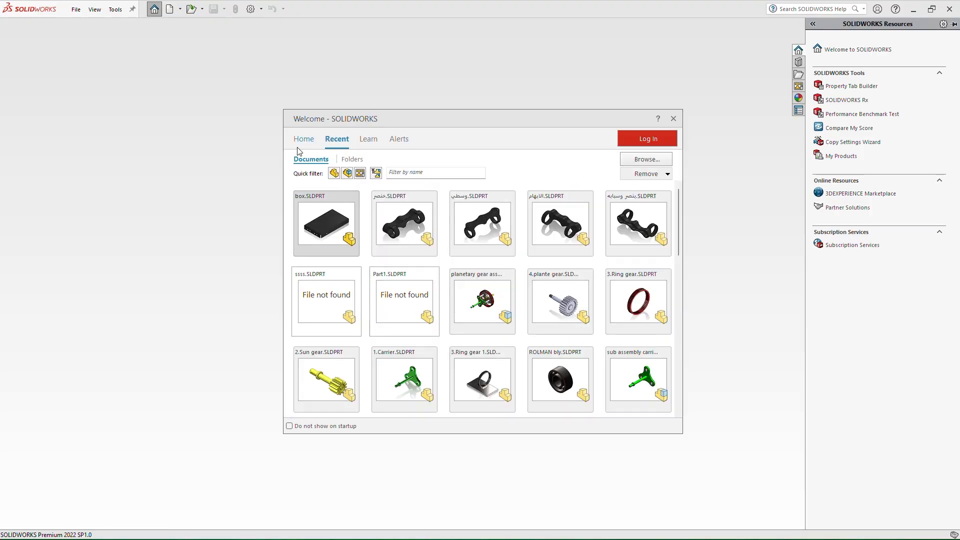
click(300, 144)
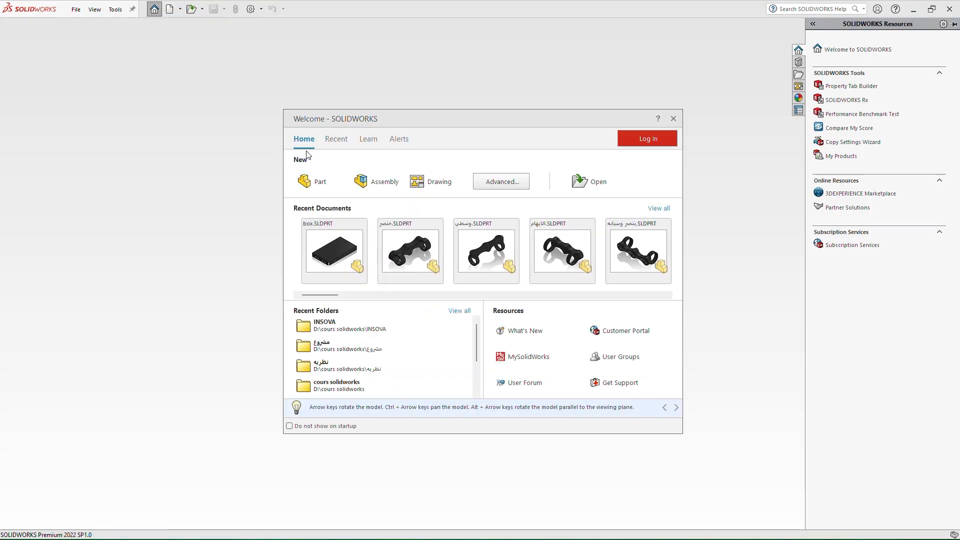
click(319, 182)
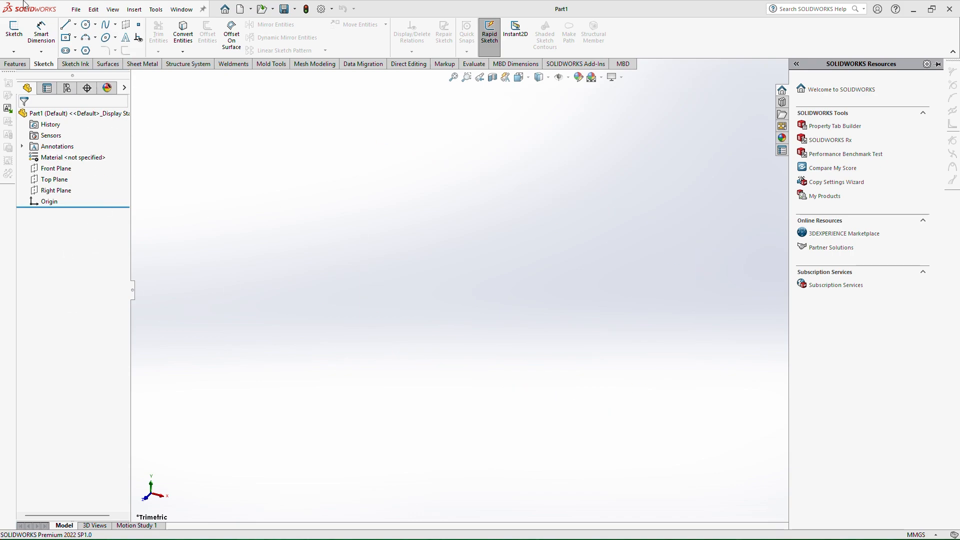
Open the recent part وسطي.SLDPRT for reference
click(76, 9)
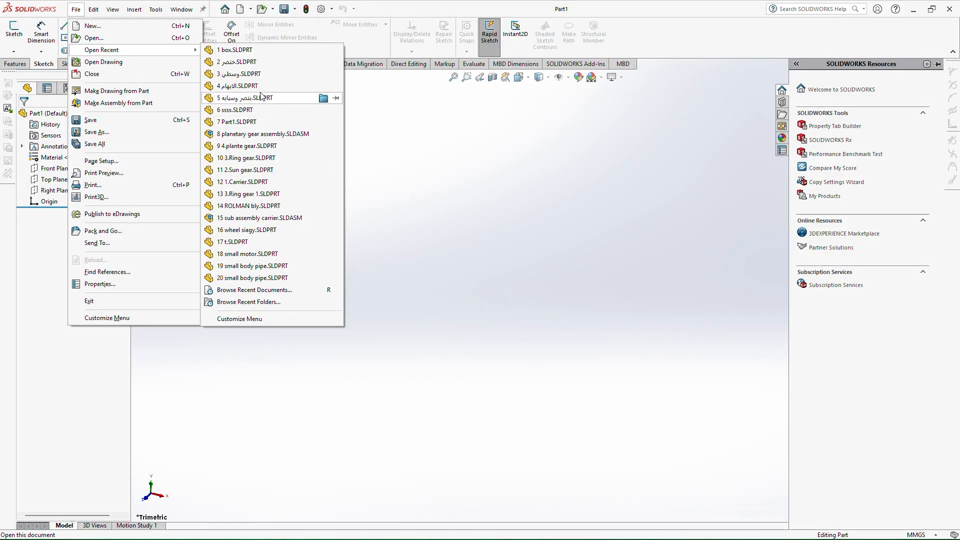
click(260, 75)
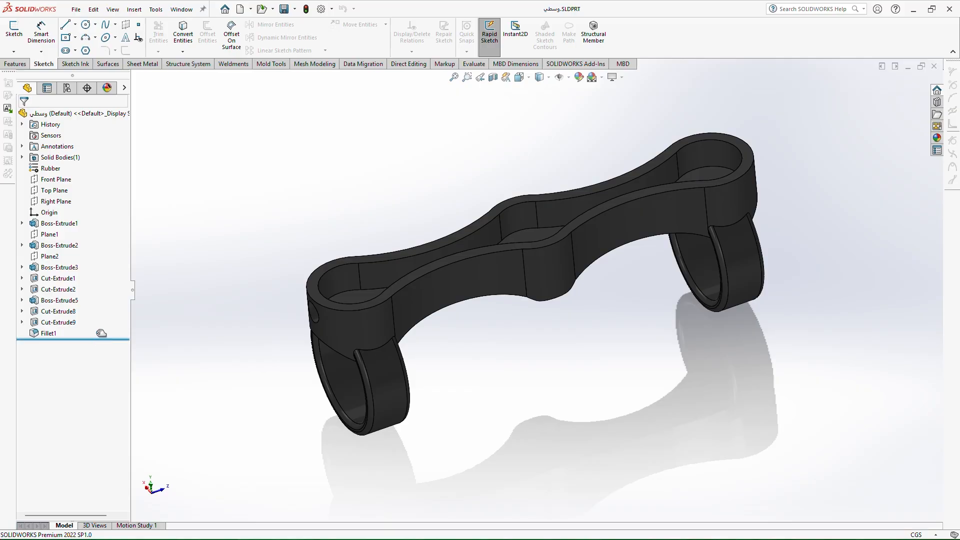
Switch between the open part windows and close وسطي.SLDPRT to return to Part1
click(906, 68)
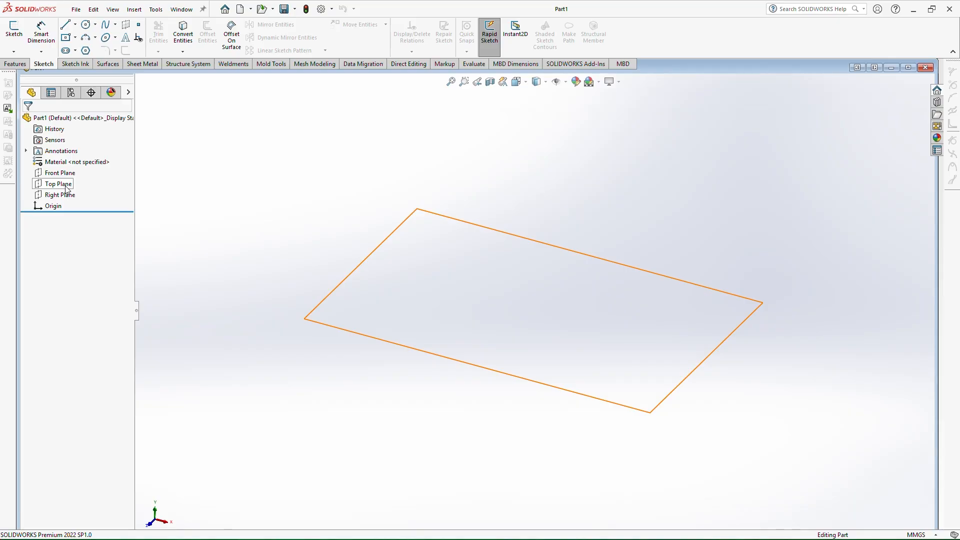
click(890, 67)
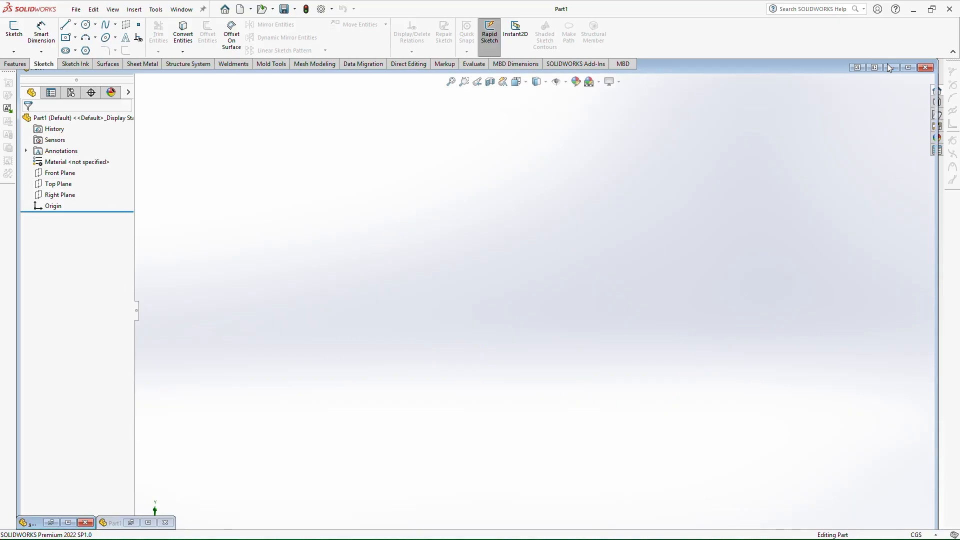
click(151, 522)
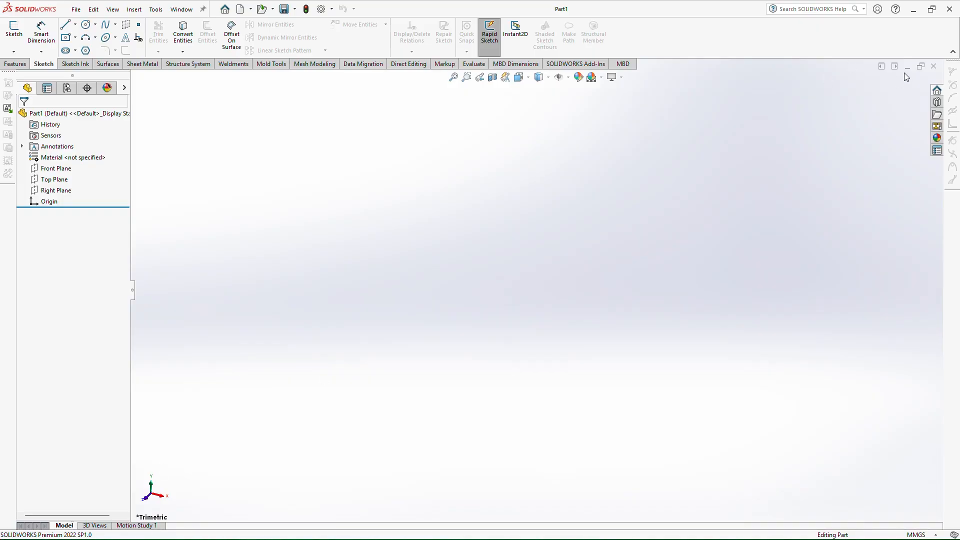
click(903, 68)
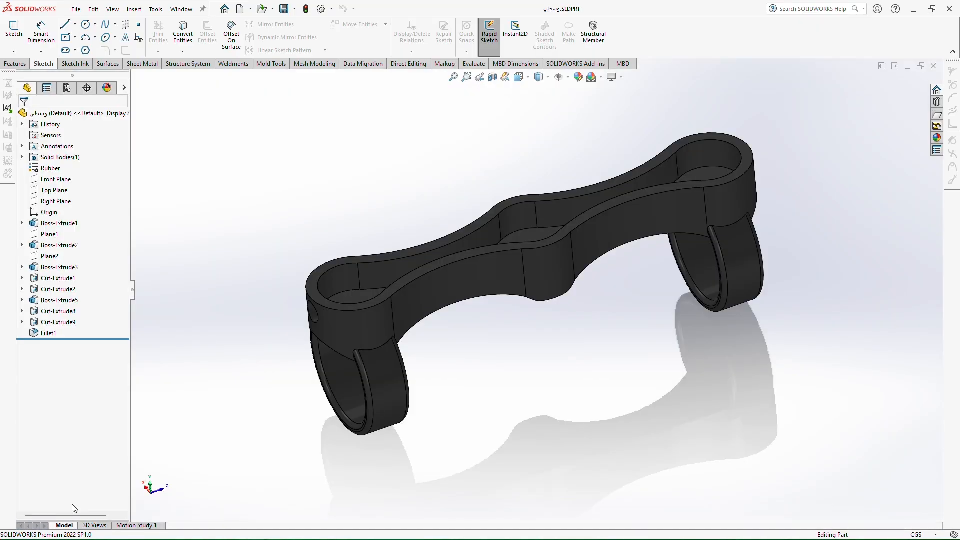
click(68, 522)
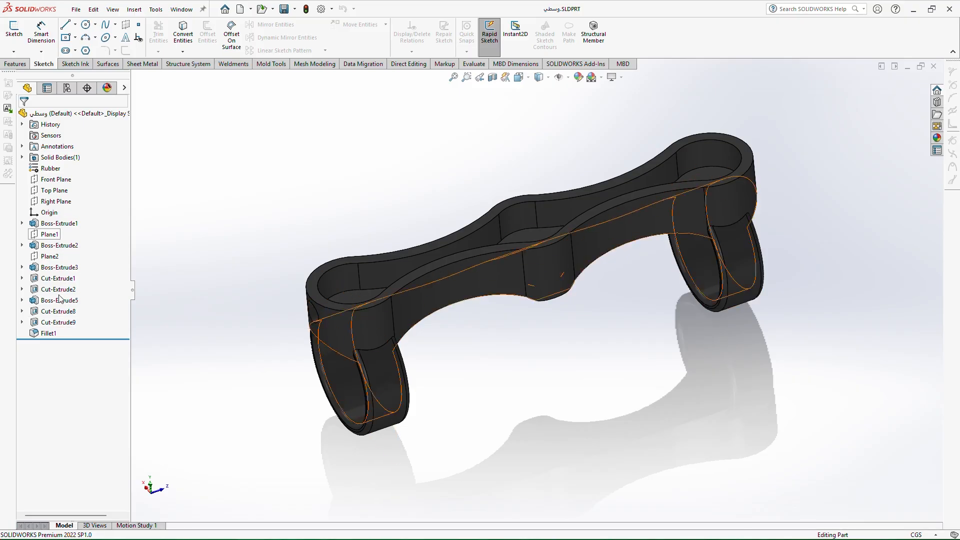
drag(100, 339, 118, 403)
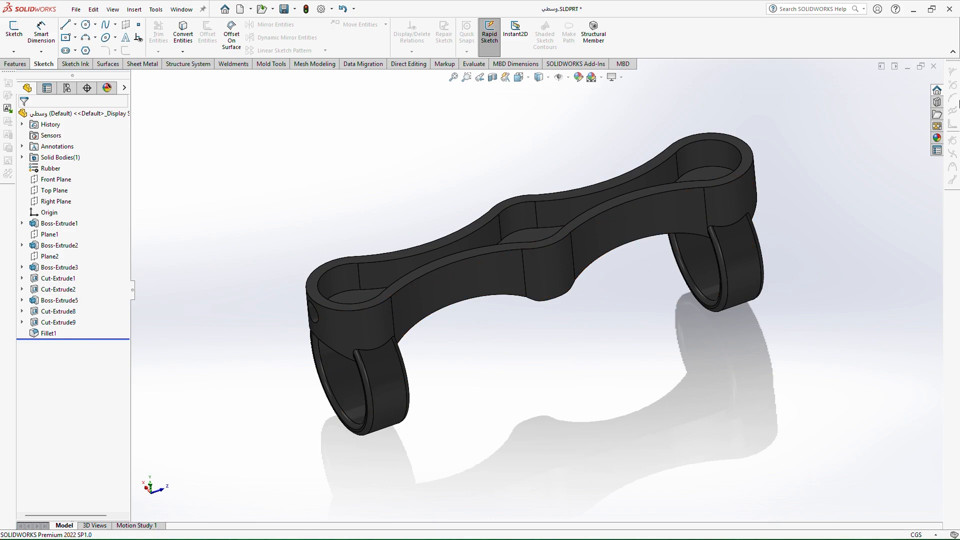
click(933, 66)
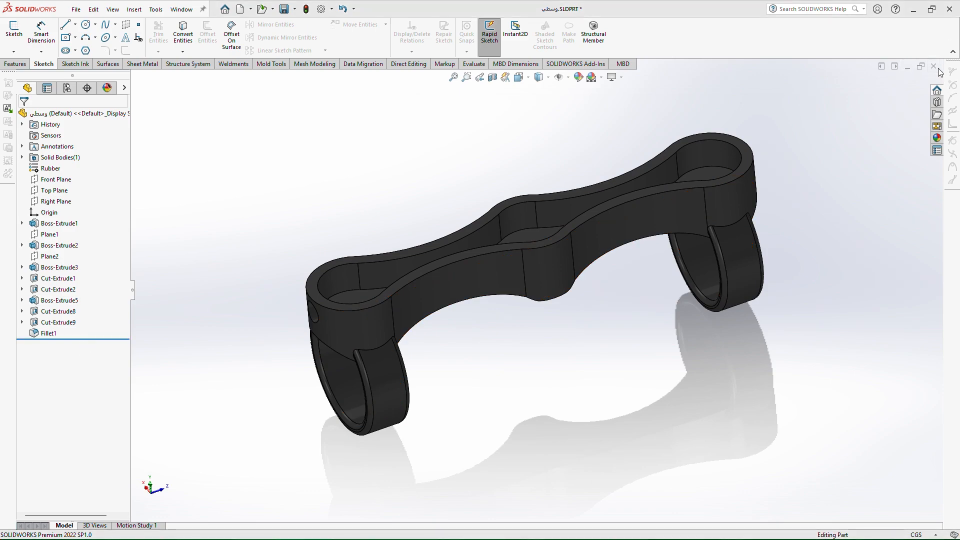
click(445, 282)
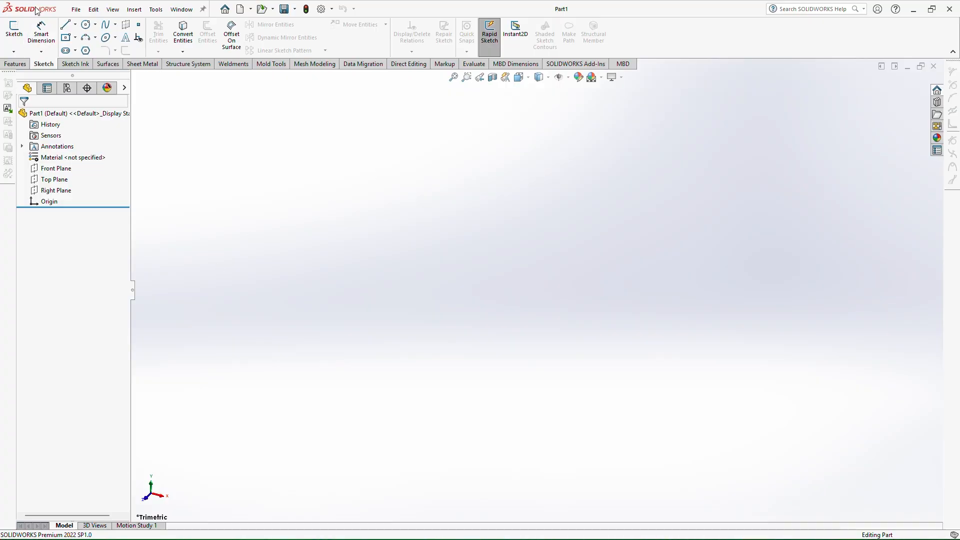
Start a new sketch on the Front Plane
click(14, 34)
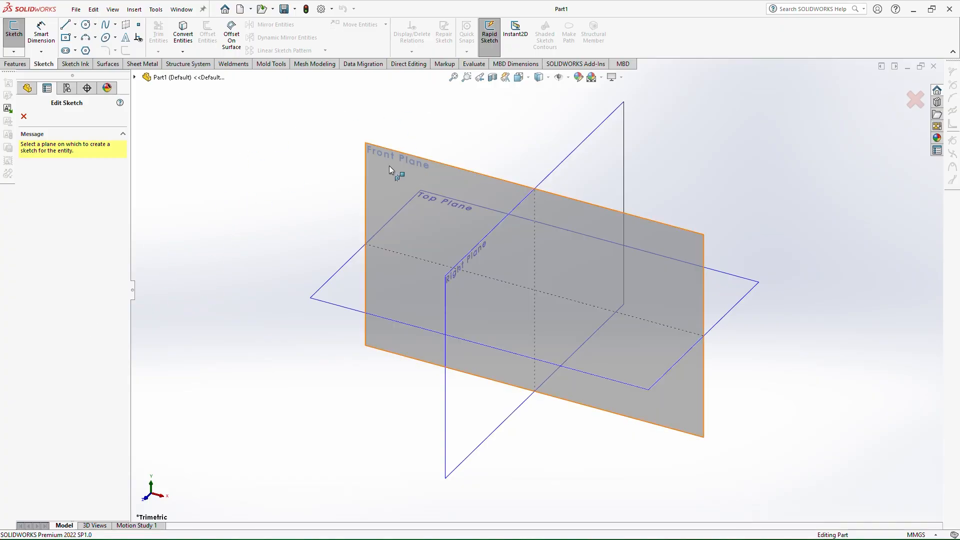
middle_drag(430, 146, 365, 77)
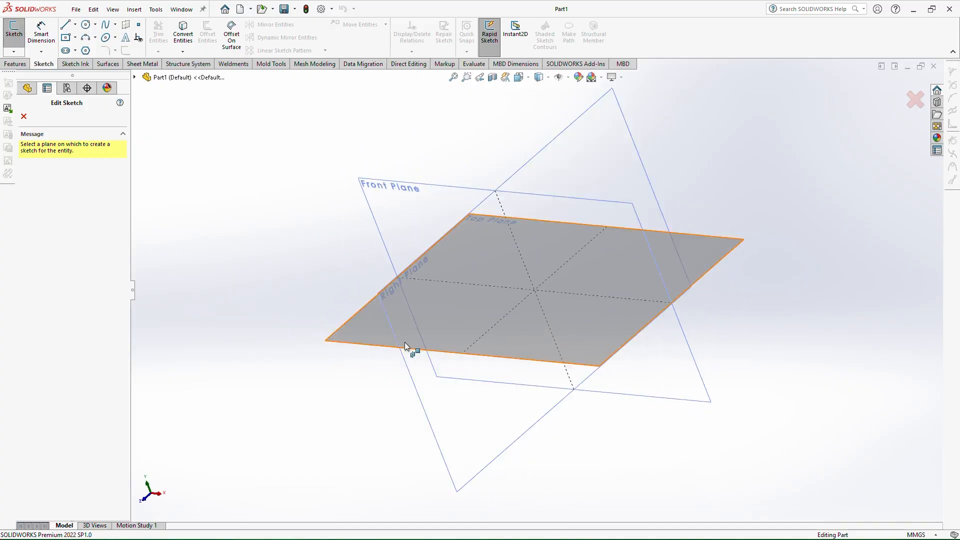
middle_drag(404, 319, 347, 197)
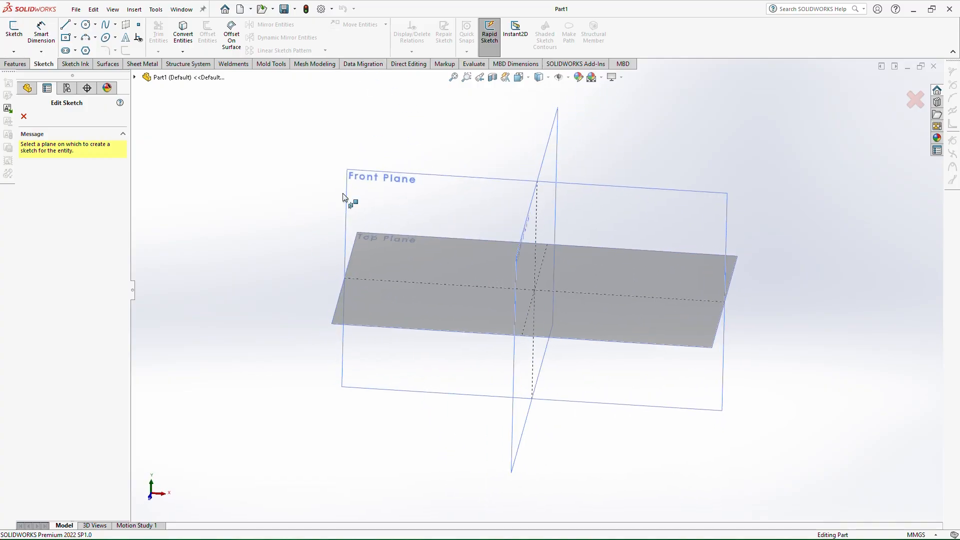
click(360, 194)
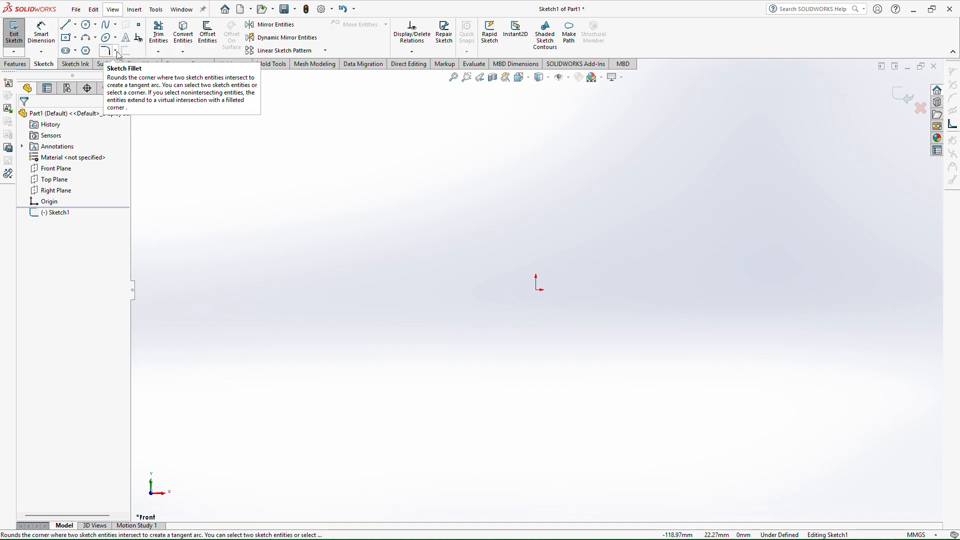
Draw an inclined line segment with the Line tool above and left of the origin
click(75, 24)
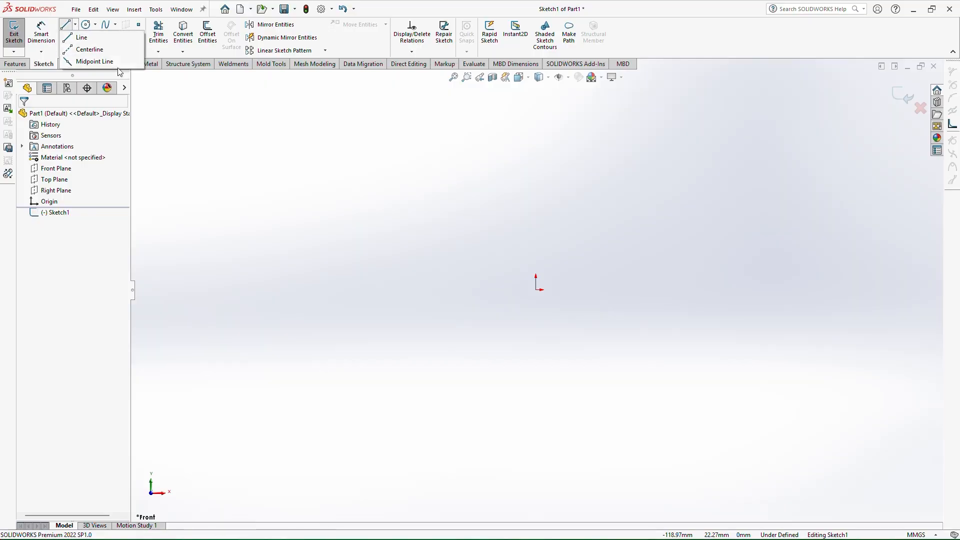
click(81, 37)
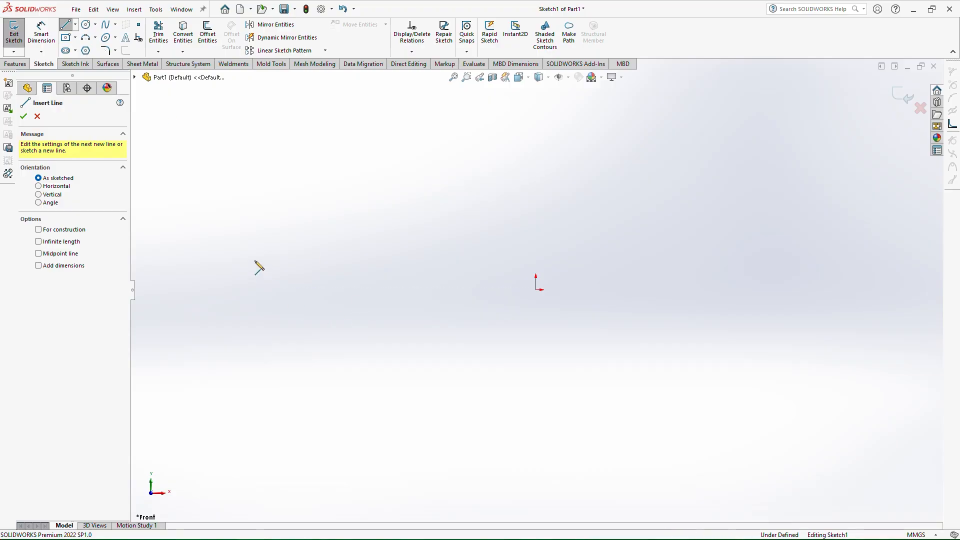
click(271, 233)
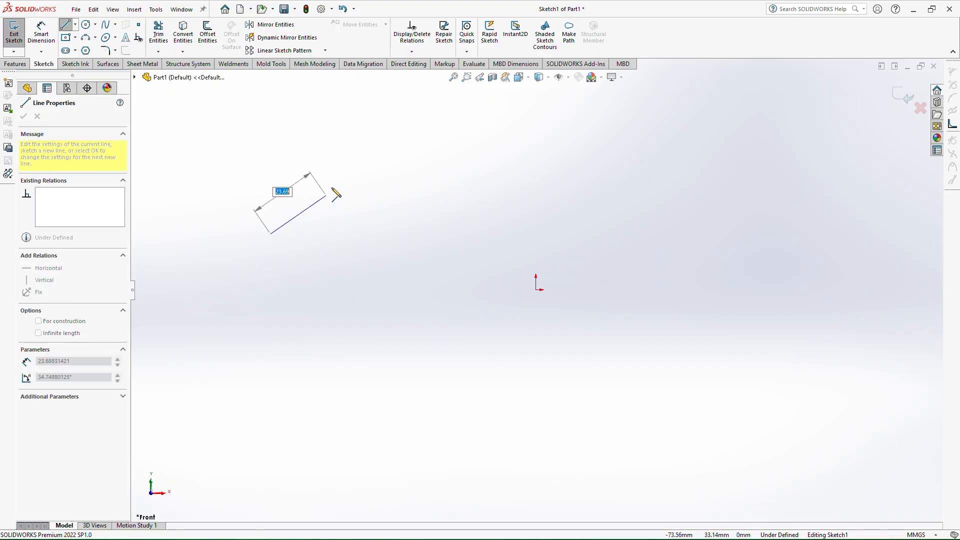
click(458, 165)
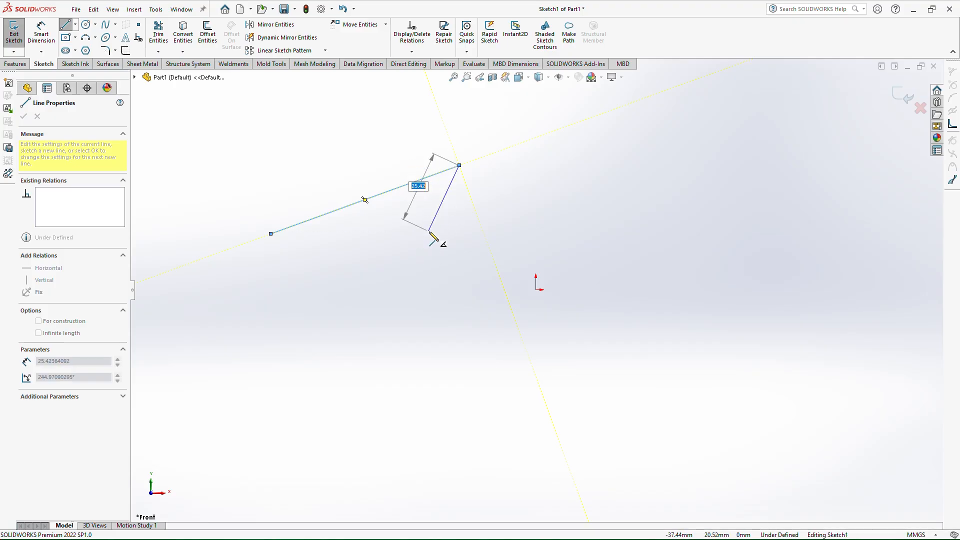
key(Escape)
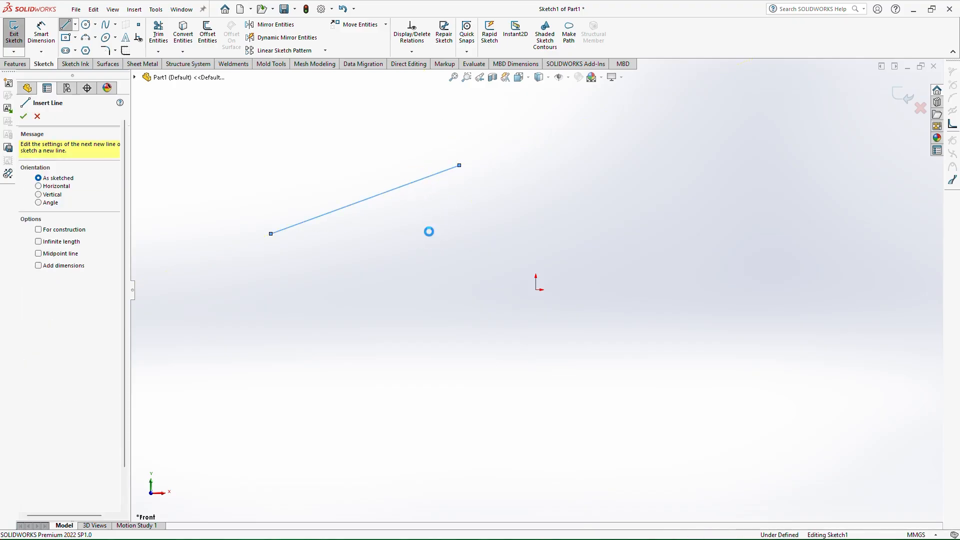
key(Escape)
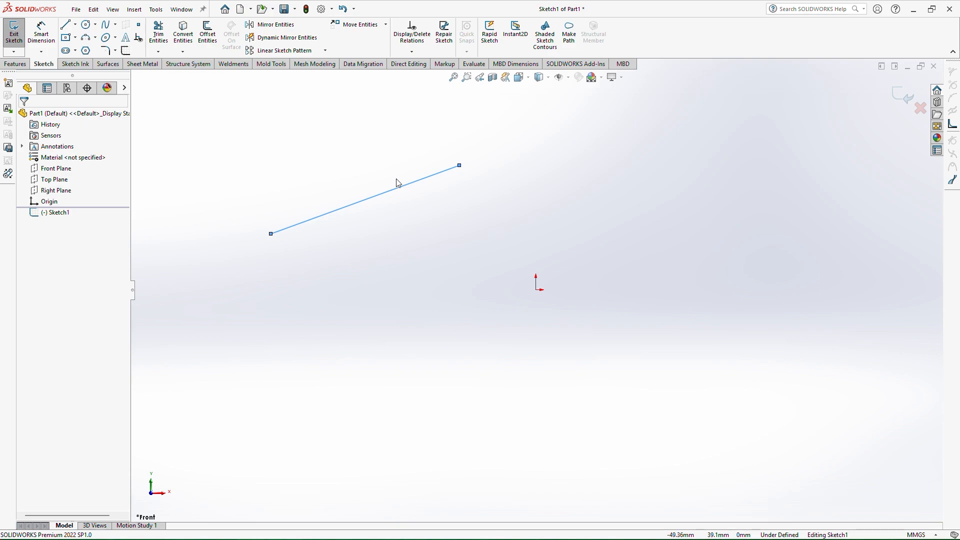
Draw a second inclined line below the first one
click(466, 220)
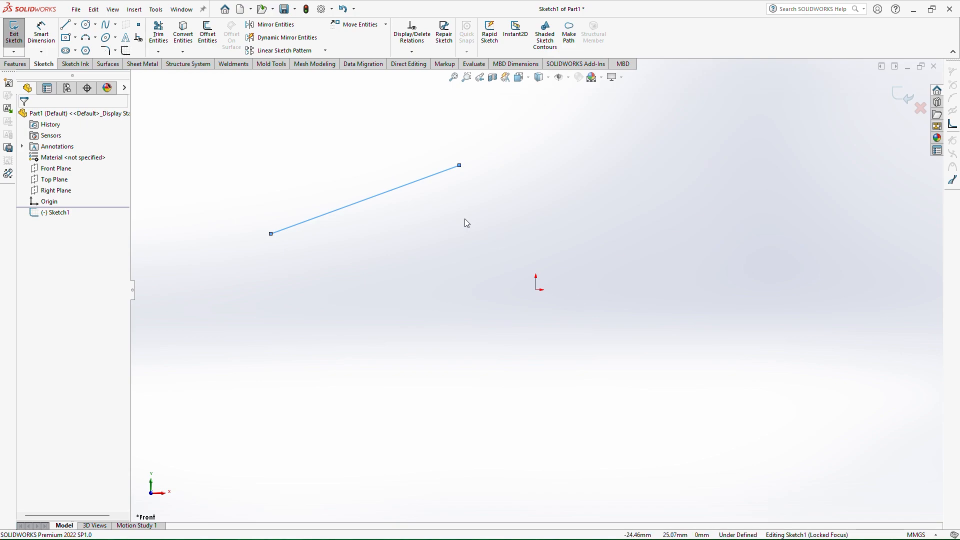
right_drag(458, 214, 423, 217)
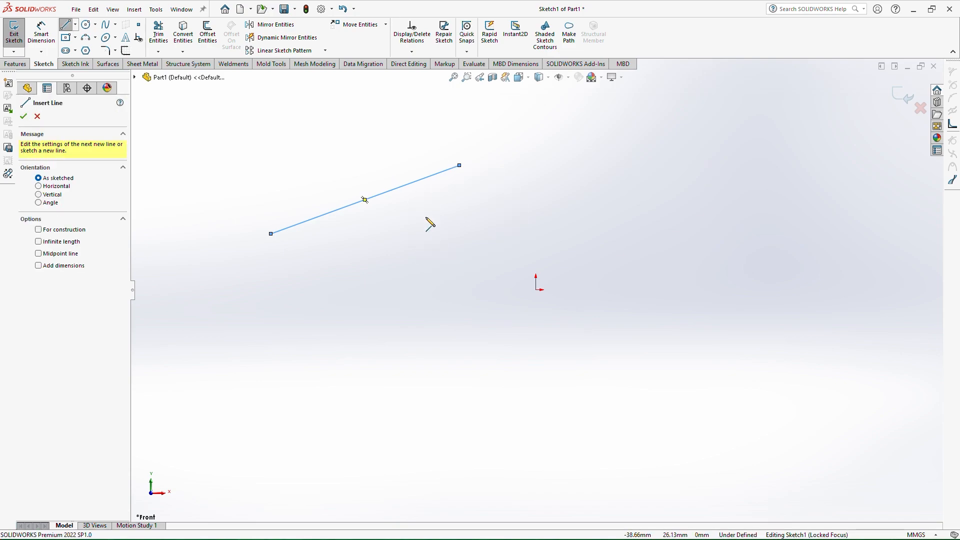
click(332, 289)
click(474, 207)
key(Escape)
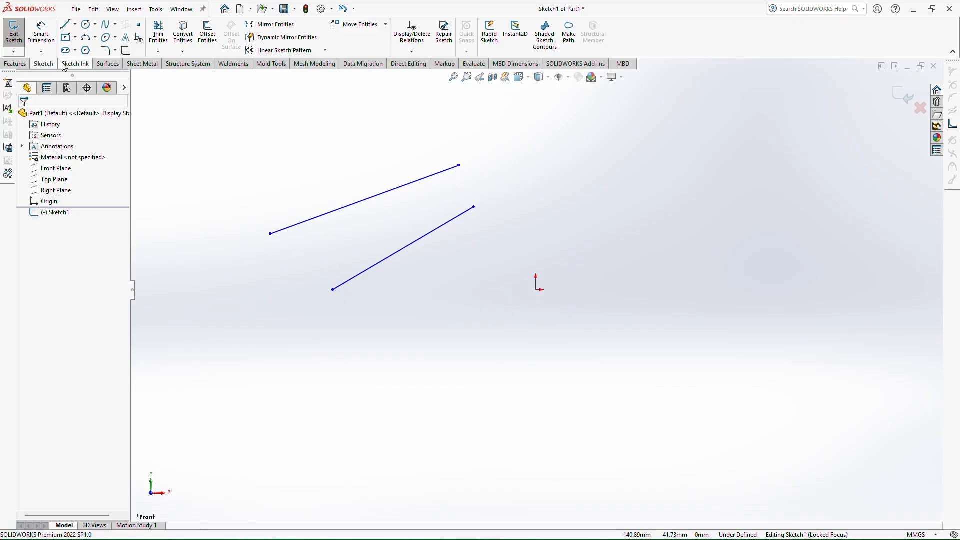
Draw a nearly horizontal centerline below the origin
click(75, 24)
click(86, 46)
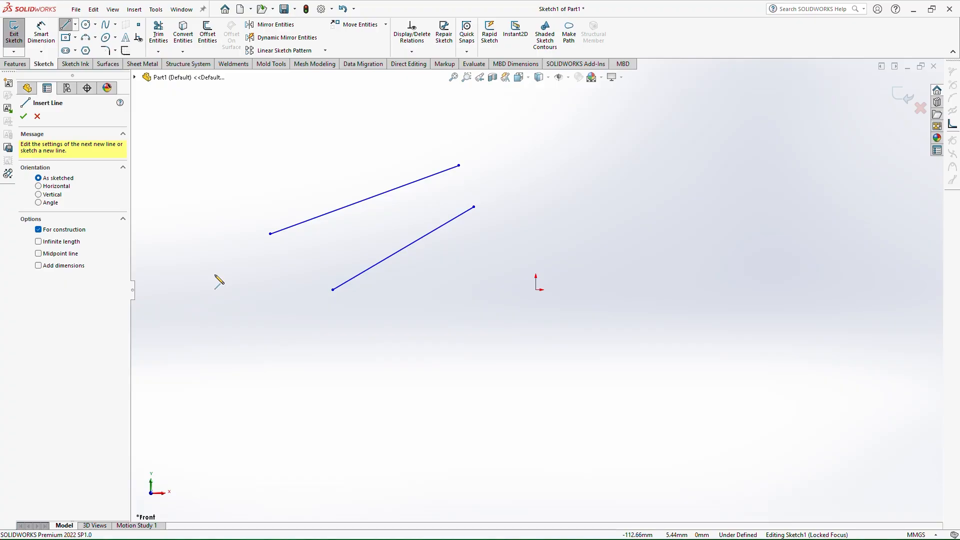
click(315, 349)
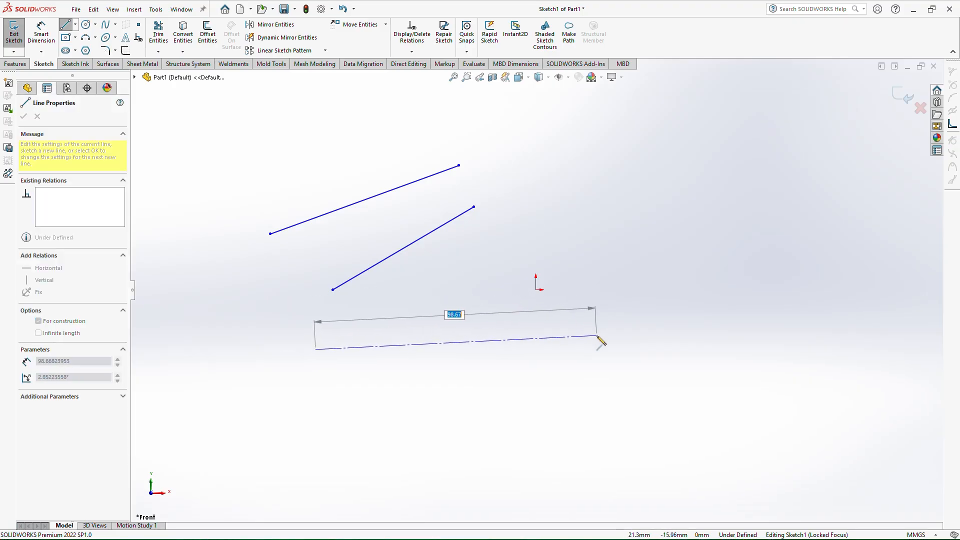
double_click(648, 344)
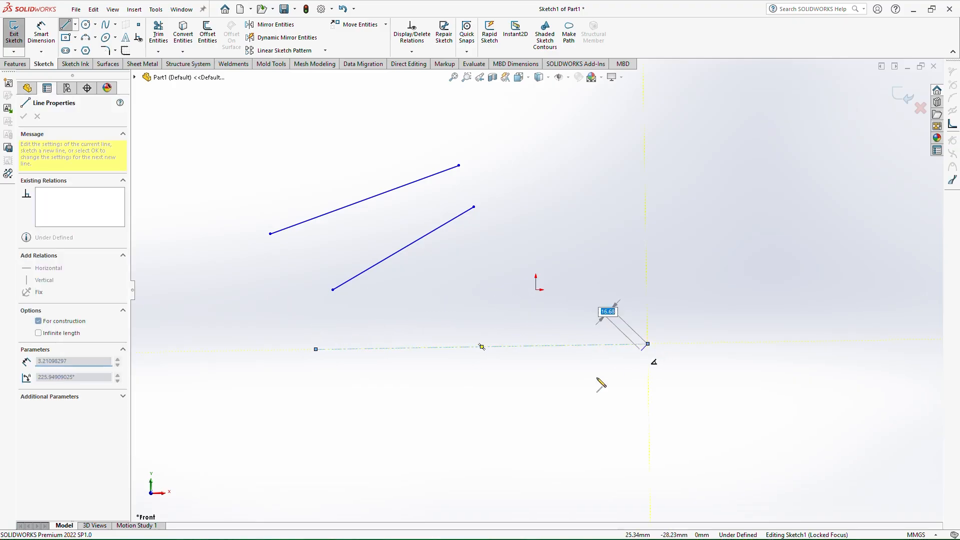
key(Escape)
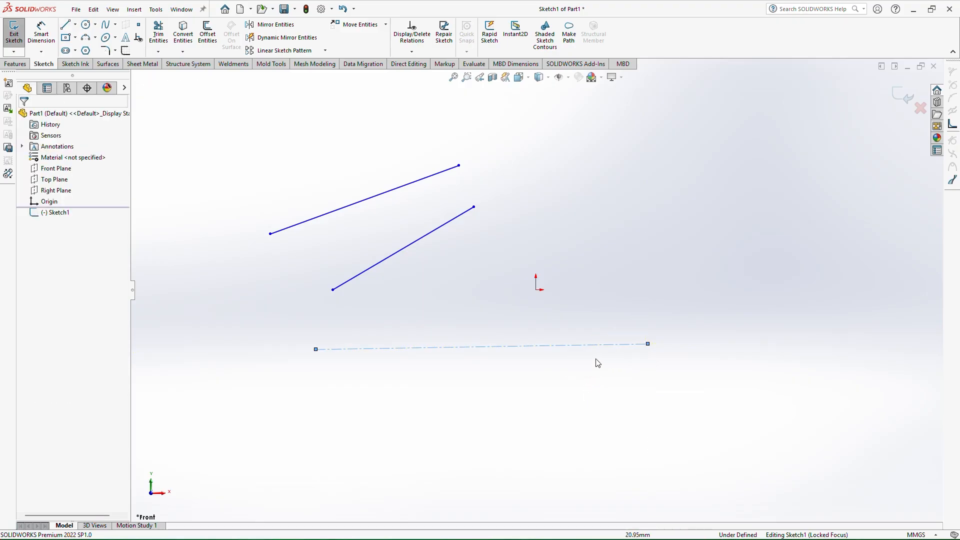
Draw a horizontal midpoint line about 40 mm long to the right of the origin
click(75, 24)
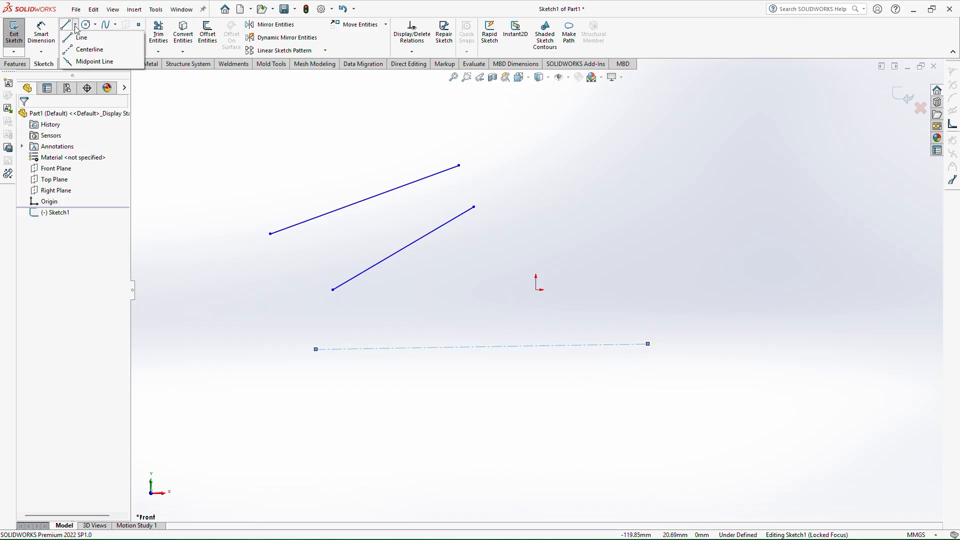
click(92, 61)
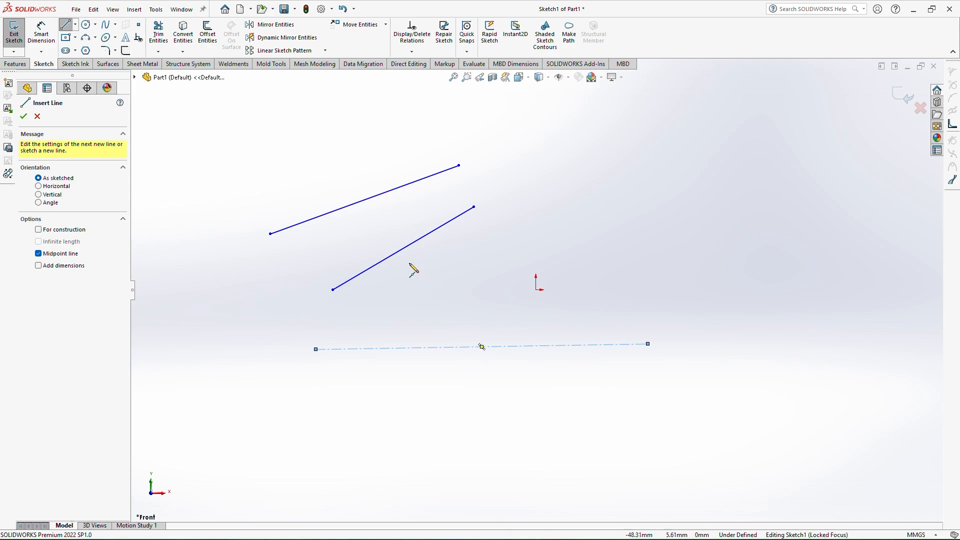
click(635, 223)
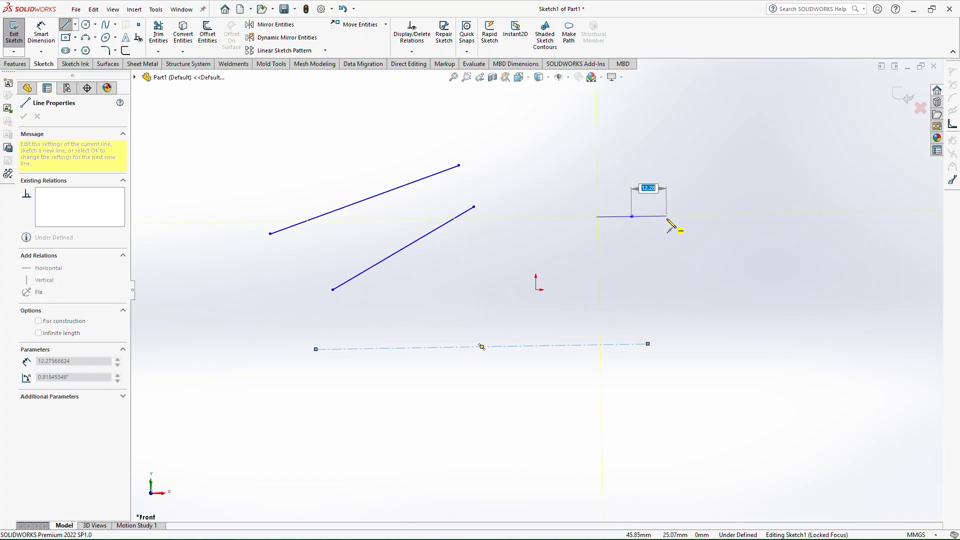
click(748, 216)
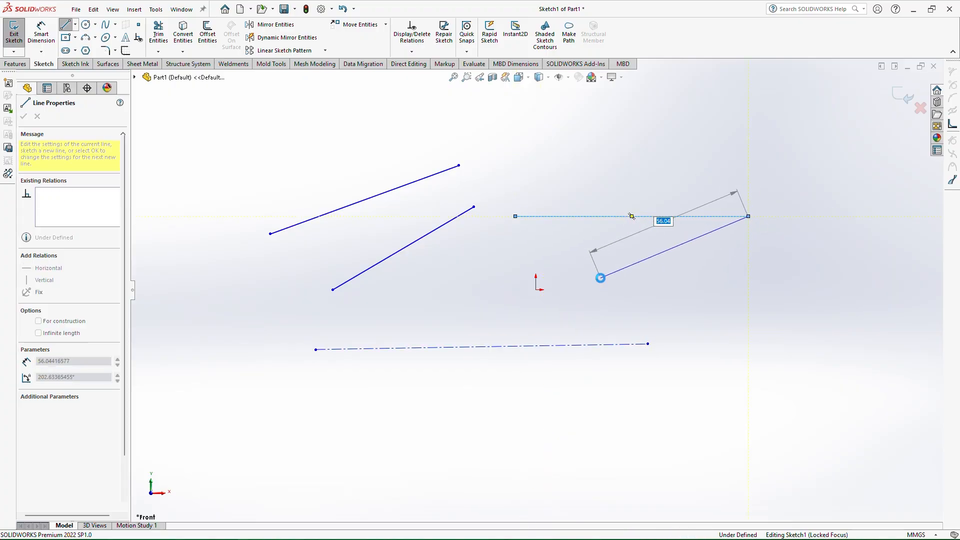
key(Escape)
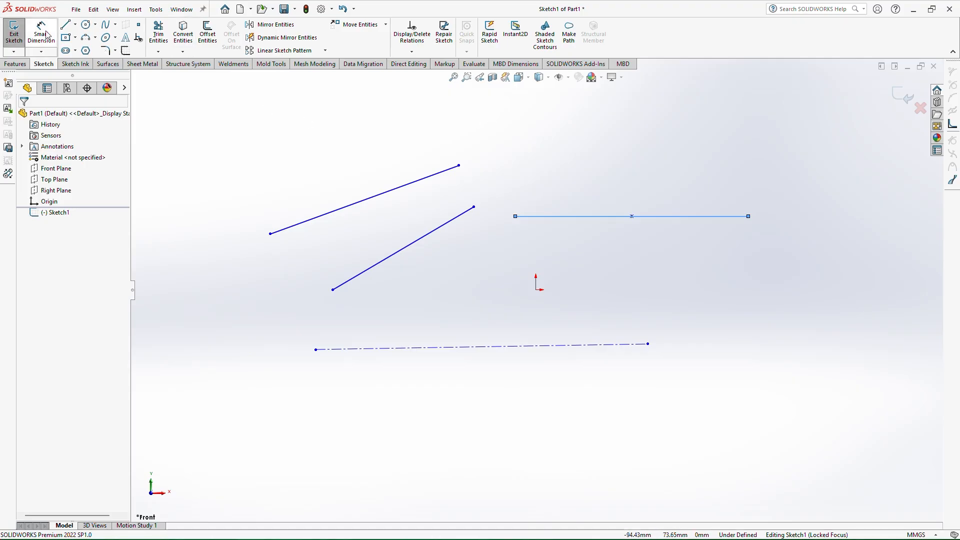
click(65, 40)
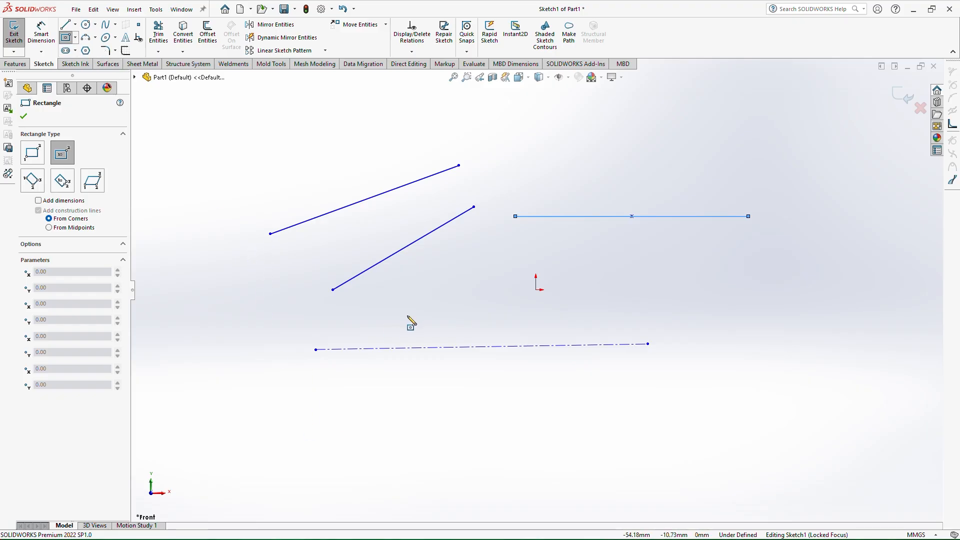
scroll(463, 343, up, 3)
scroll(574, 476, down, 4)
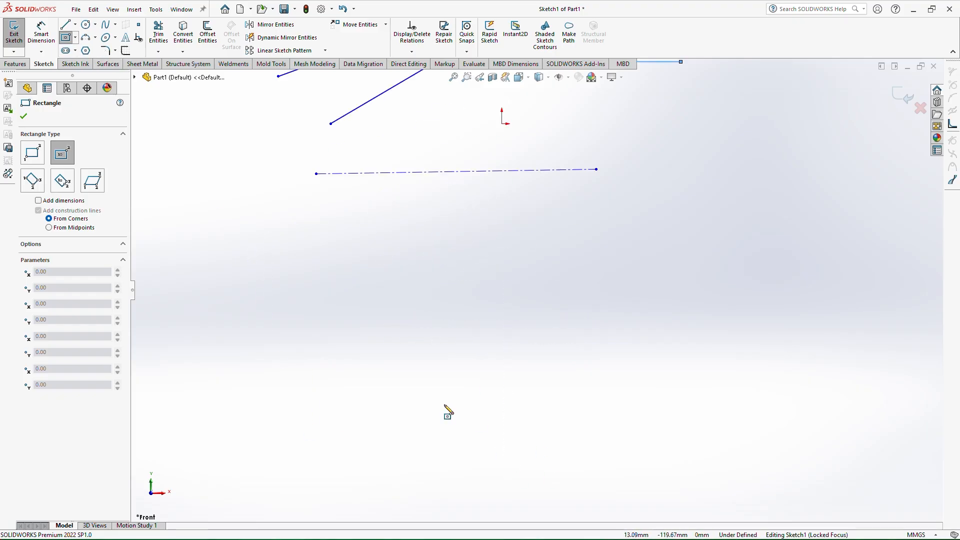
scroll(446, 402, down, 2)
scroll(452, 362, up, 3)
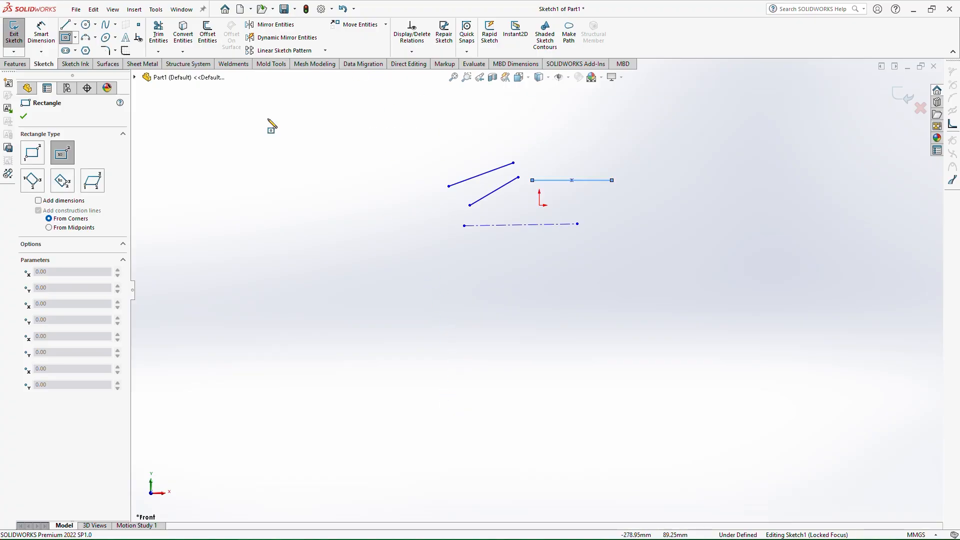
click(24, 116)
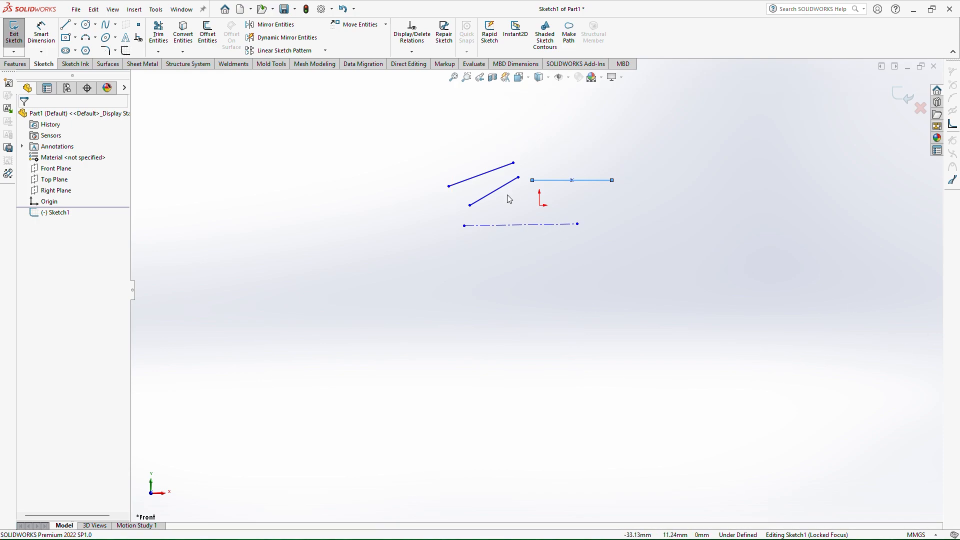
scroll(508, 199, down, 5)
scroll(538, 195, up, 1)
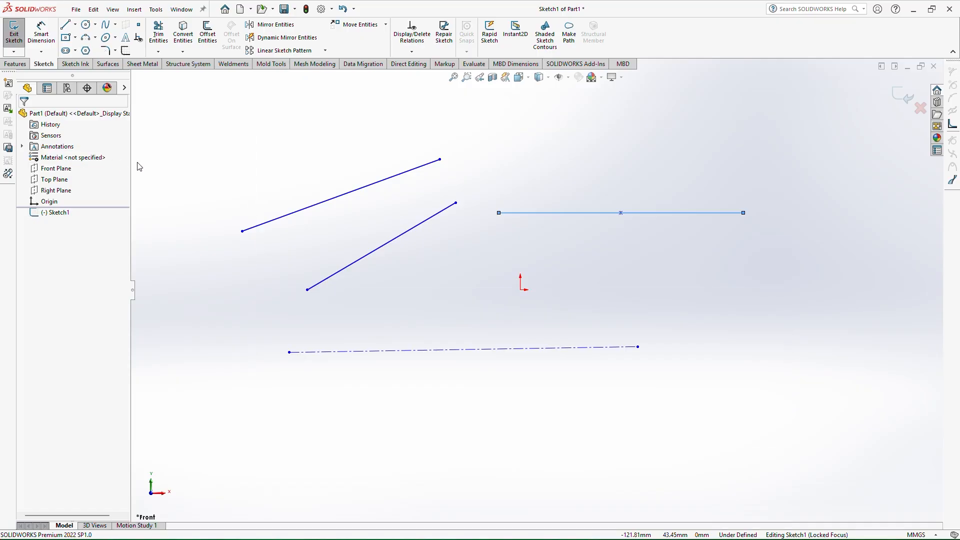
click(56, 168)
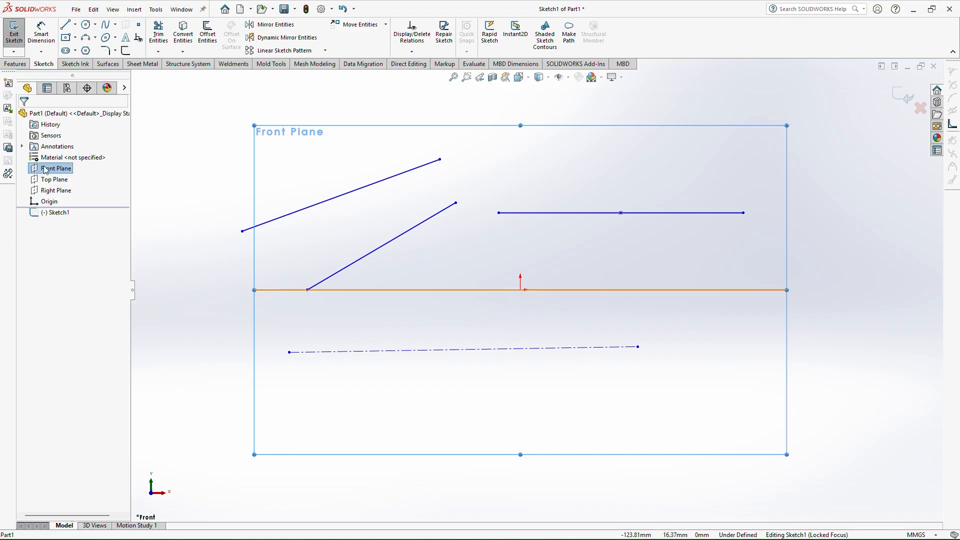
click(196, 131)
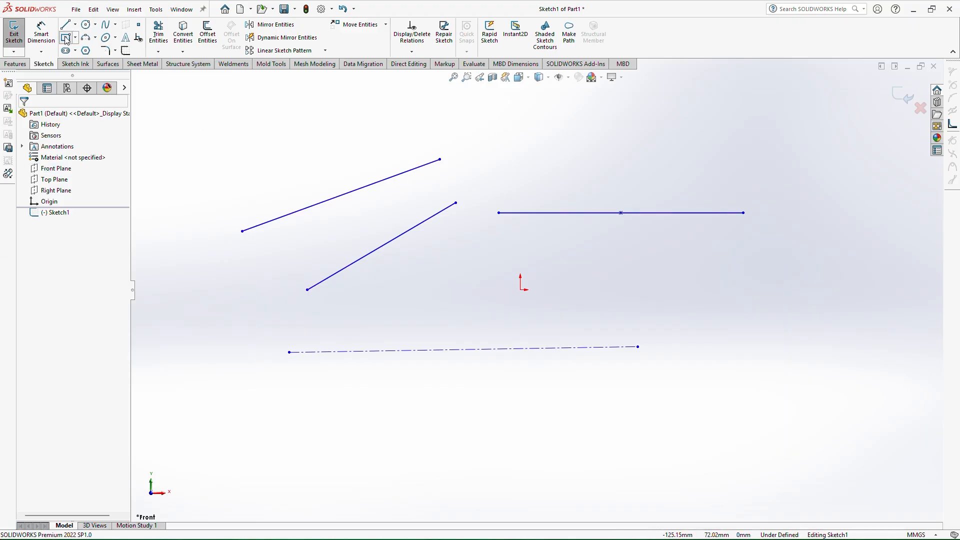
Draw a center rectangle about 130 × 89 mm below and left of the origin
click(66, 40)
scroll(319, 255, down, 3)
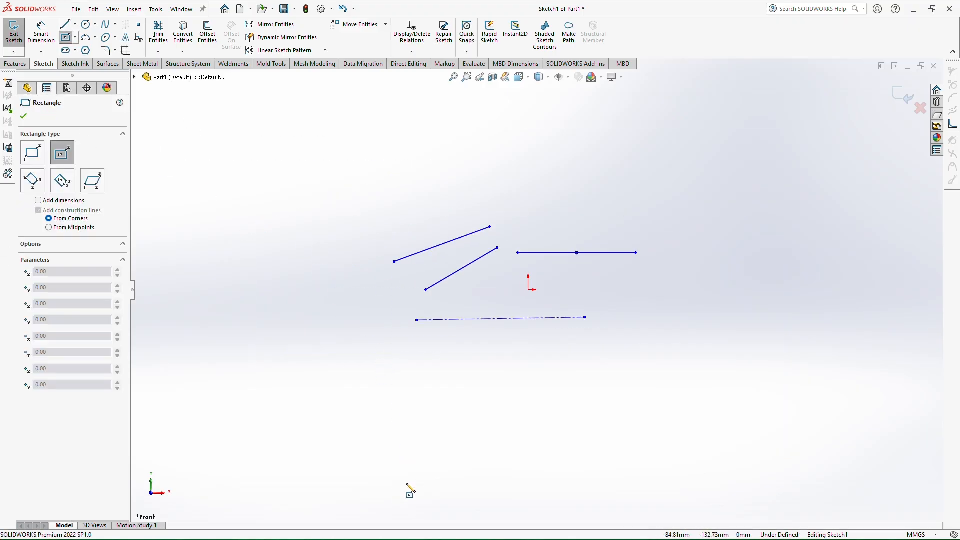
click(362, 454)
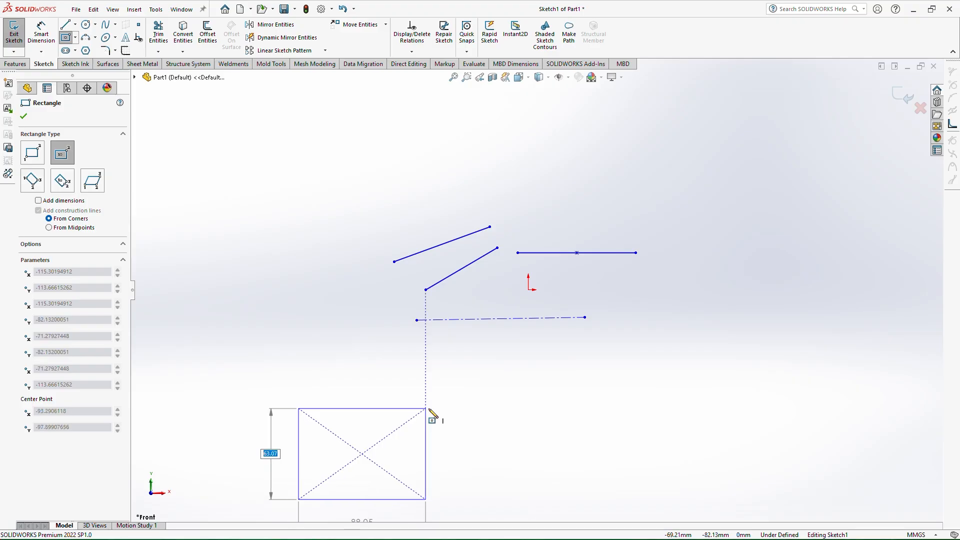
key(z)
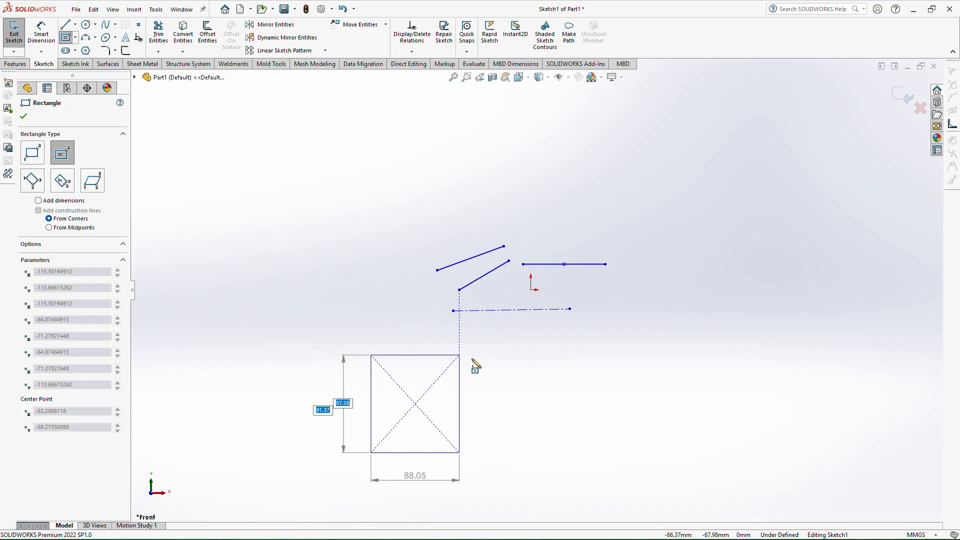
scroll(477, 367, down, 2)
click(488, 356)
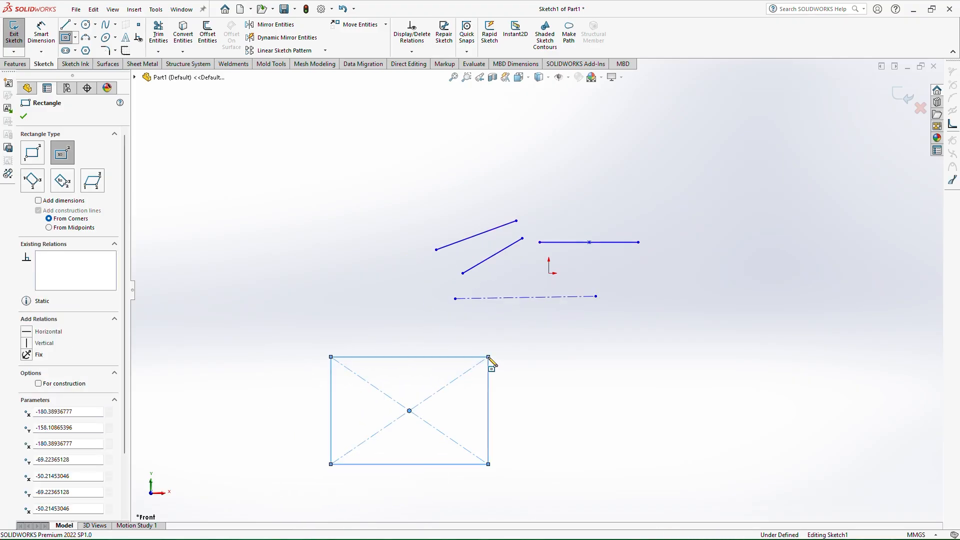
Draw a corner rectangle about 138 × 81 mm above and left of the inclined lines
click(33, 158)
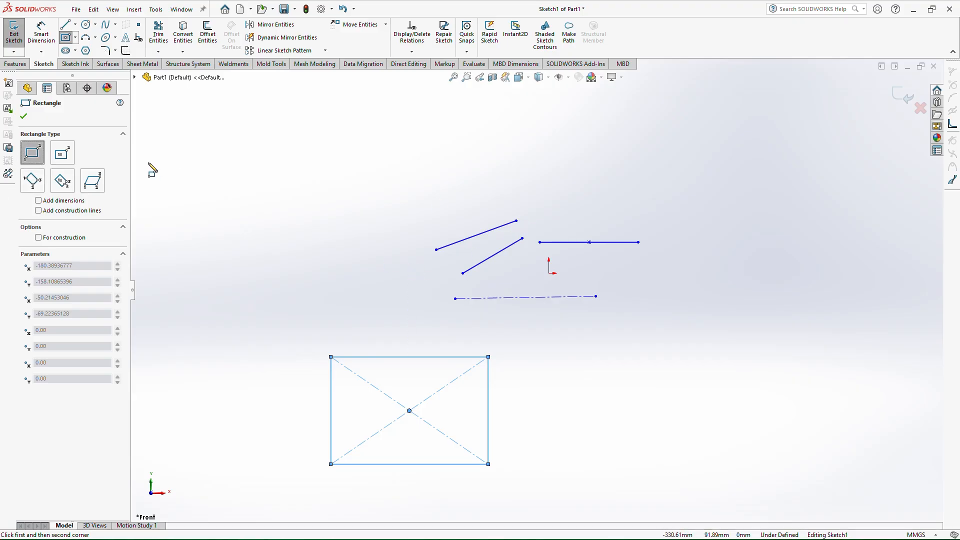
click(233, 238)
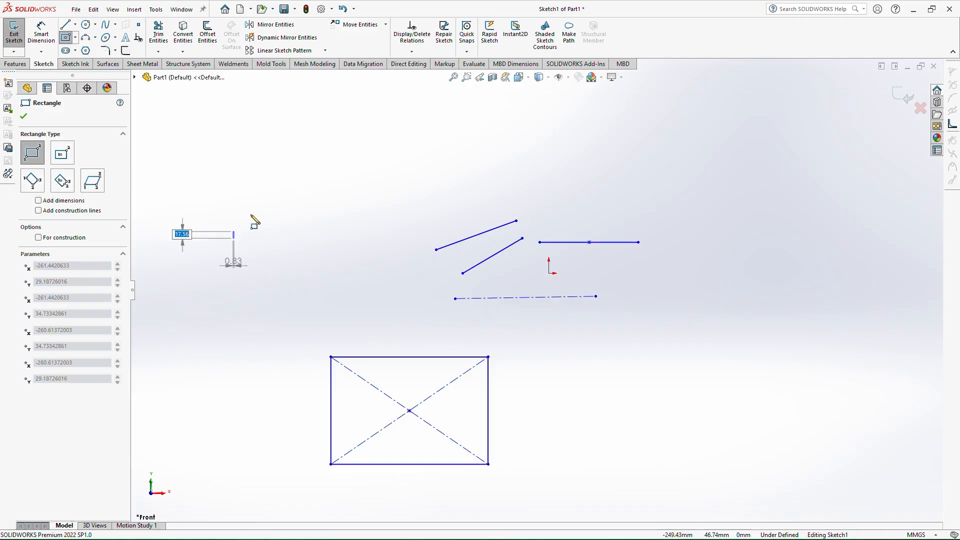
click(399, 140)
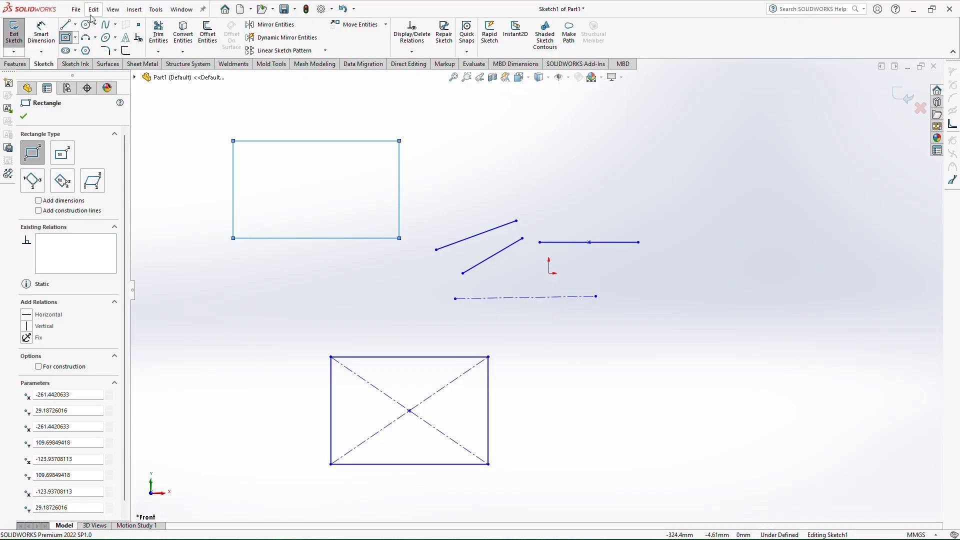
Draw a horizontal straight slot about 148 mm long and 53 mm wide right of the center rectangle
click(66, 51)
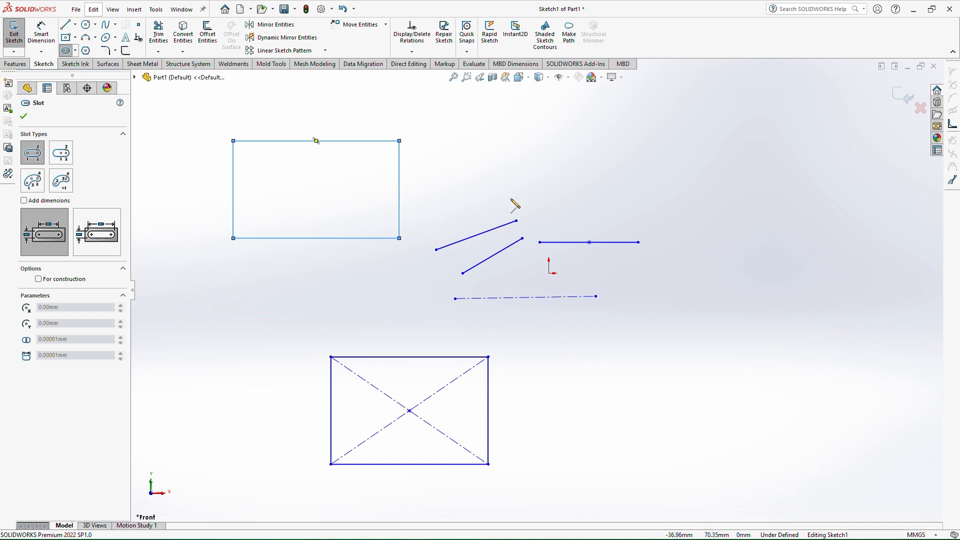
click(638, 382)
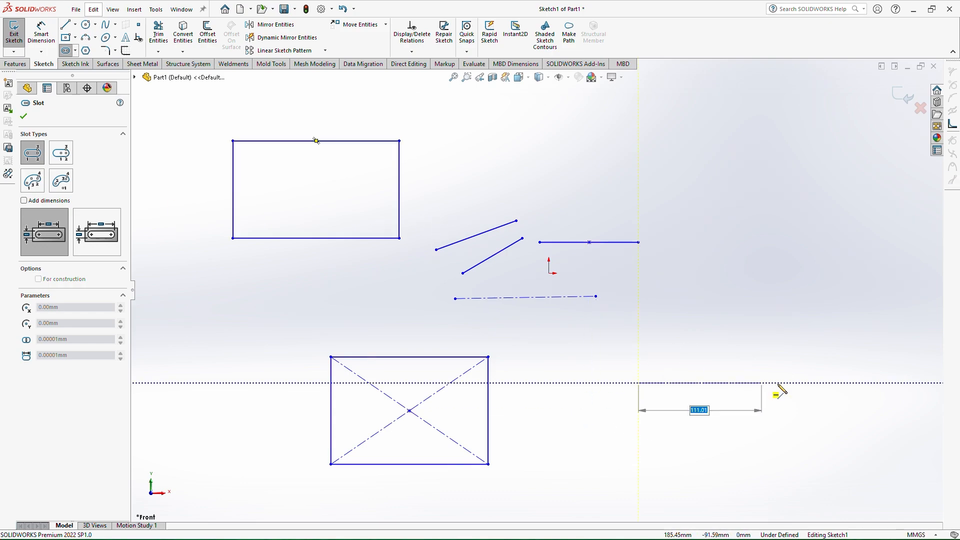
click(818, 383)
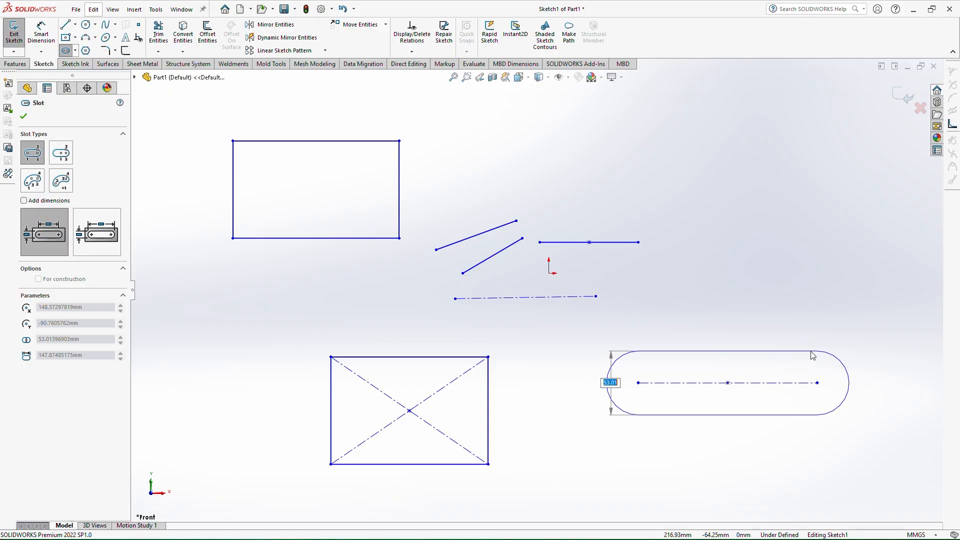
click(810, 355)
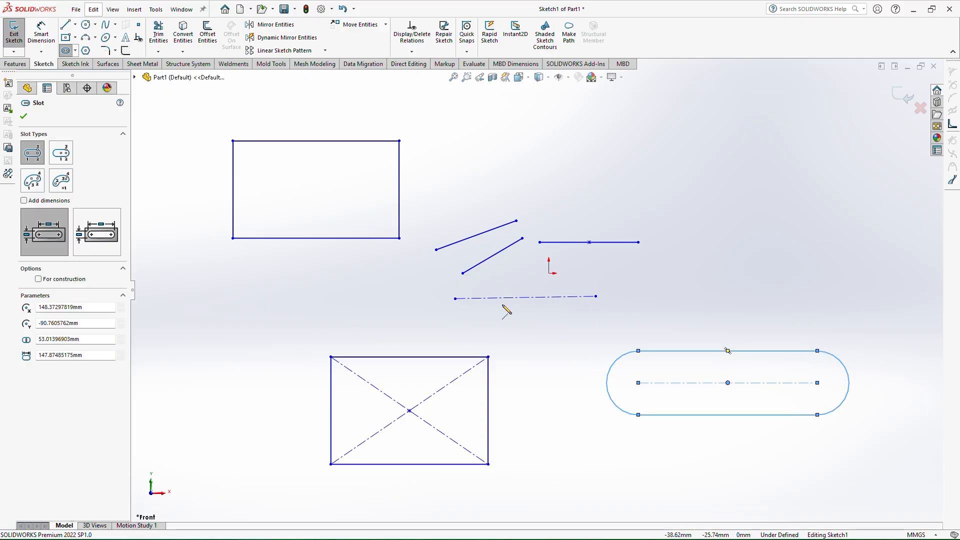
Draw a horizontal centerpoint straight slot about 165 mm long and 52 mm wide above and right of the origin
click(61, 152)
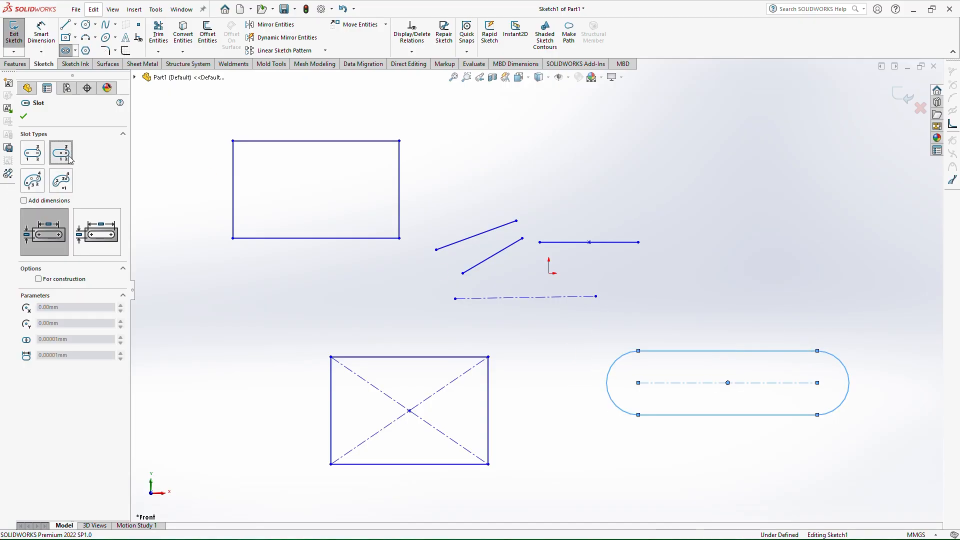
click(690, 176)
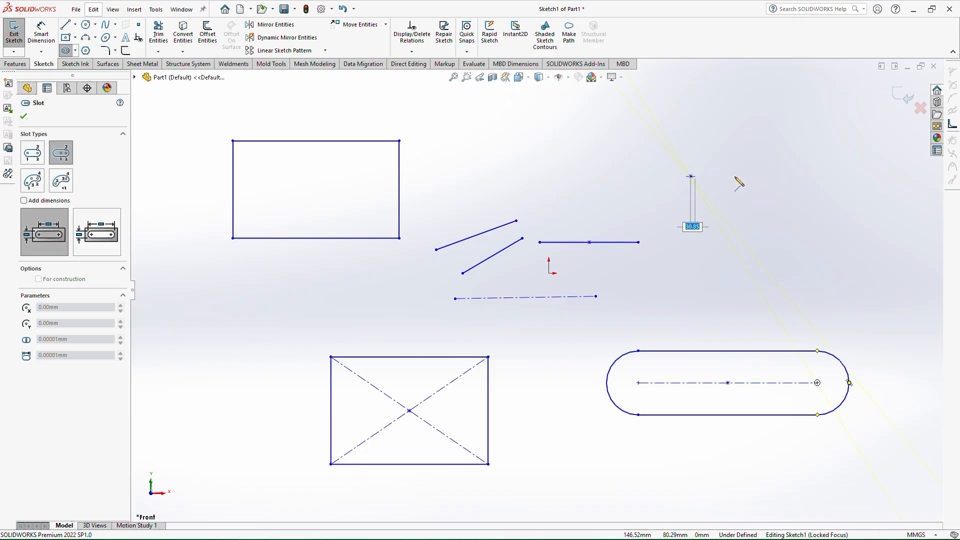
click(790, 177)
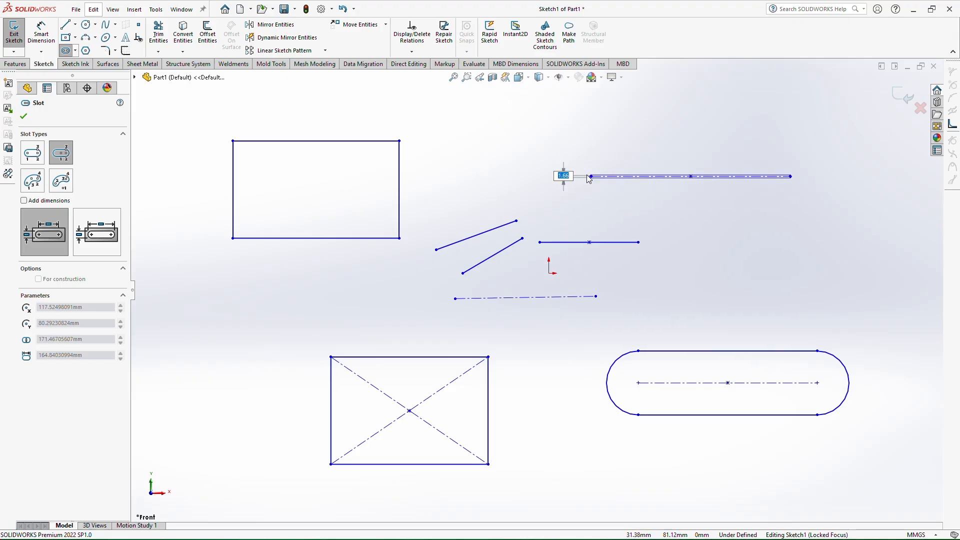
click(565, 148)
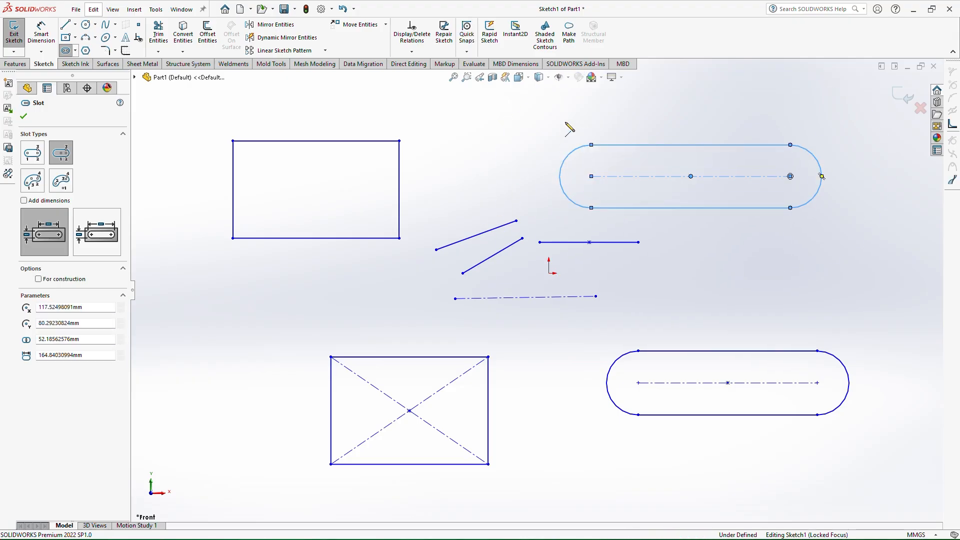
Draw a second centerpoint straight slot about 120 mm long and 48 mm wide right of the origin
click(761, 278)
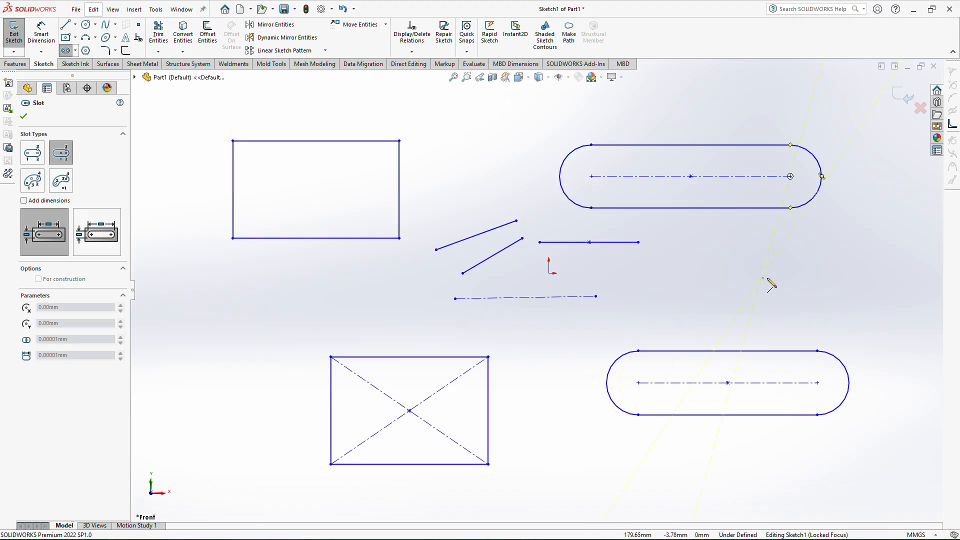
click(833, 279)
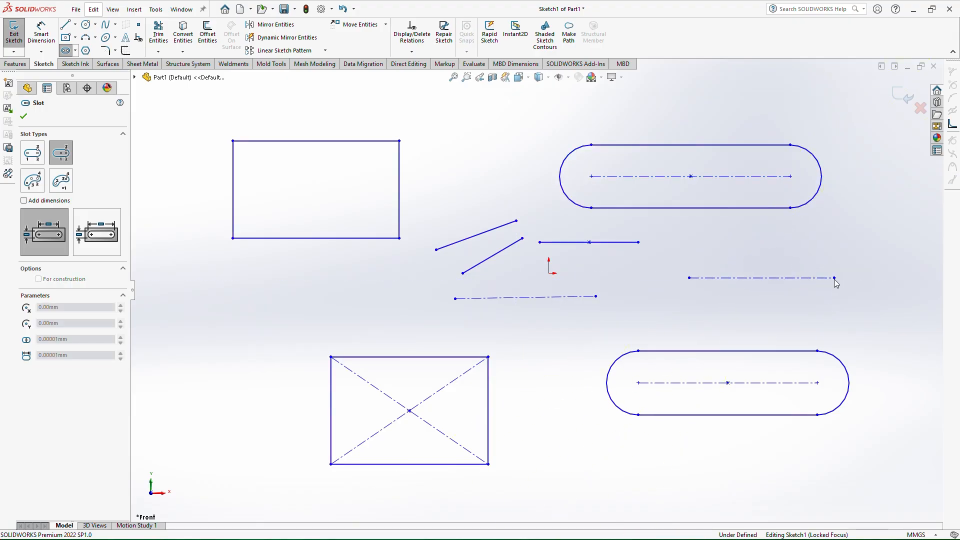
click(858, 253)
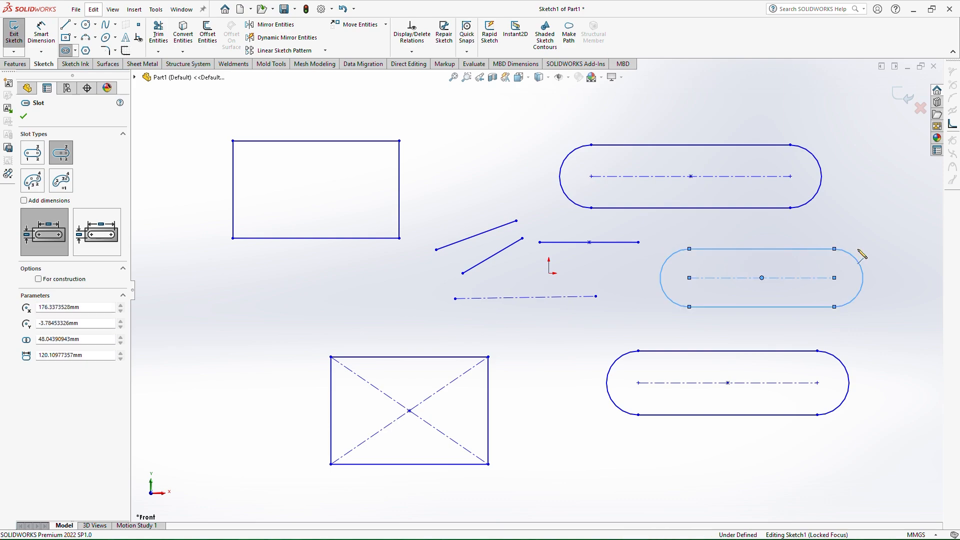
Draw a 3-point arc slot with about 132 mm radius, 90° angle and 46 mm width below the rectangles
click(32, 180)
scroll(537, 290, up, 5)
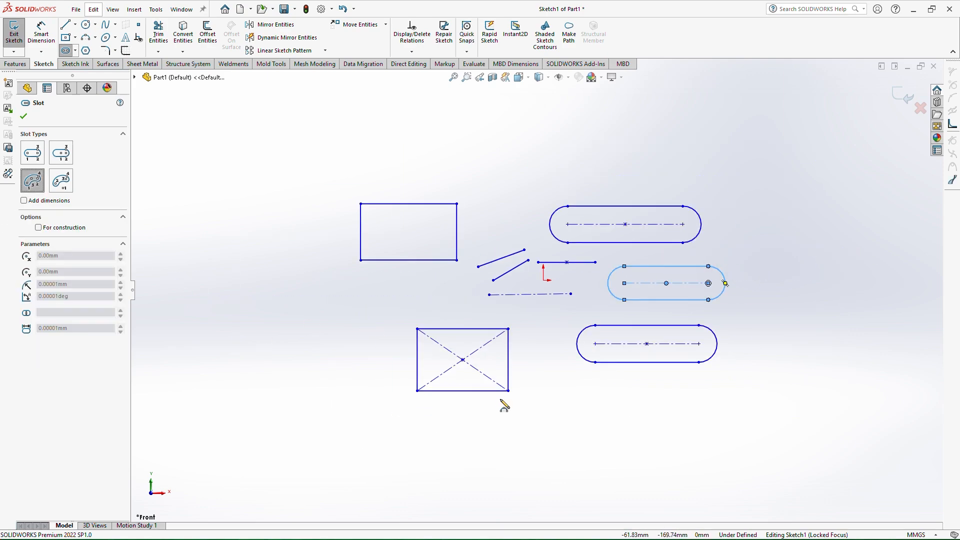
scroll(564, 444, down, 3)
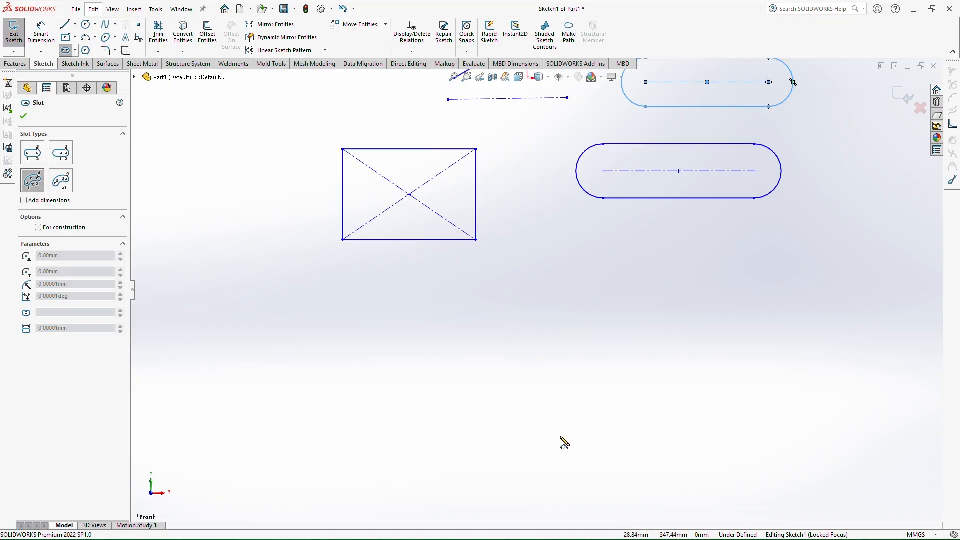
click(419, 417)
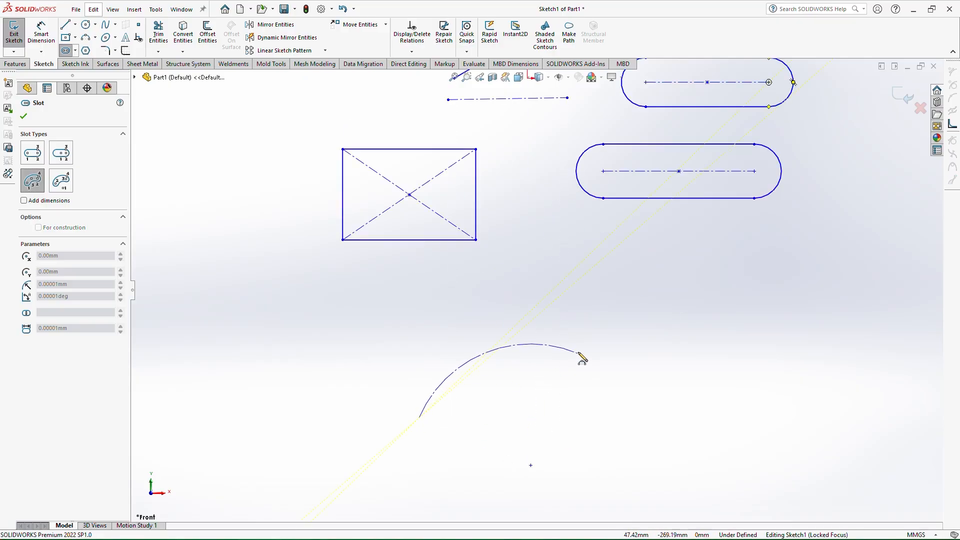
click(602, 355)
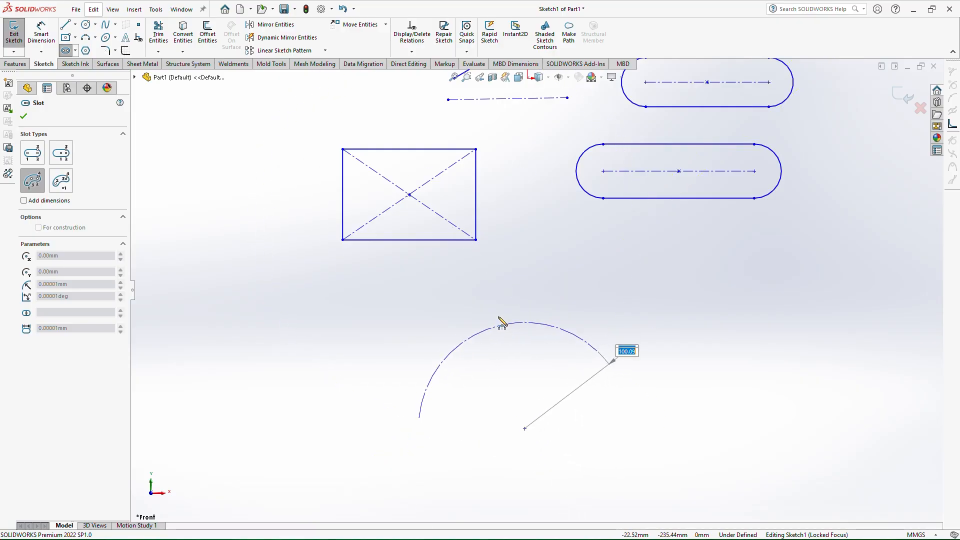
click(495, 347)
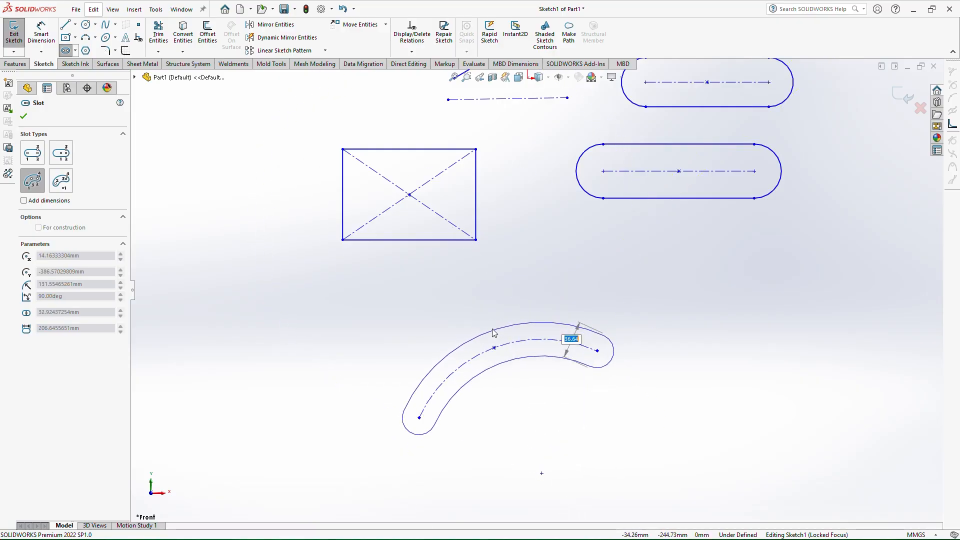
click(490, 324)
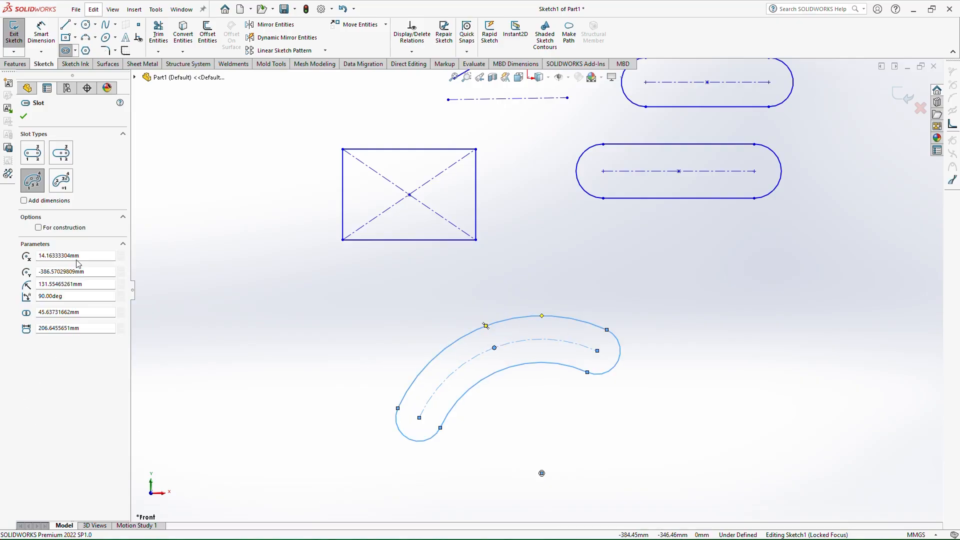
click(60, 185)
scroll(535, 295, up, 3)
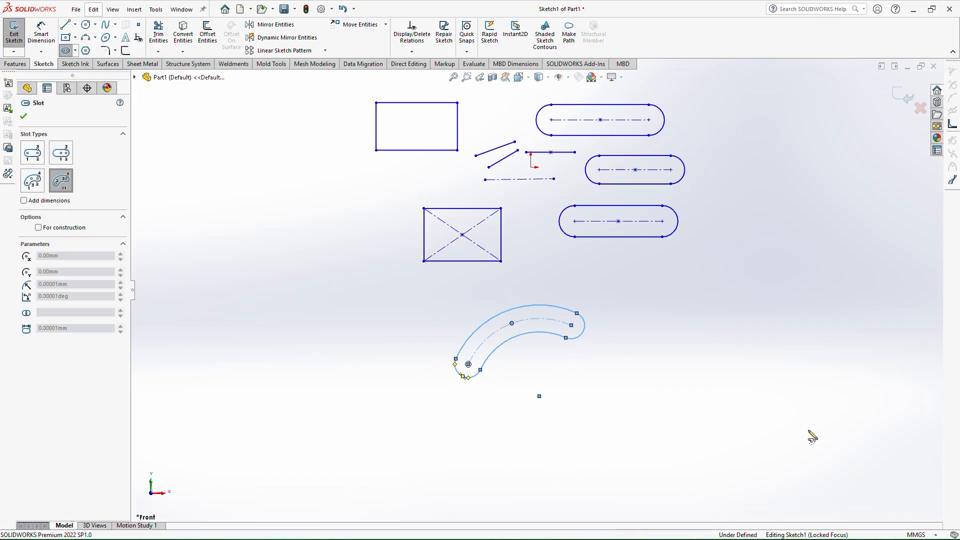
click(717, 418)
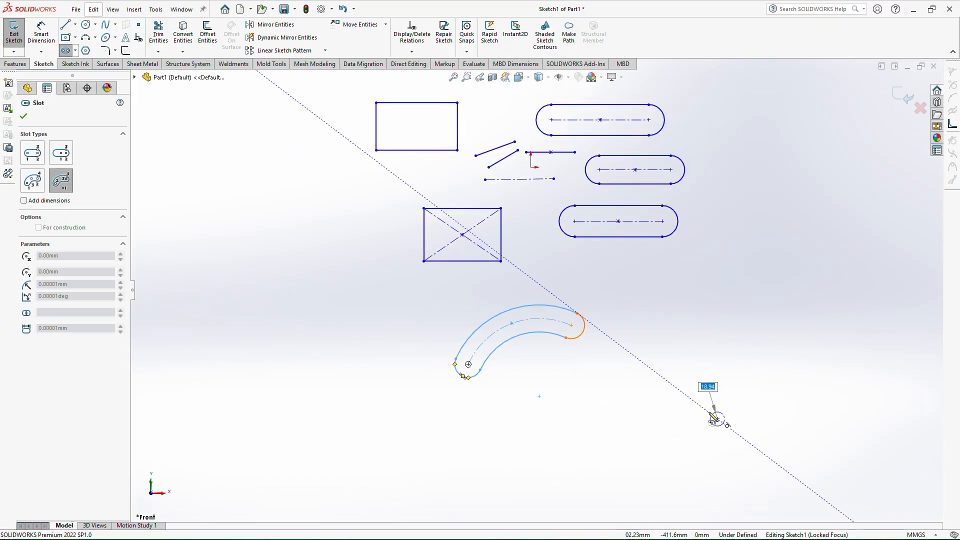
key(Escape)
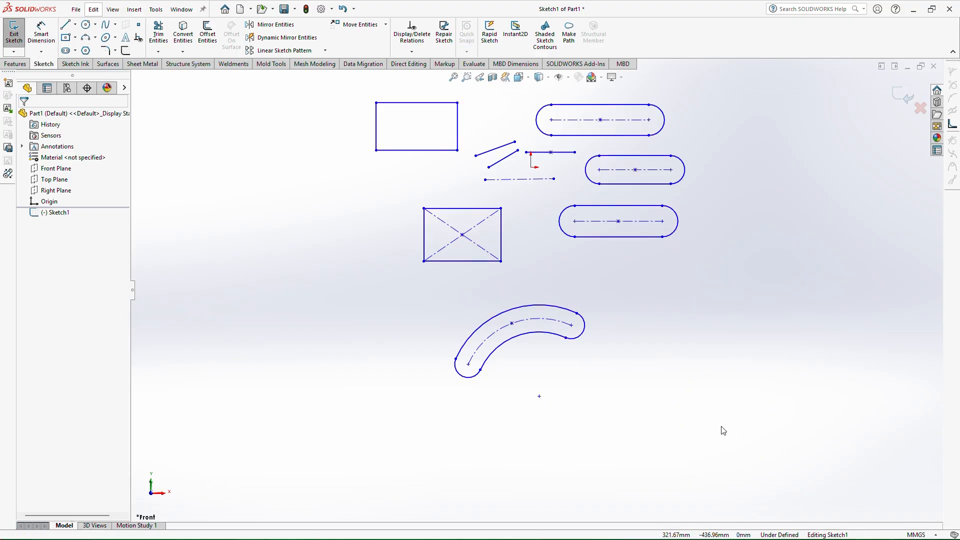
Draw a centerpoint arc slot with about 152 mm radius, 106° angle and 111 mm width right of the first arc slot
click(65, 50)
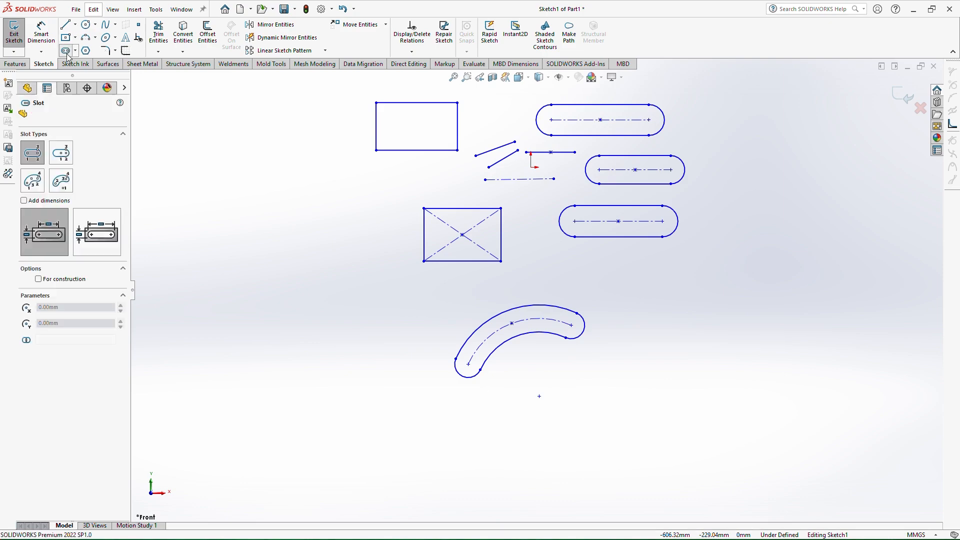
click(61, 181)
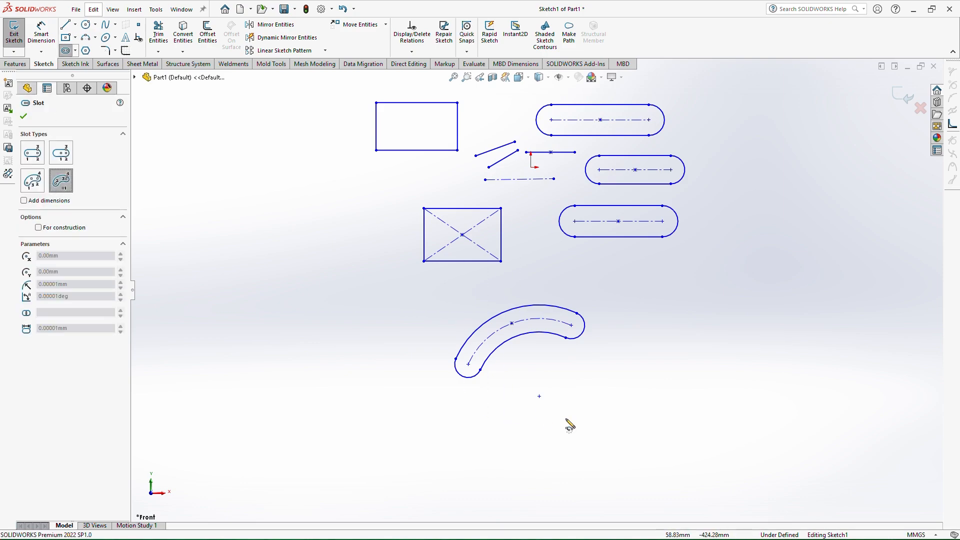
click(701, 410)
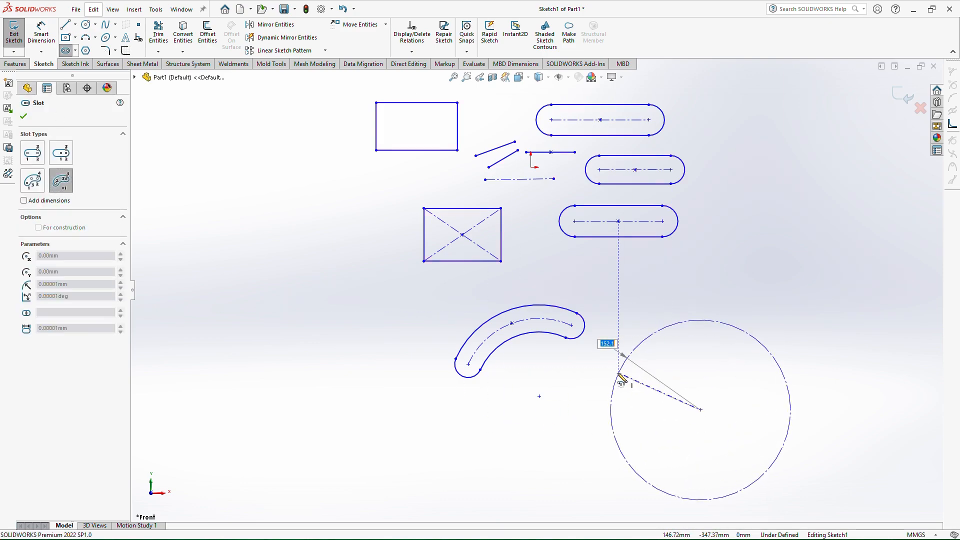
click(620, 373)
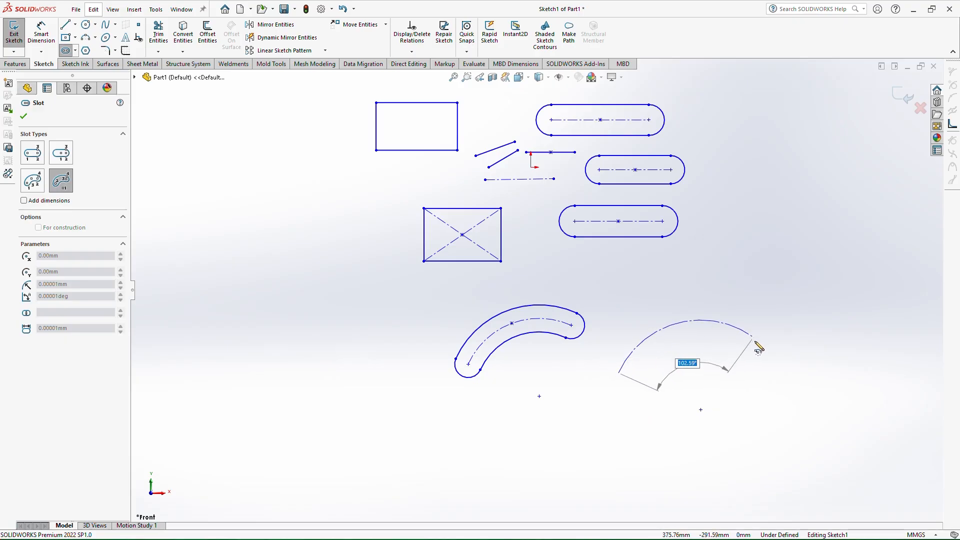
click(759, 342)
click(783, 323)
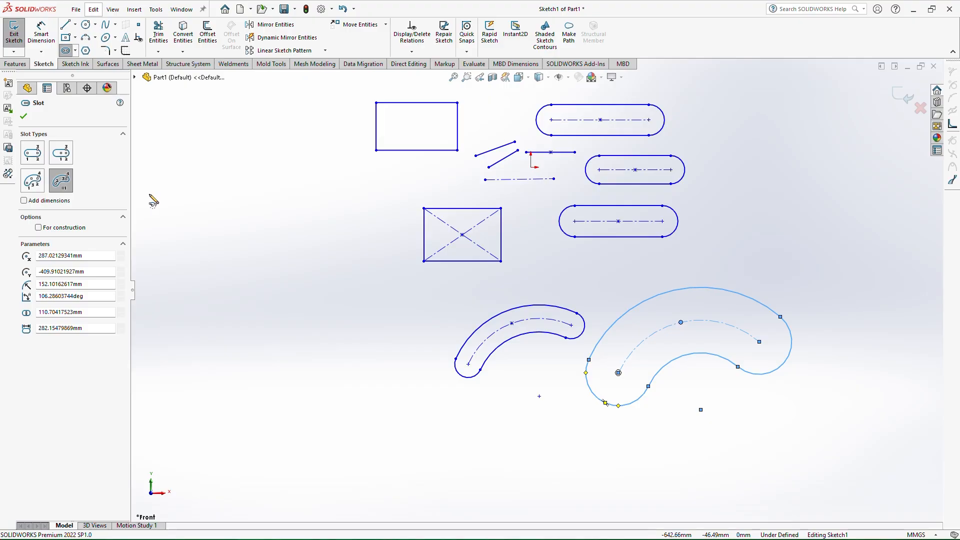
Draw a tilted 3-point corner rectangle with a side about 133 mm long left of the arc slots
click(66, 39)
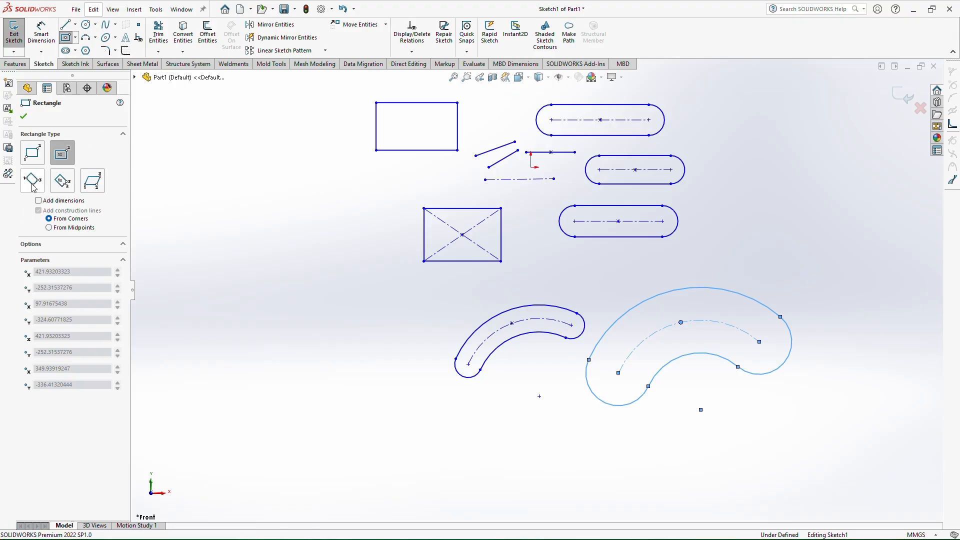
click(33, 181)
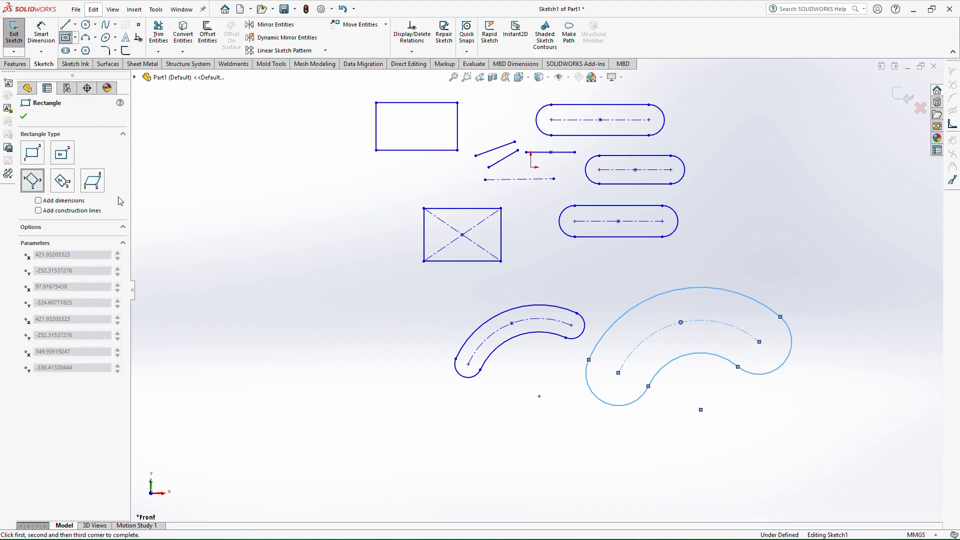
click(184, 299)
click(288, 394)
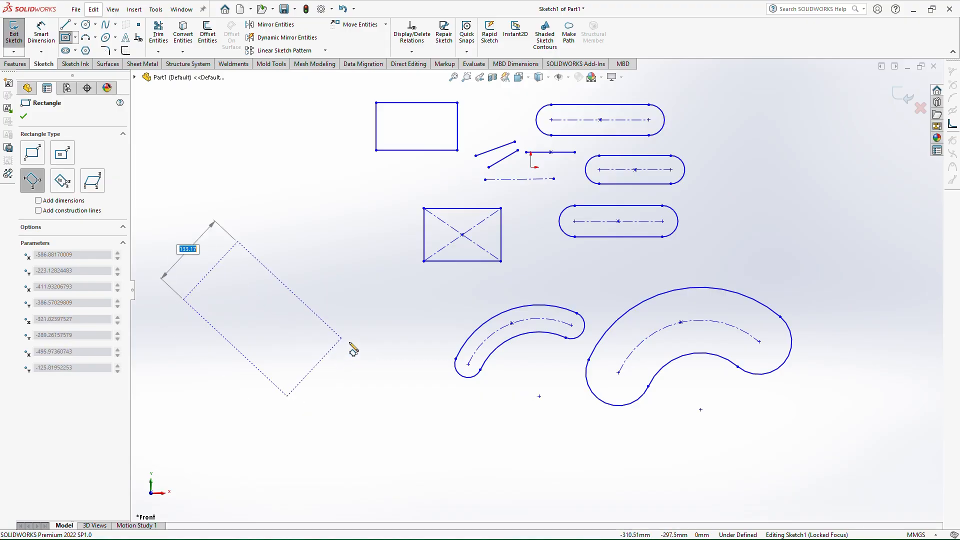
click(375, 324)
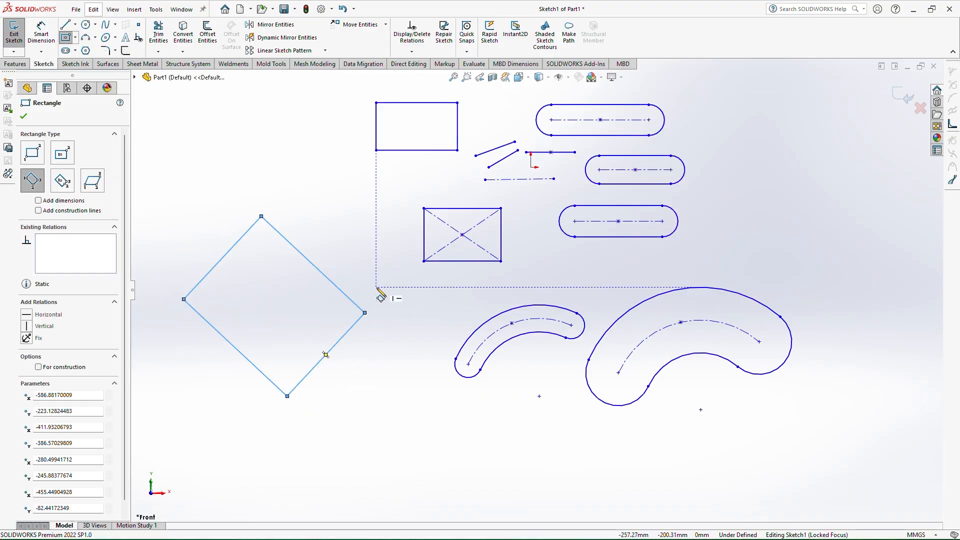
Draw a second tilted 3-point corner rectangle with a side about 178 mm long below the existing sketch
key(z)
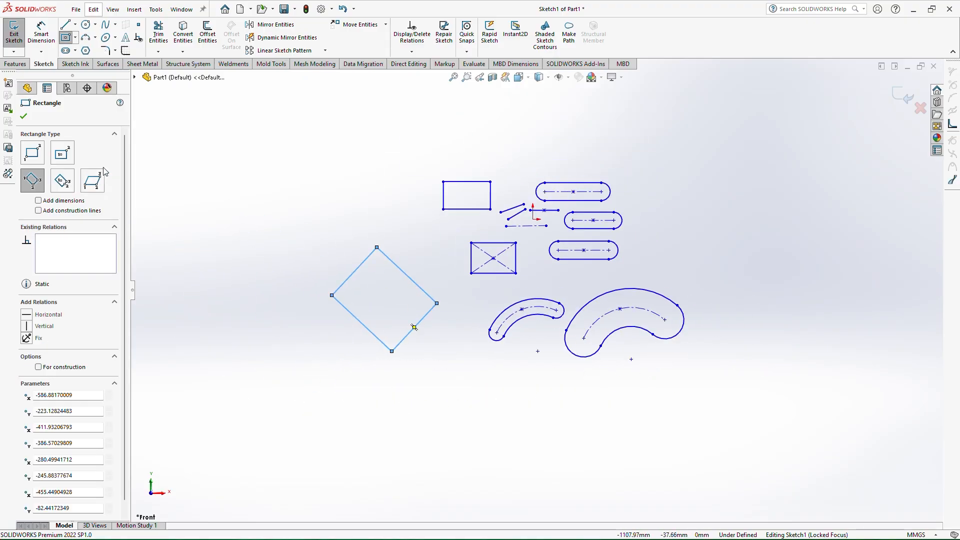
key(z)
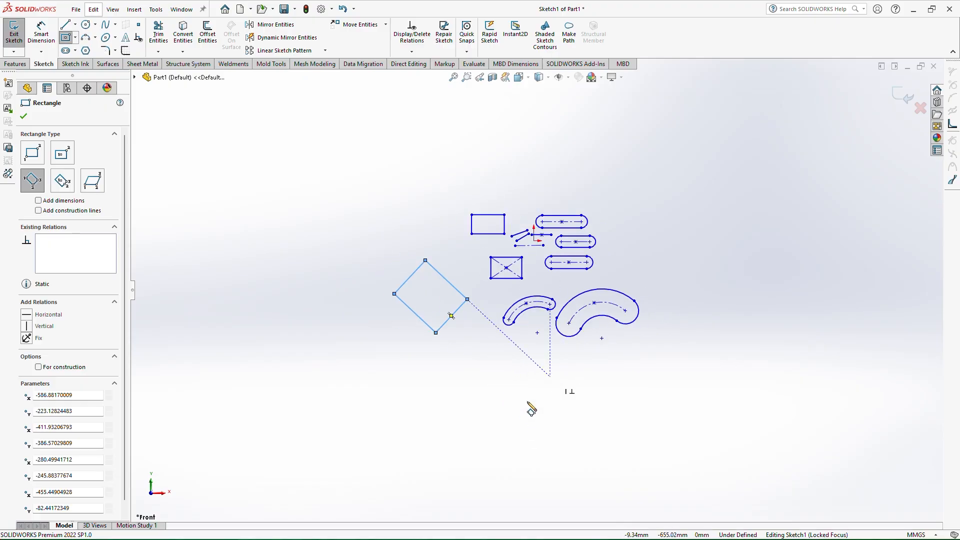
scroll(546, 428, down, 8)
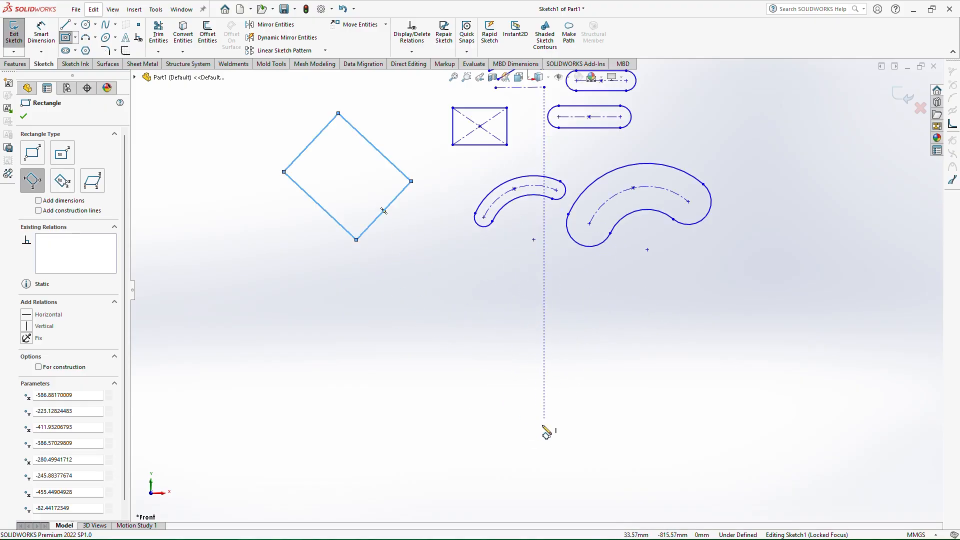
click(426, 211)
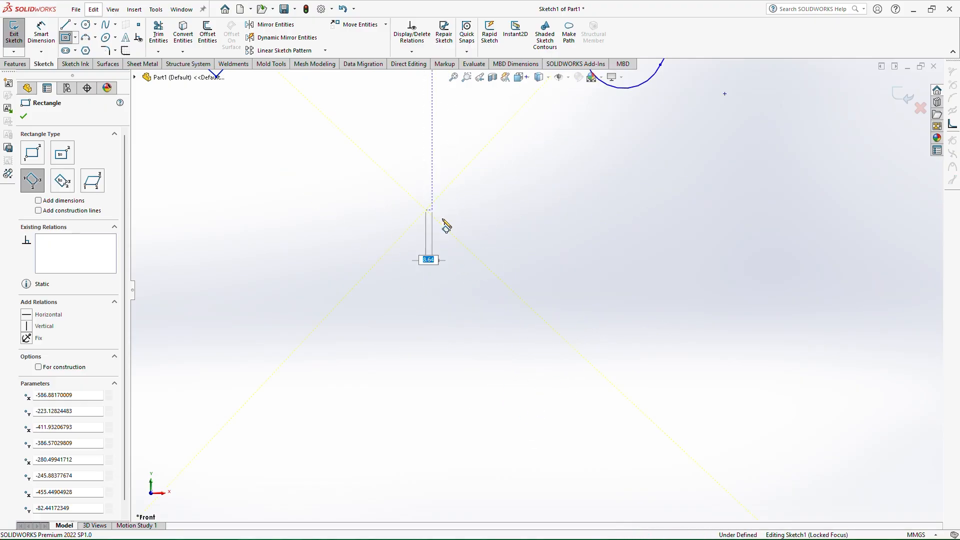
click(526, 301)
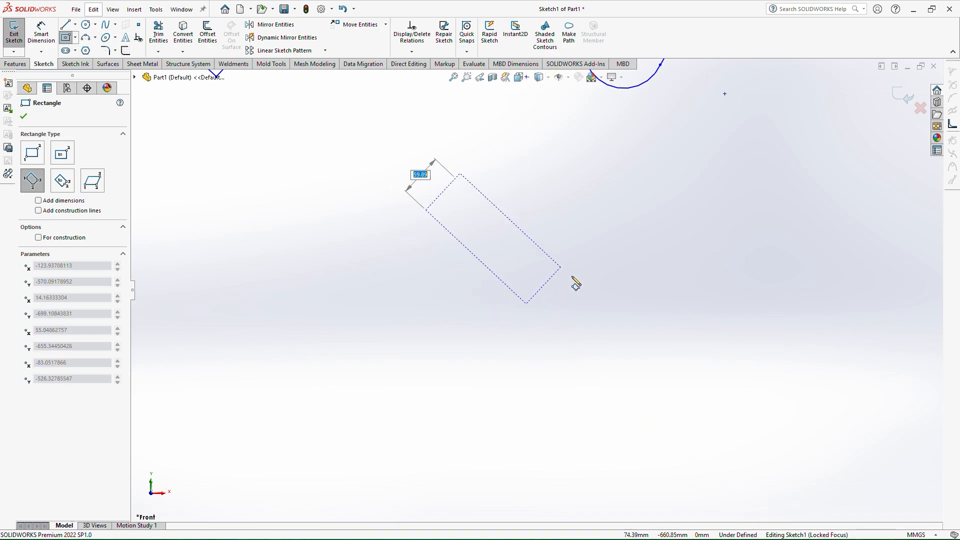
click(603, 264)
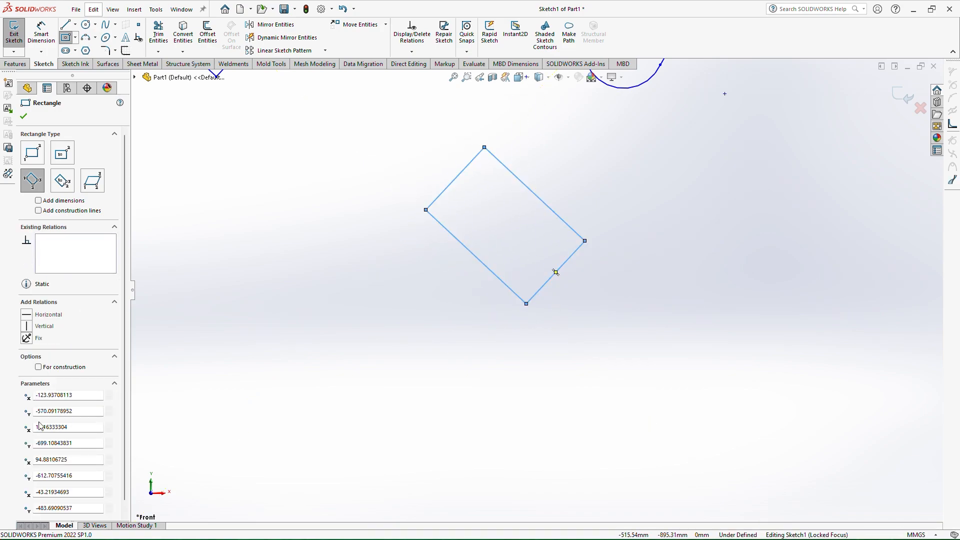
click(380, 439)
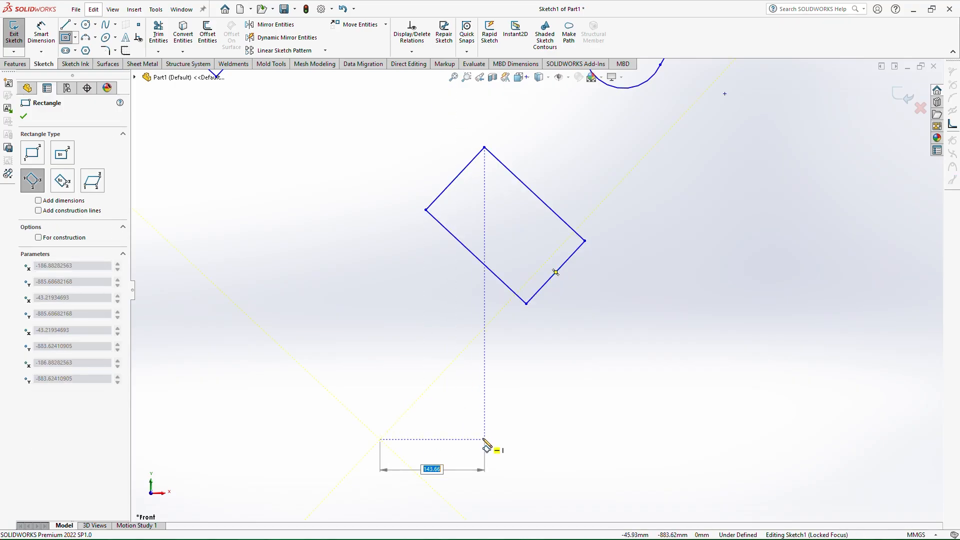
right_drag(476, 436, 469, 380)
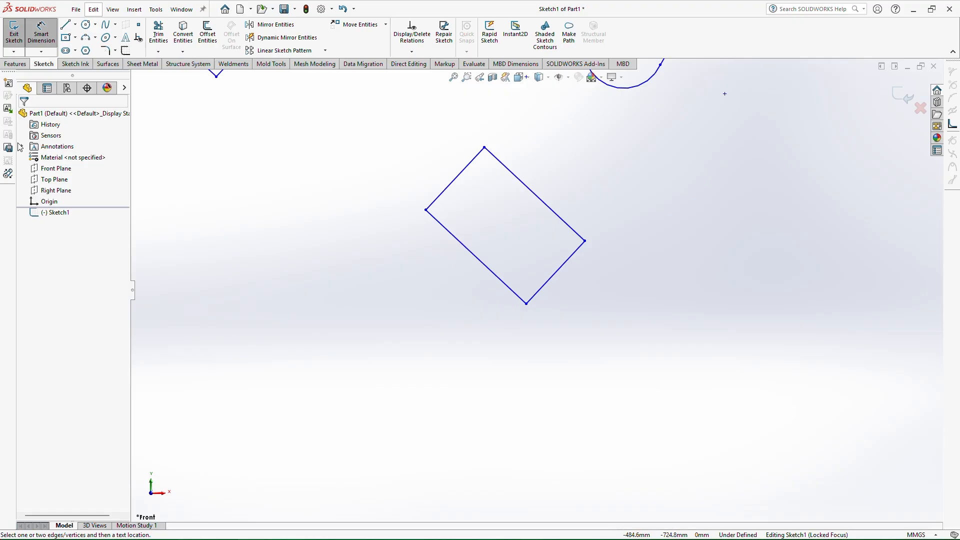
click(66, 37)
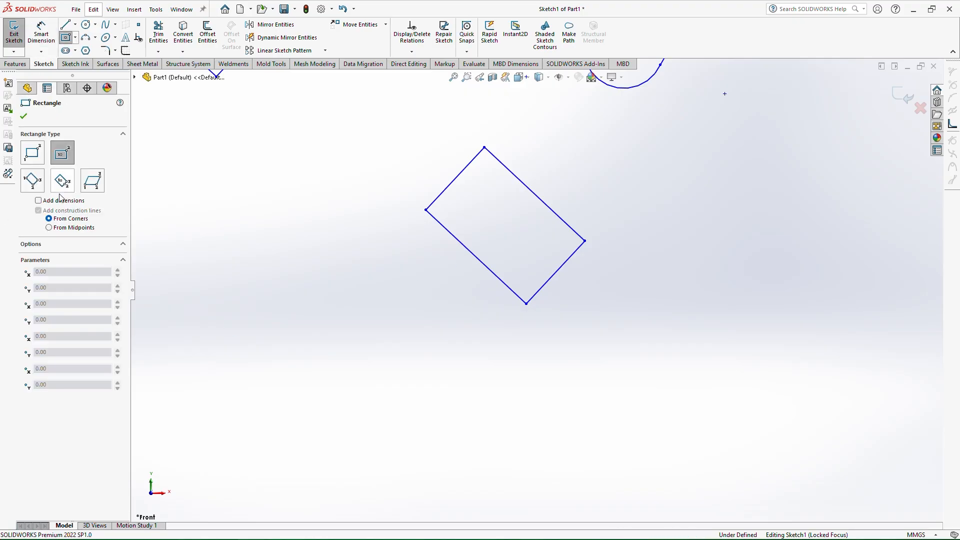
click(62, 181)
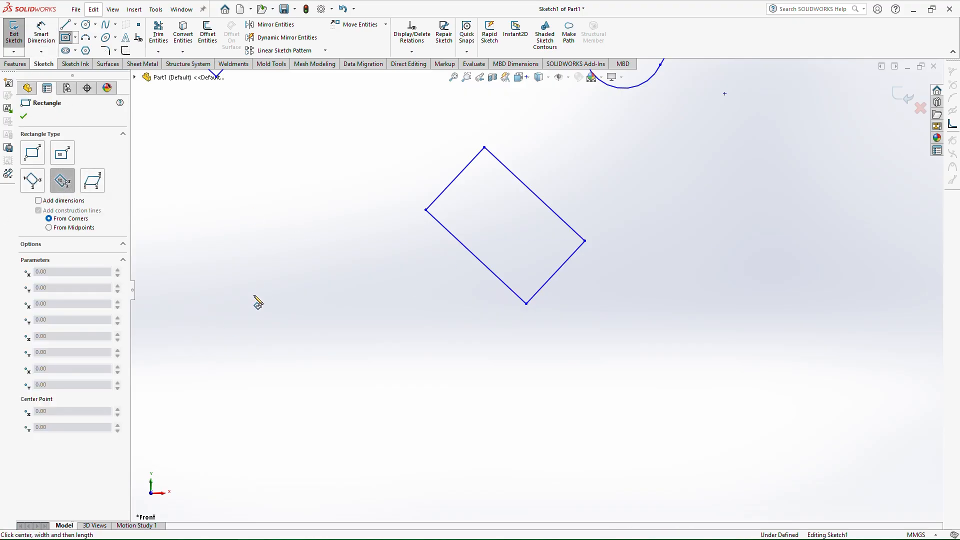
click(283, 311)
click(340, 364)
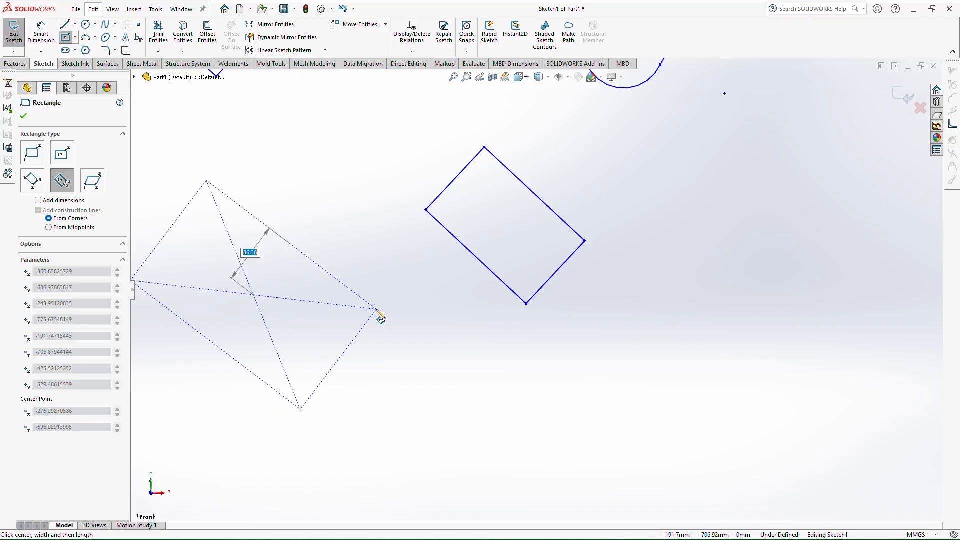
key(Escape)
key(d)
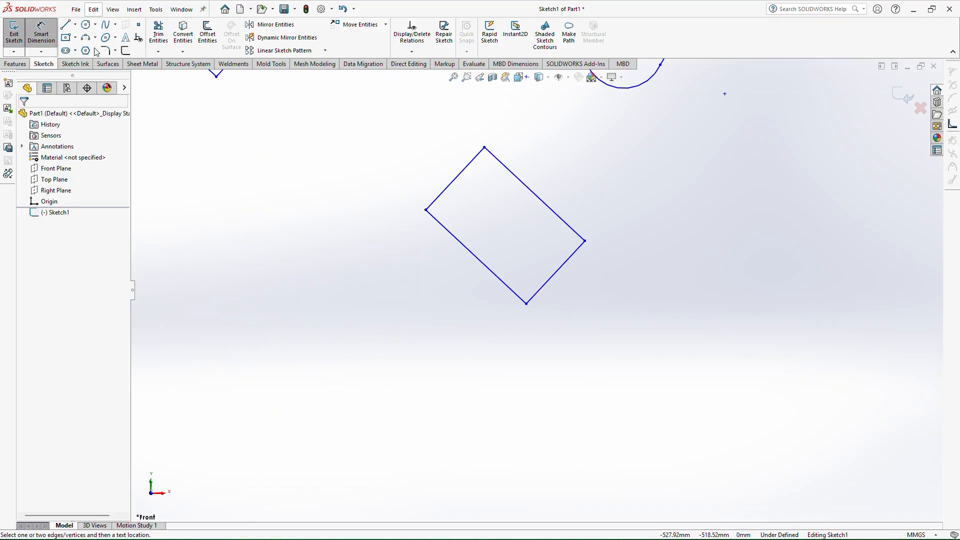
Draw a tilted 3-point center rectangle left of the second corner rectangle
click(64, 39)
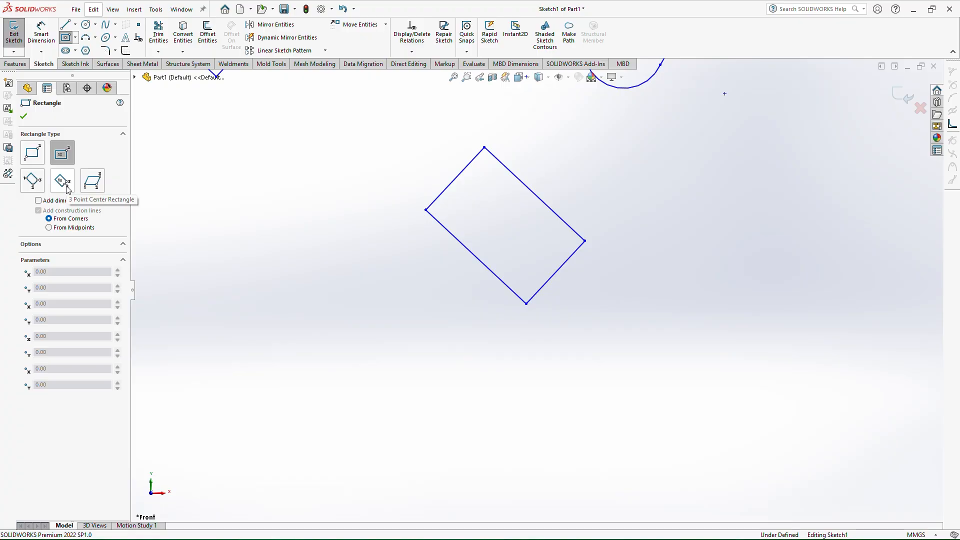
click(70, 191)
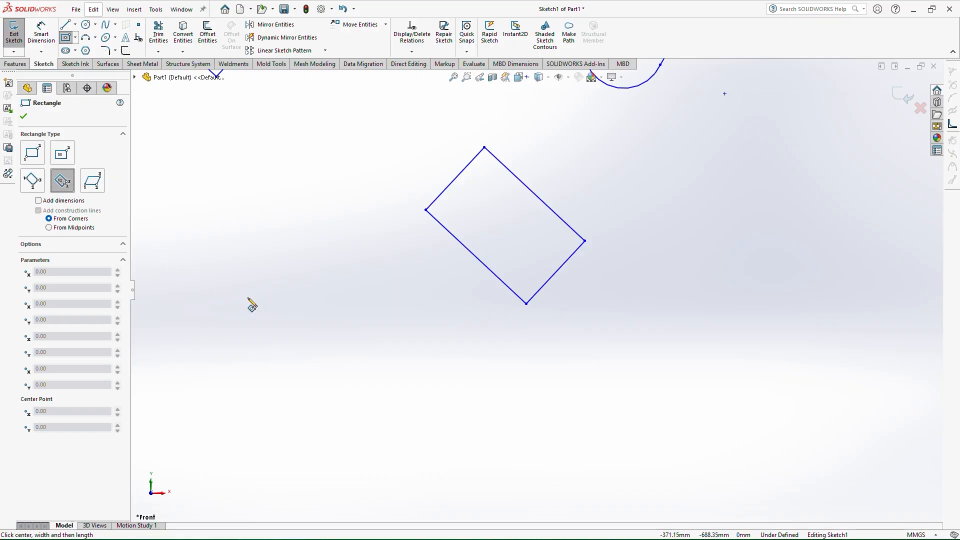
click(251, 256)
click(374, 381)
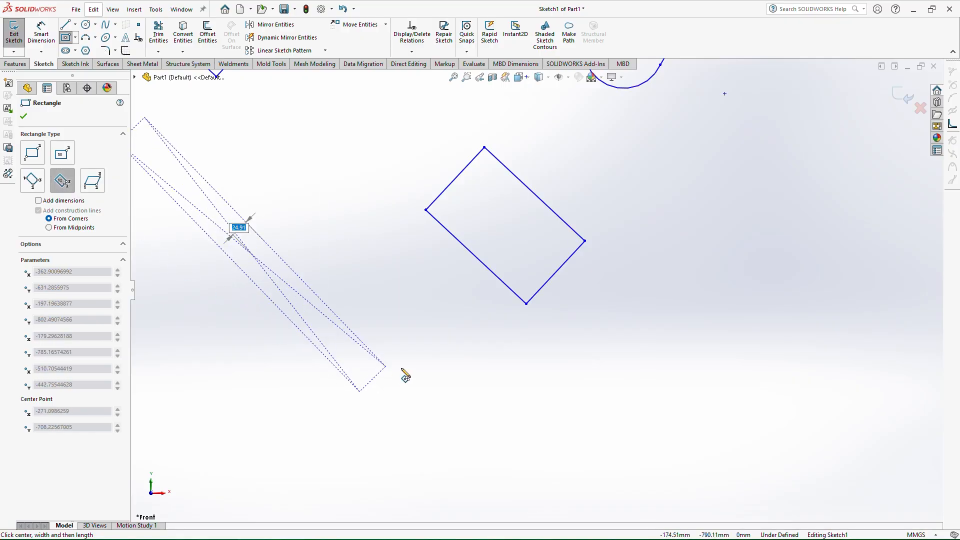
click(428, 323)
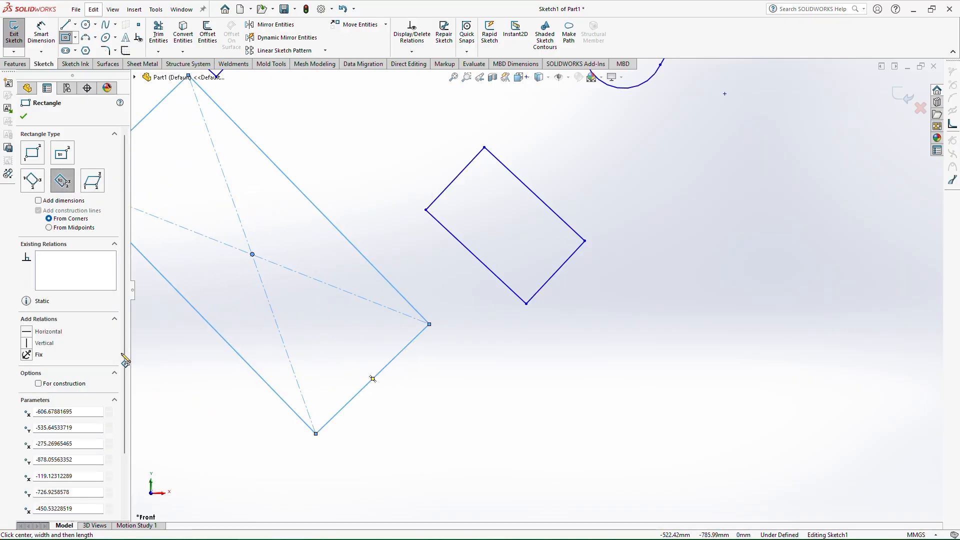
Draw a parallelogram with a horizontal base about 172 mm long and slanted sides about 134 mm long
click(92, 181)
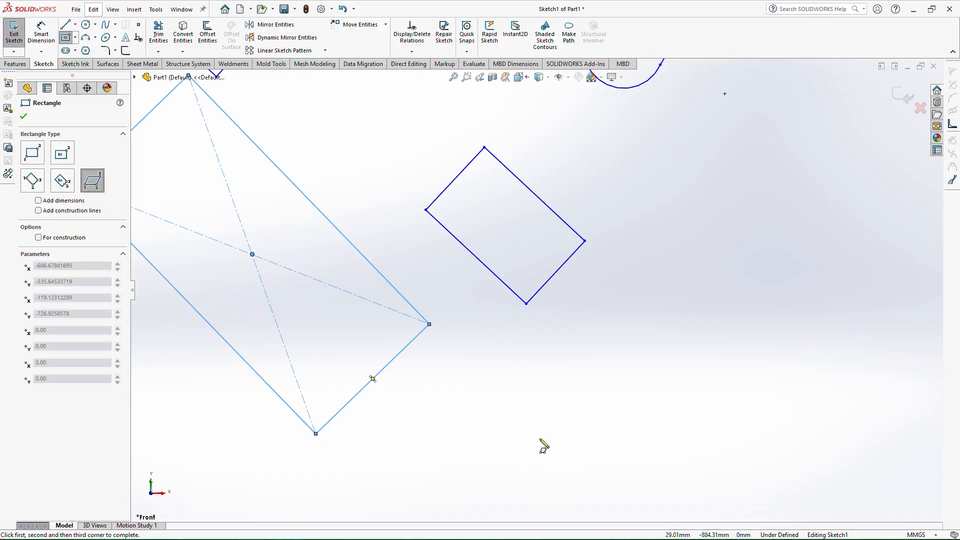
click(585, 424)
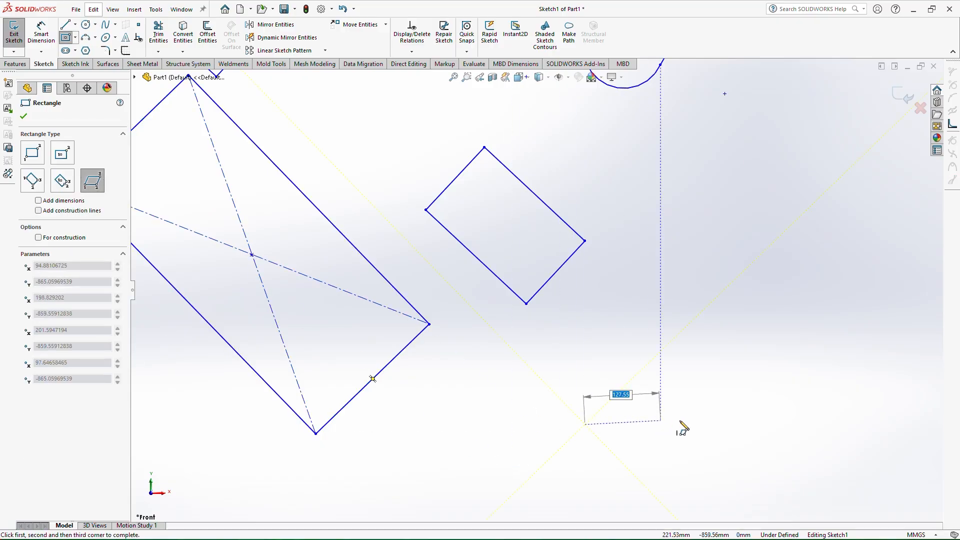
click(709, 425)
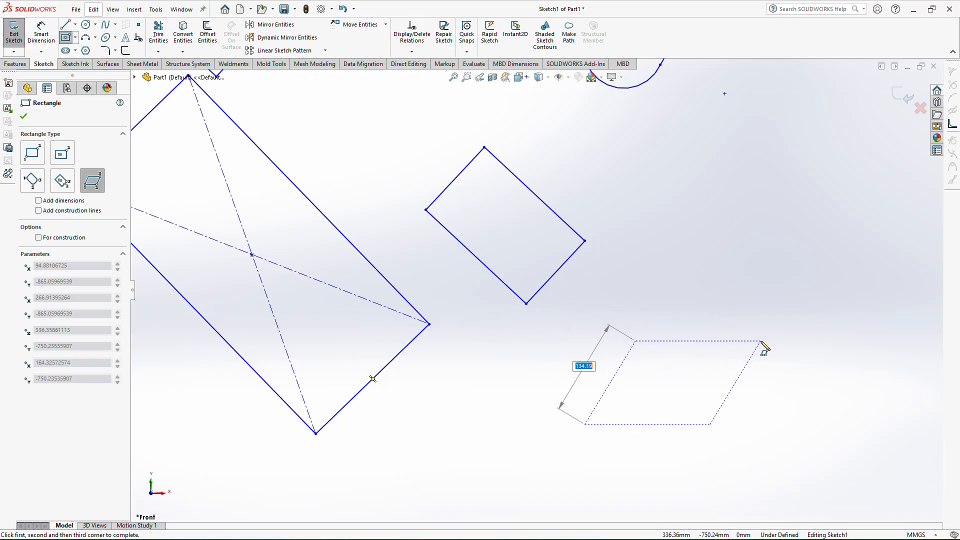
click(782, 332)
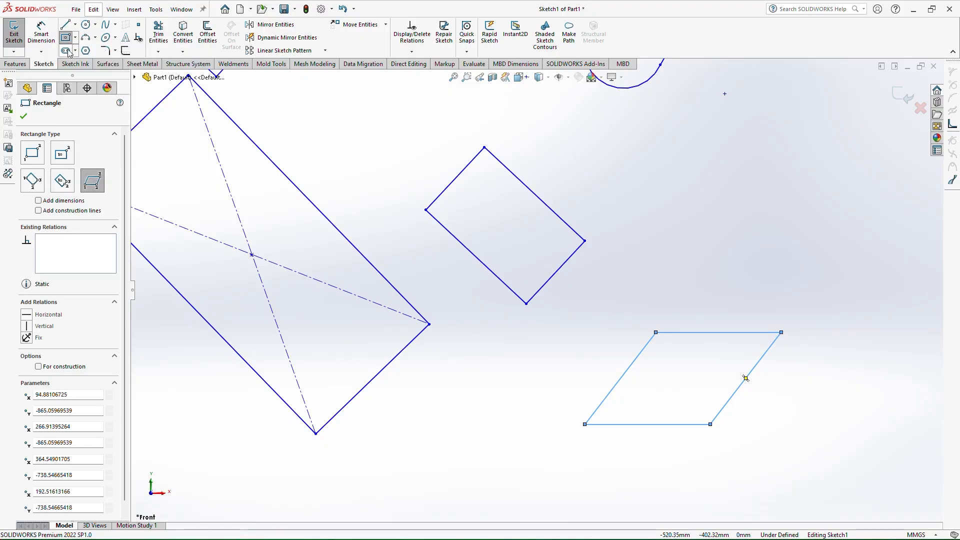
Draw a center-radius circle with about 146 mm radius in an empty area of the sketch
click(88, 25)
click(96, 25)
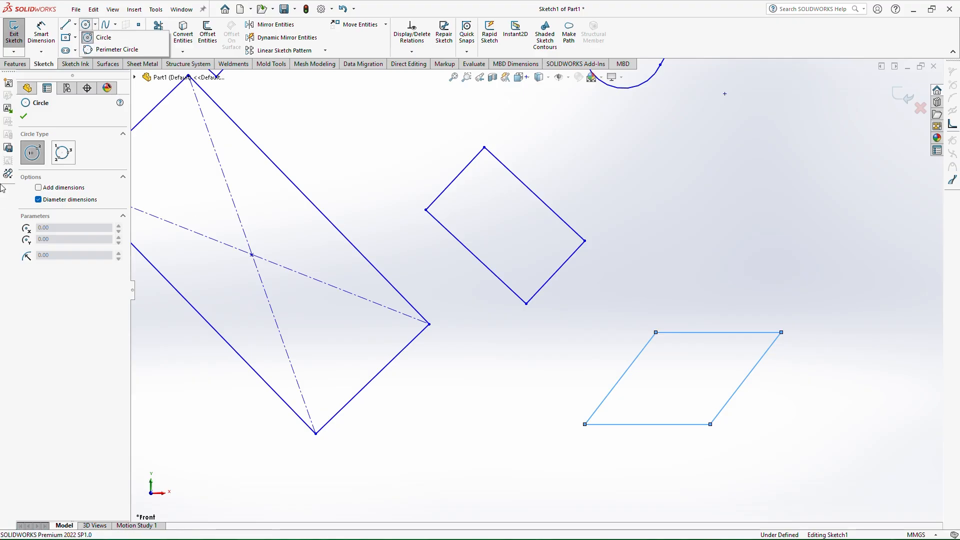
click(38, 163)
key(Escape)
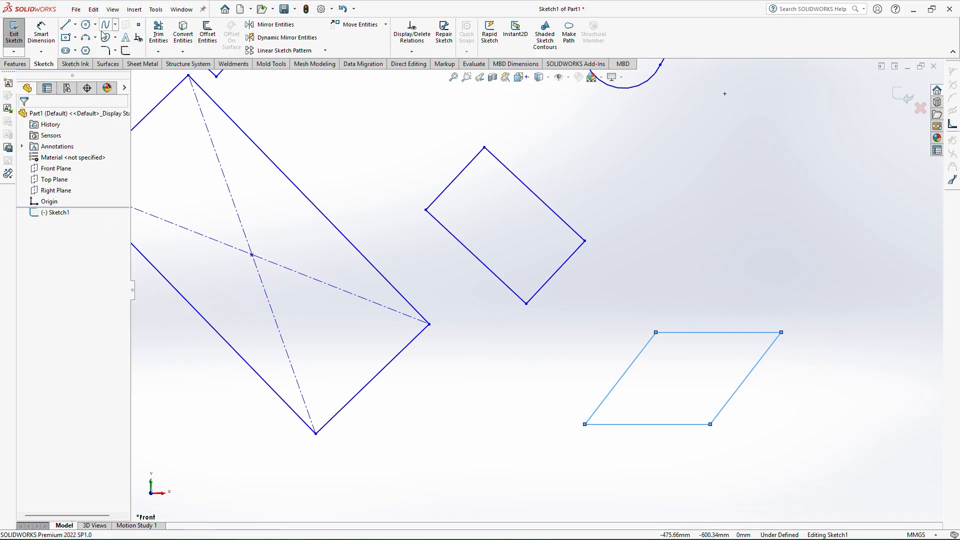
click(84, 26)
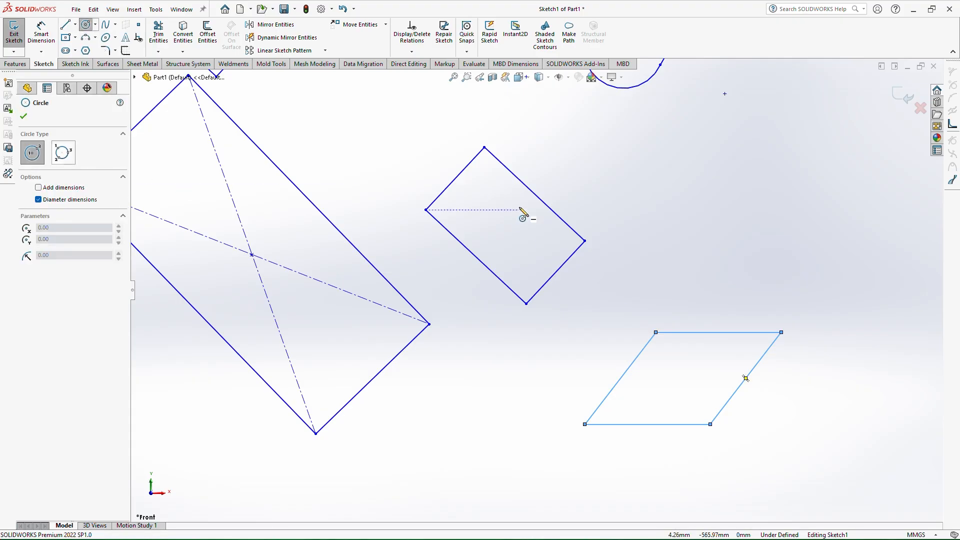
scroll(536, 291, up, 8)
scroll(859, 223, down, 6)
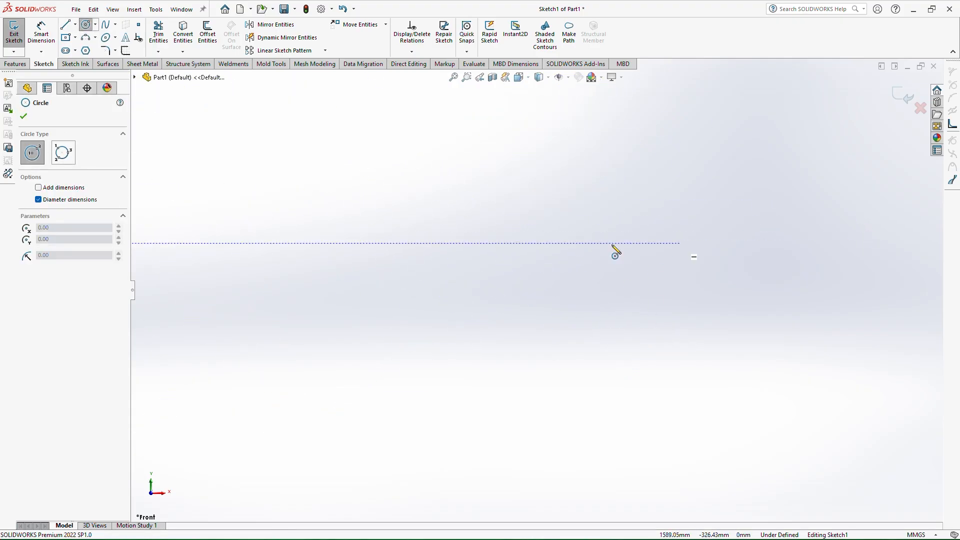
click(467, 274)
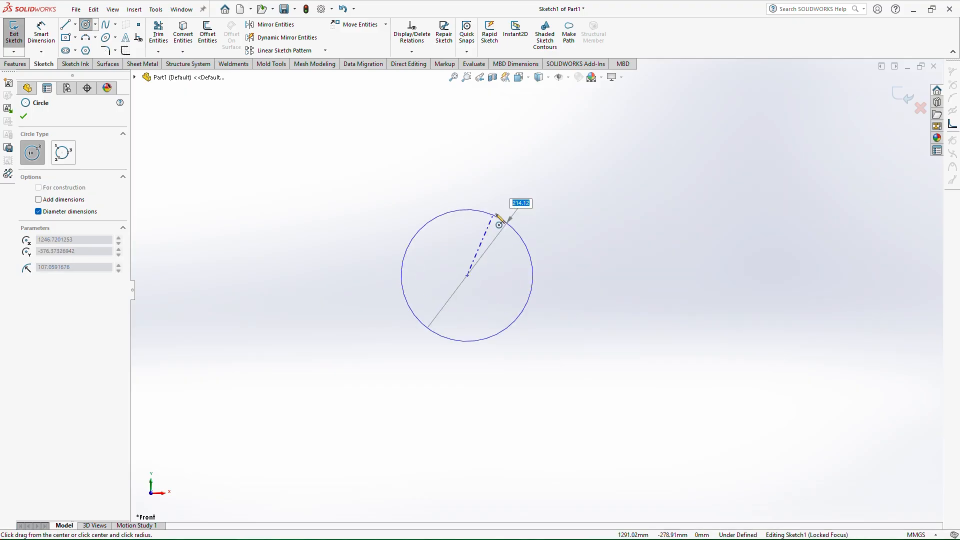
click(518, 202)
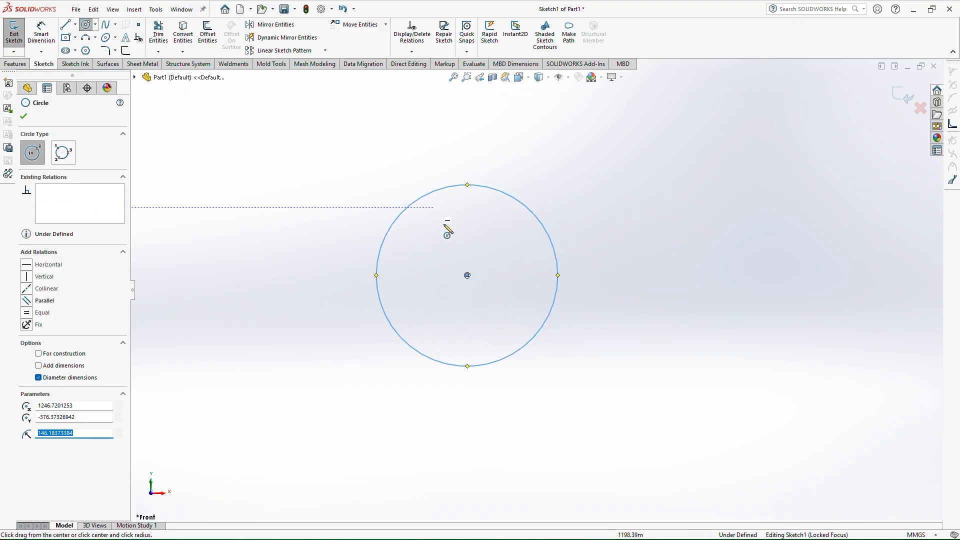
Draw a perimeter circle with about 113 mm radius to the left of the center-radius circle
click(63, 155)
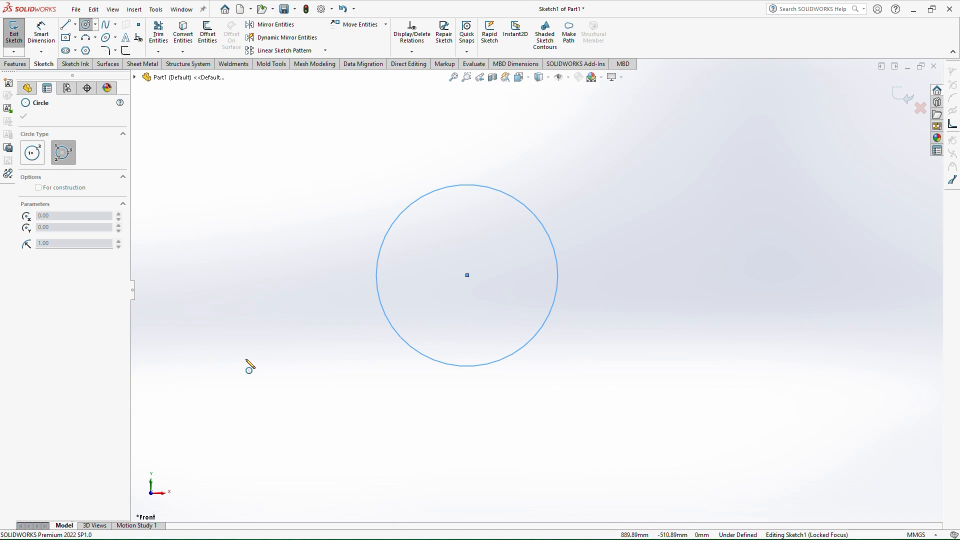
click(202, 294)
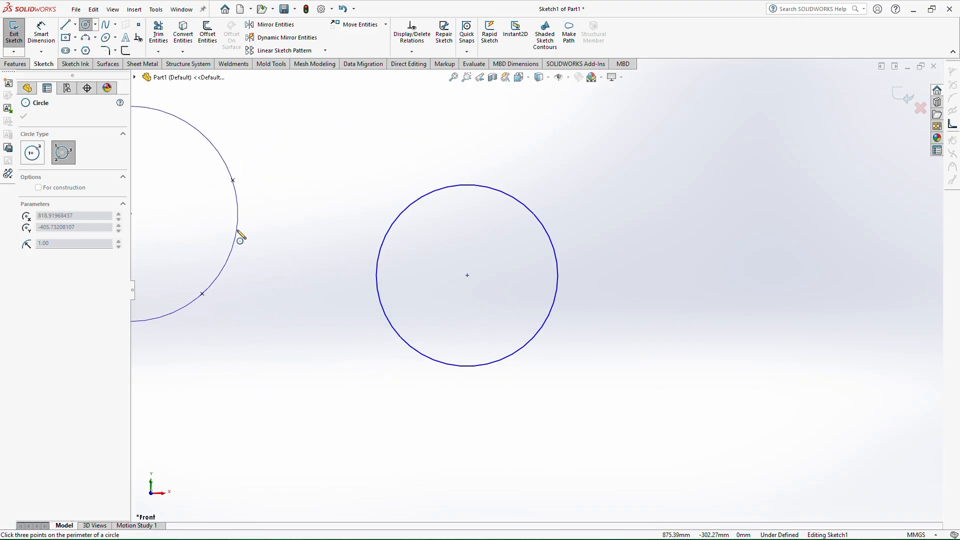
key(z)
key(z)
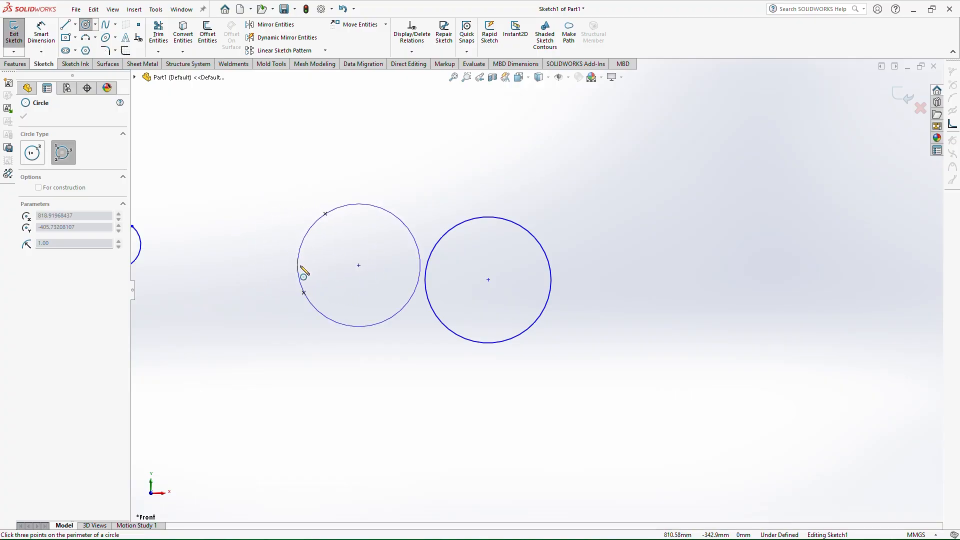
click(357, 306)
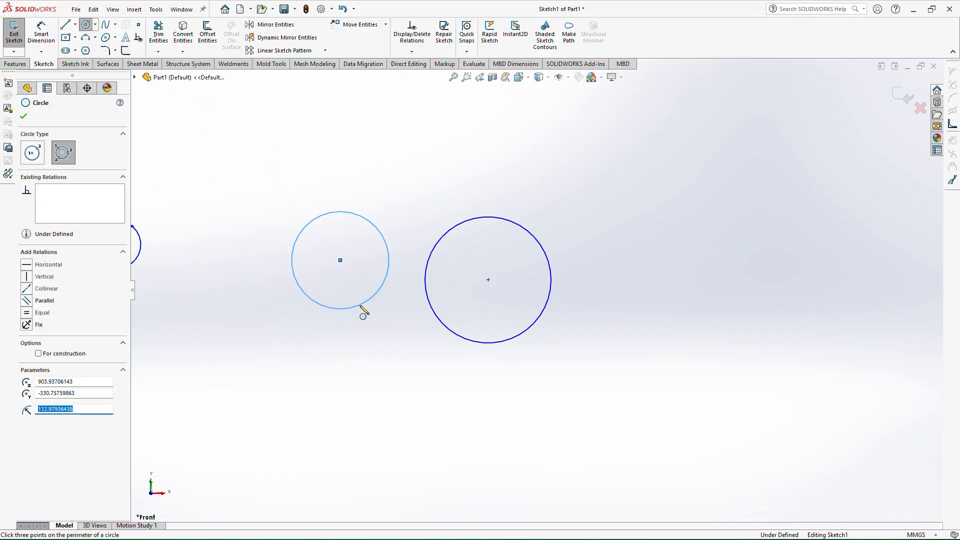
Draw a centerpoint arc with about 199 mm radius spanning about 109° to the right of the circles
click(92, 41)
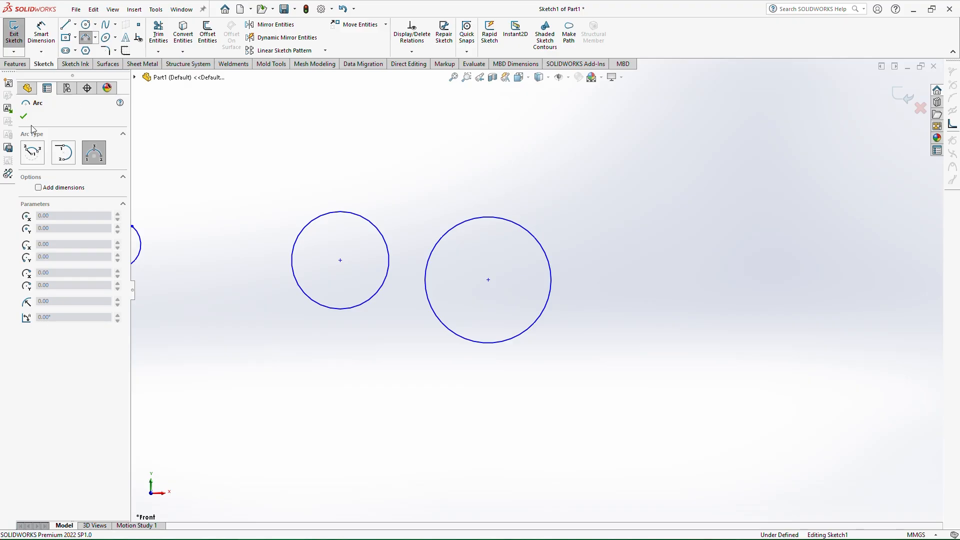
click(33, 152)
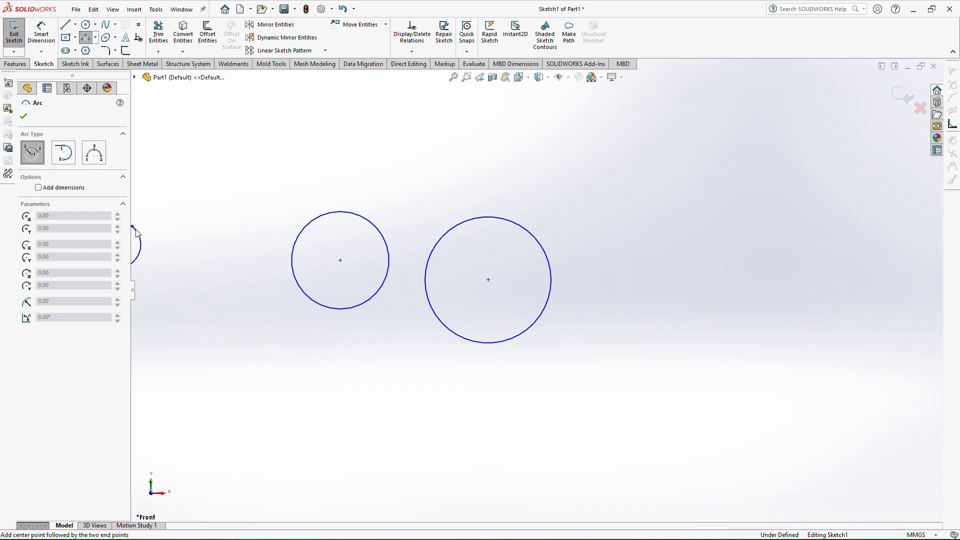
click(710, 303)
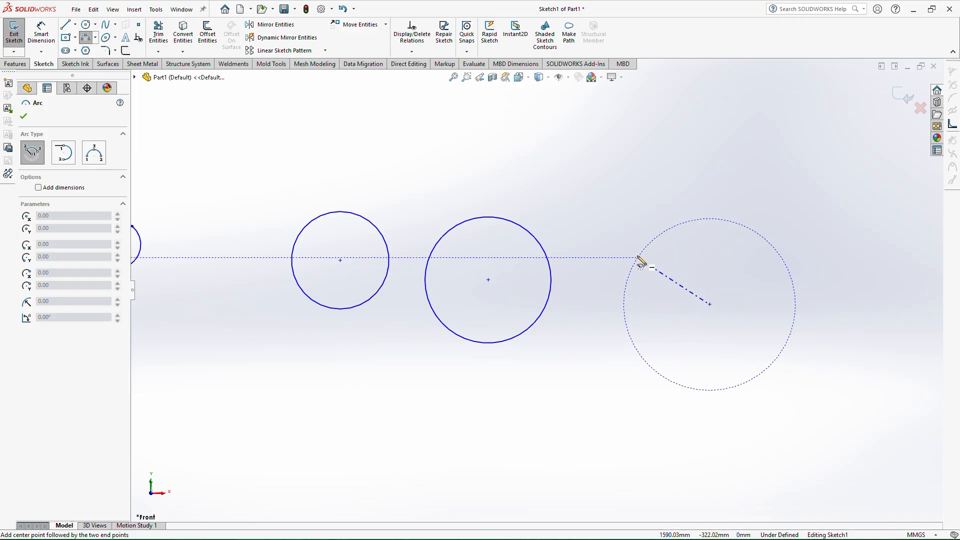
click(639, 258)
click(793, 250)
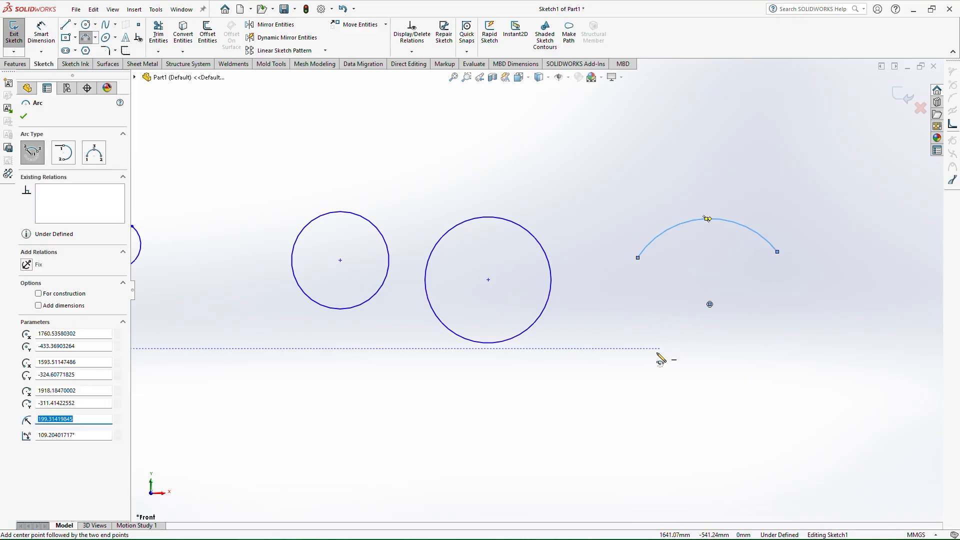
Draw a tangent arc joining the right ends of the two slanted lines
click(68, 157)
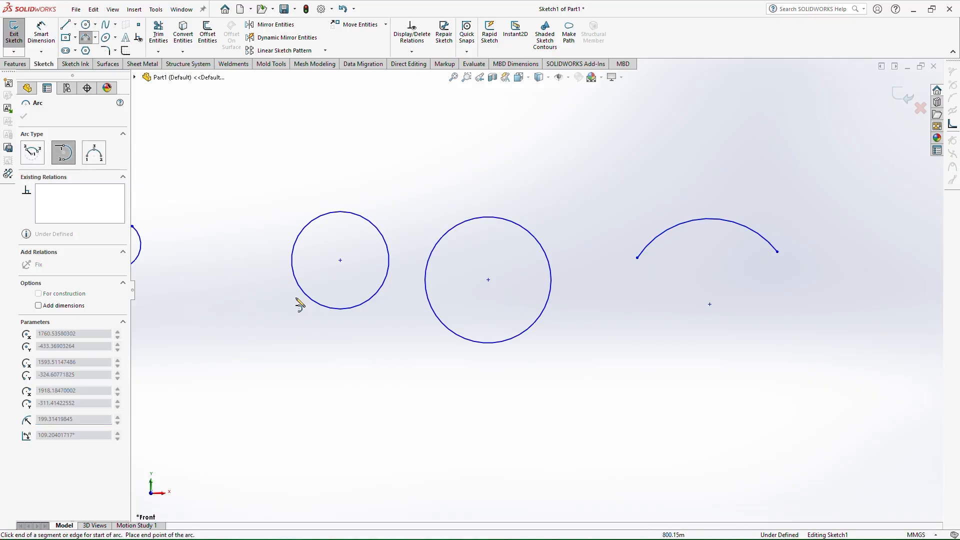
scroll(369, 300, up, 3)
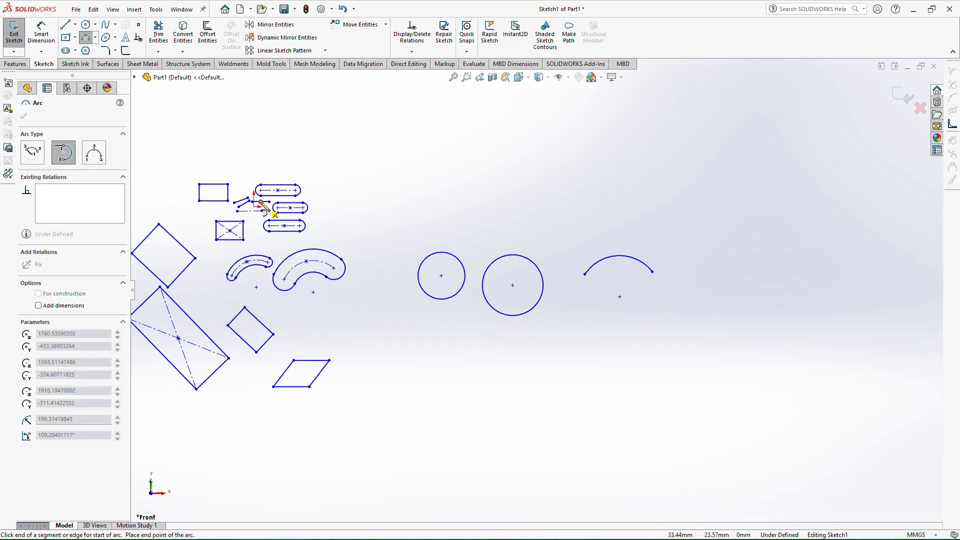
scroll(280, 212, down, 6)
scroll(384, 275, down, 2)
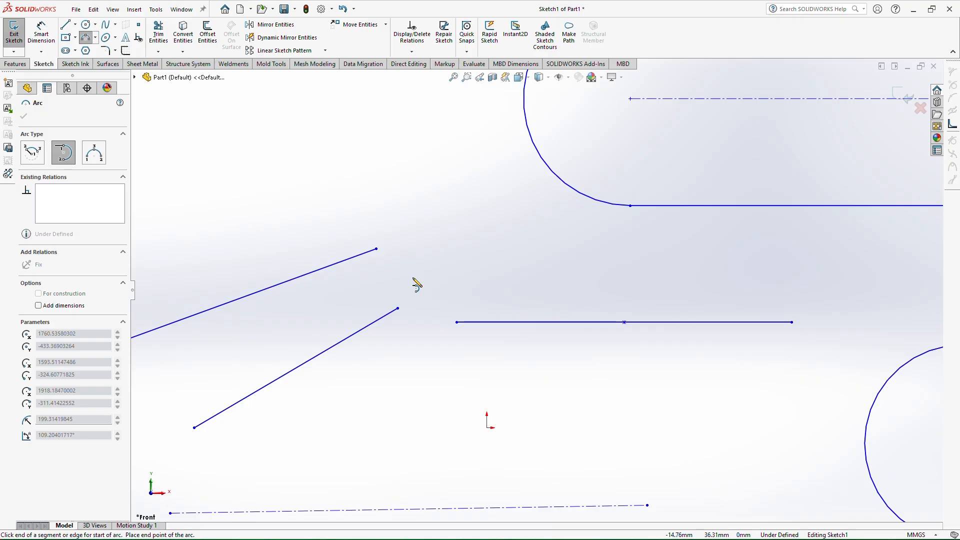
click(376, 248)
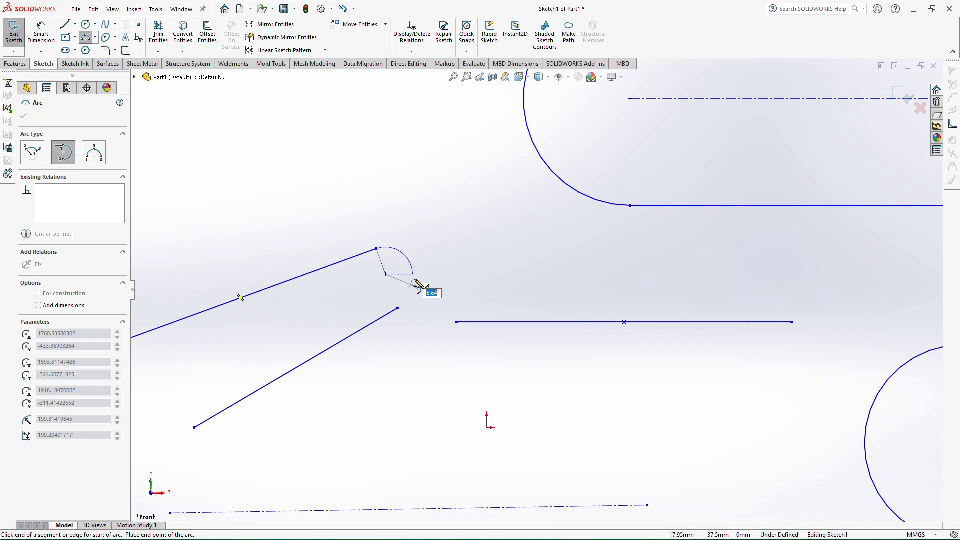
click(398, 309)
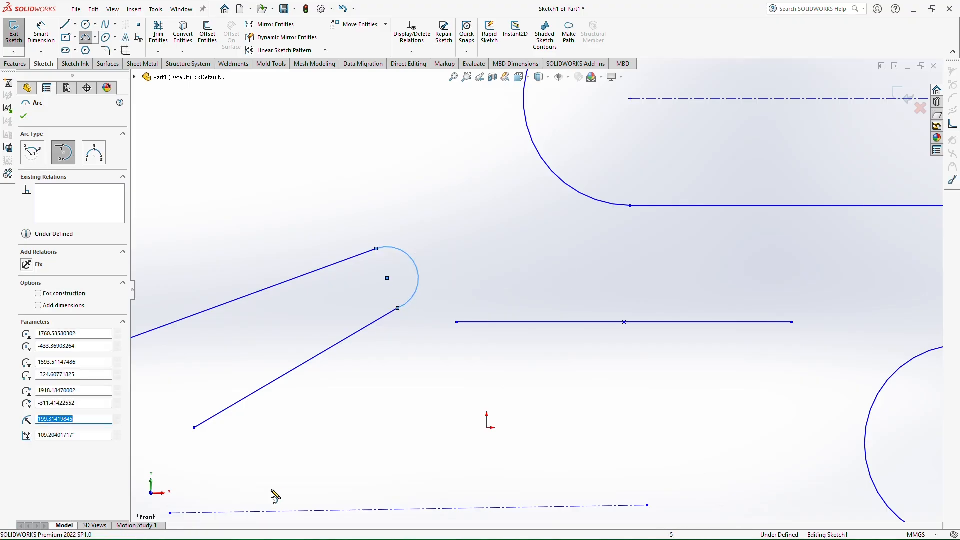
Draw a second tangent arc from the left end of the upper slanted line
key(z)
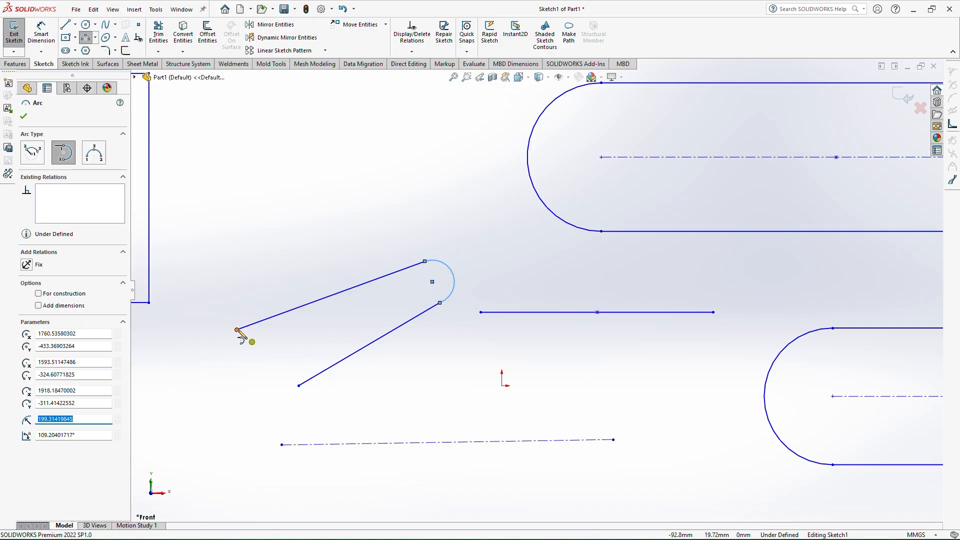
click(237, 329)
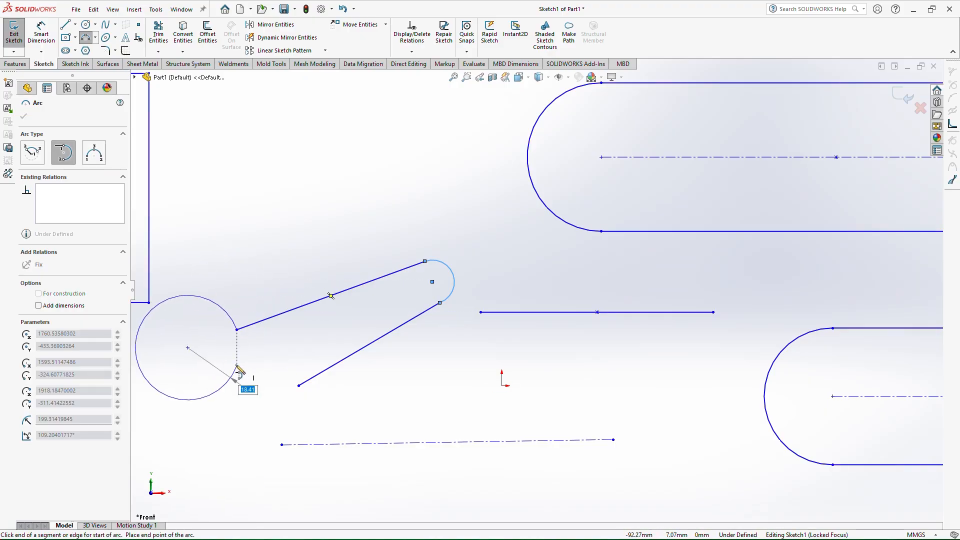
click(205, 337)
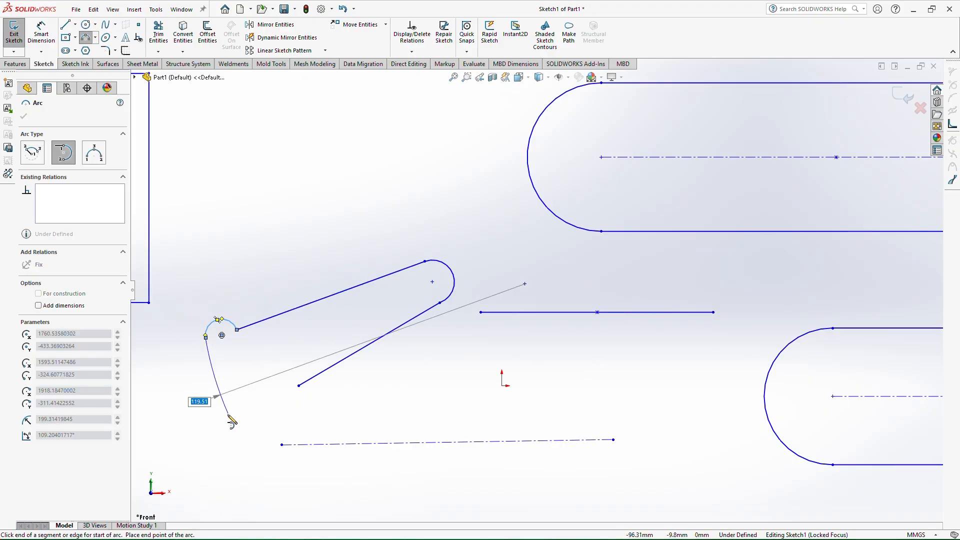
right_drag(212, 198, 214, 155)
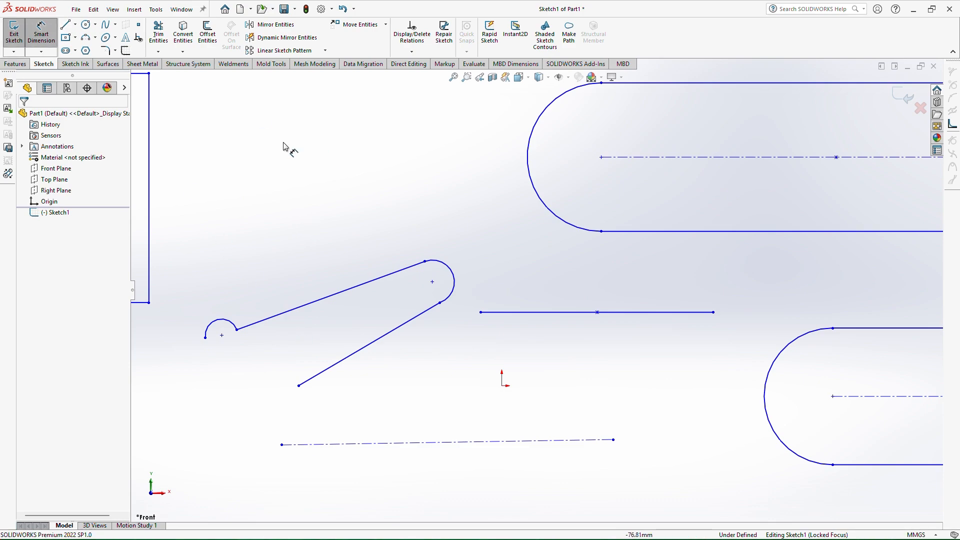
Draw a horizontal line about 325 mm long above the existing sketch entities
click(70, 27)
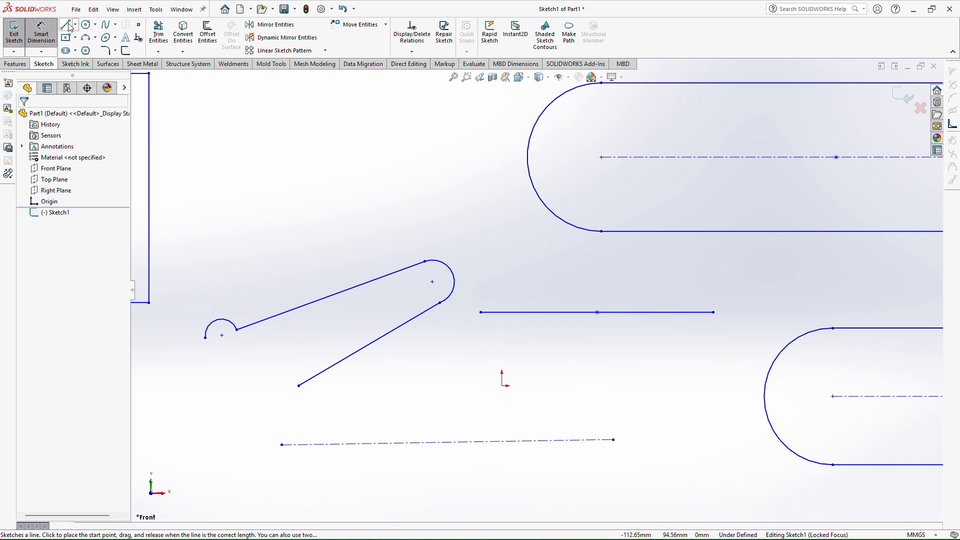
scroll(326, 221, up, 3)
scroll(523, 278, up, 3)
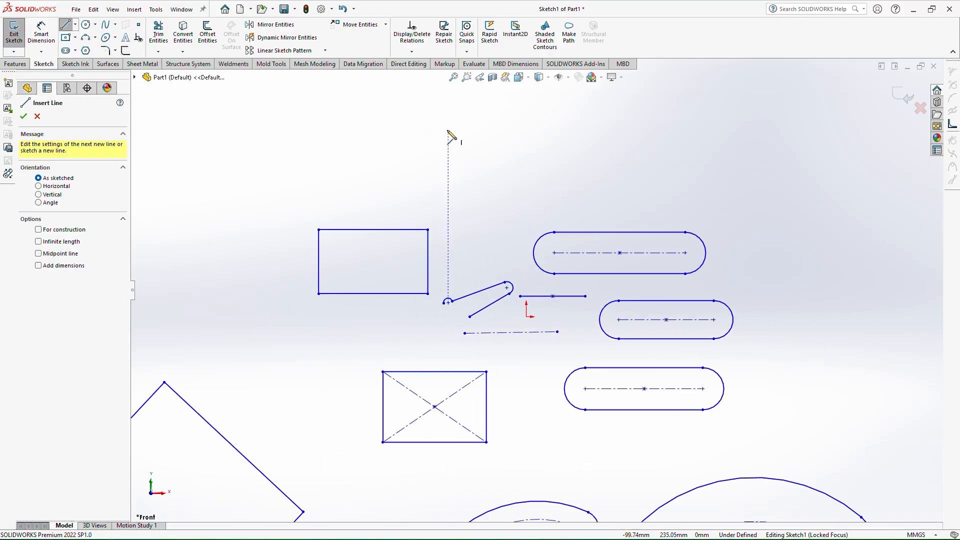
click(75, 24)
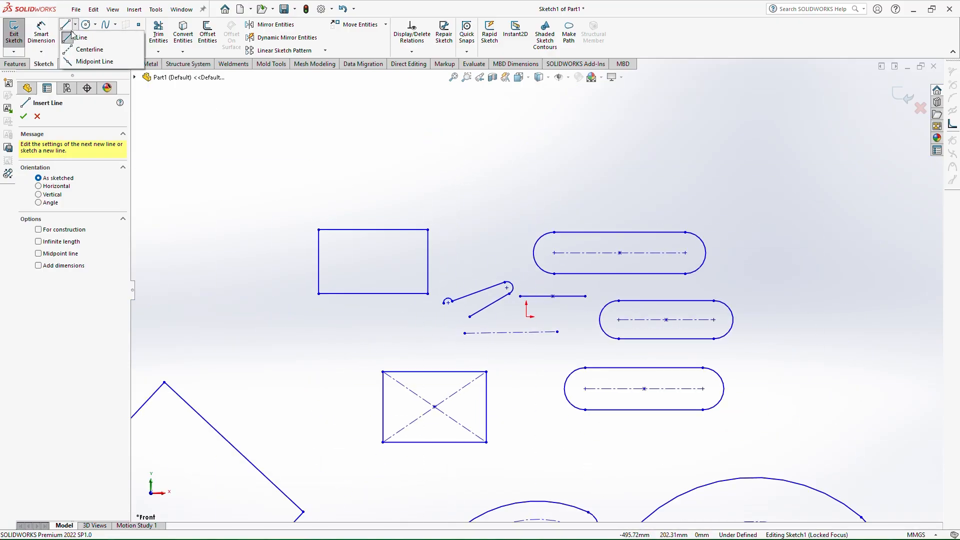
click(82, 37)
click(77, 24)
click(82, 38)
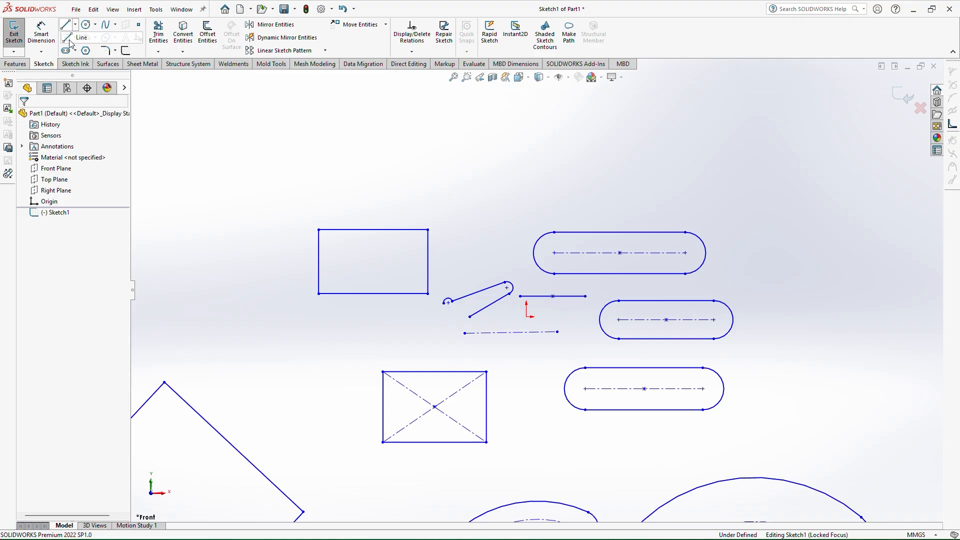
click(394, 165)
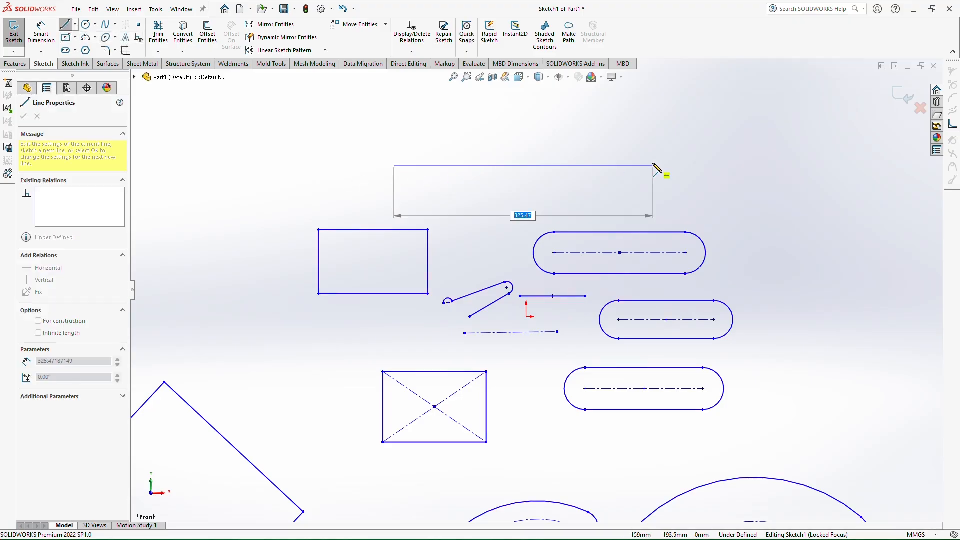
click(652, 165)
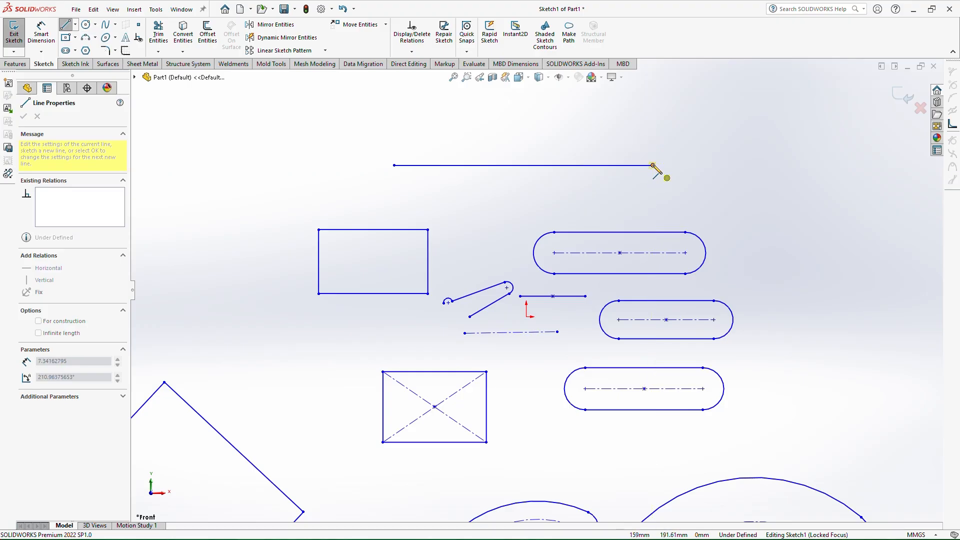
Continue the line with a tangent arc and a return line, then close the profile with a vertical line
click(653, 198)
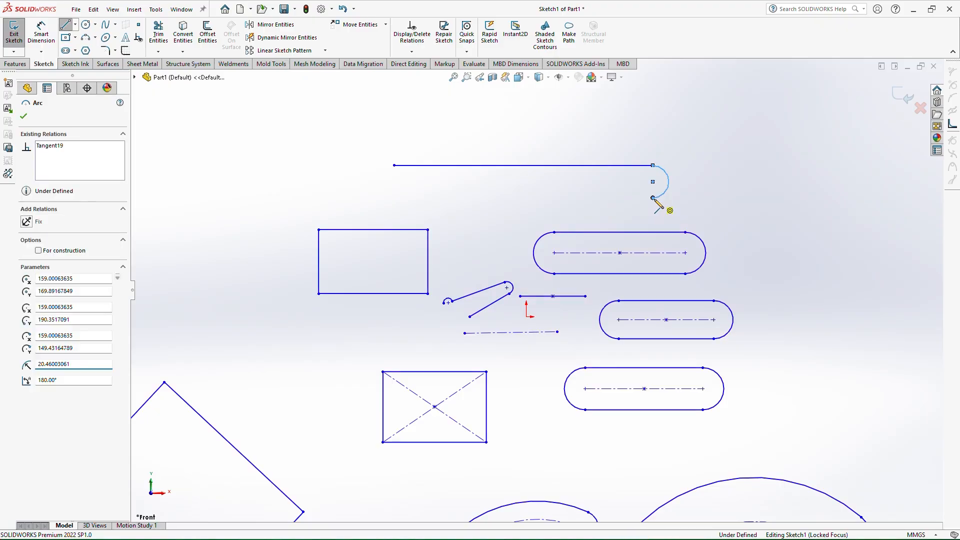
click(394, 197)
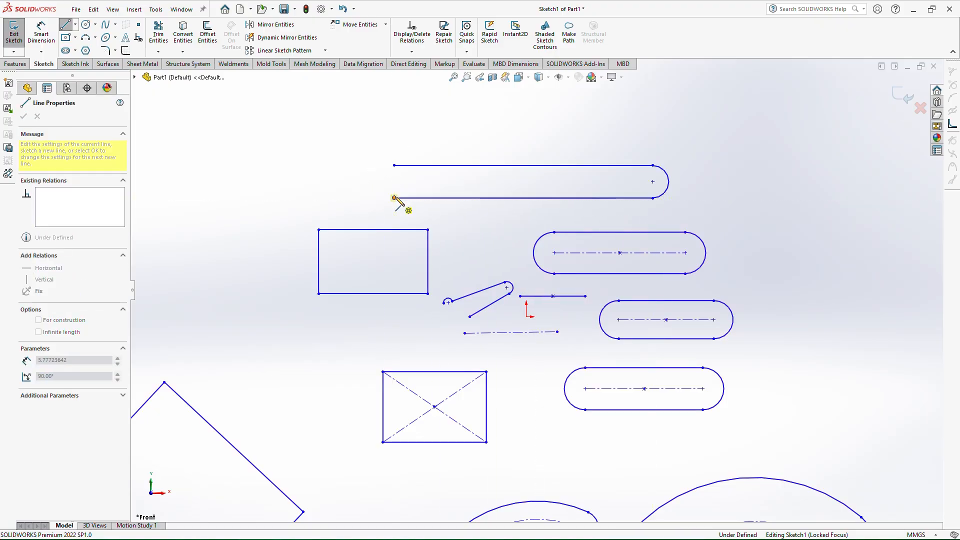
click(395, 165)
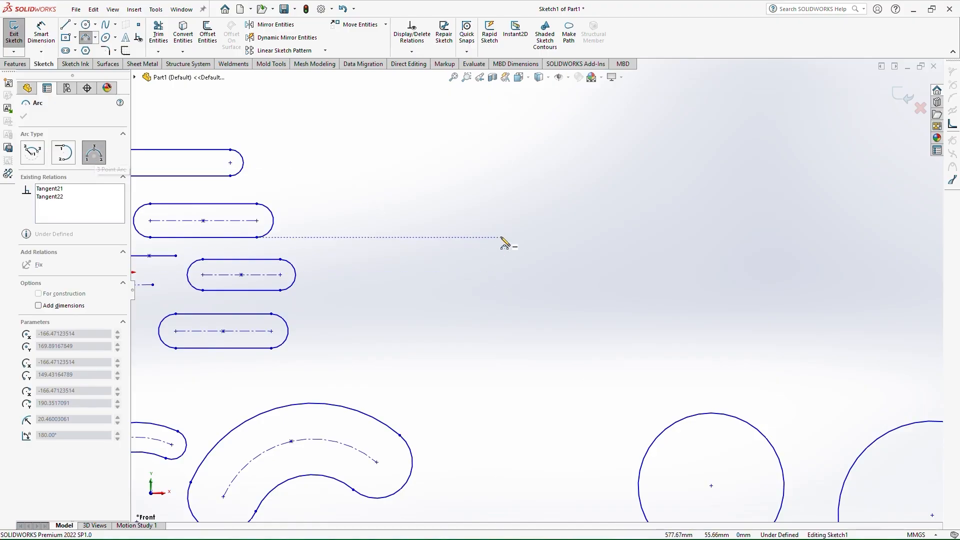
Draw a 3-point arc with about 179 mm radius in the empty area to the right
click(518, 227)
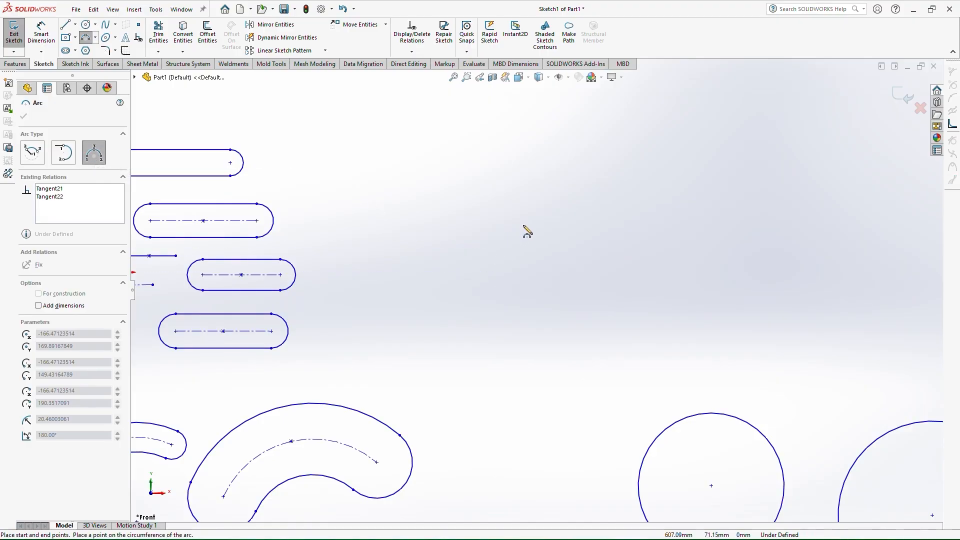
click(675, 183)
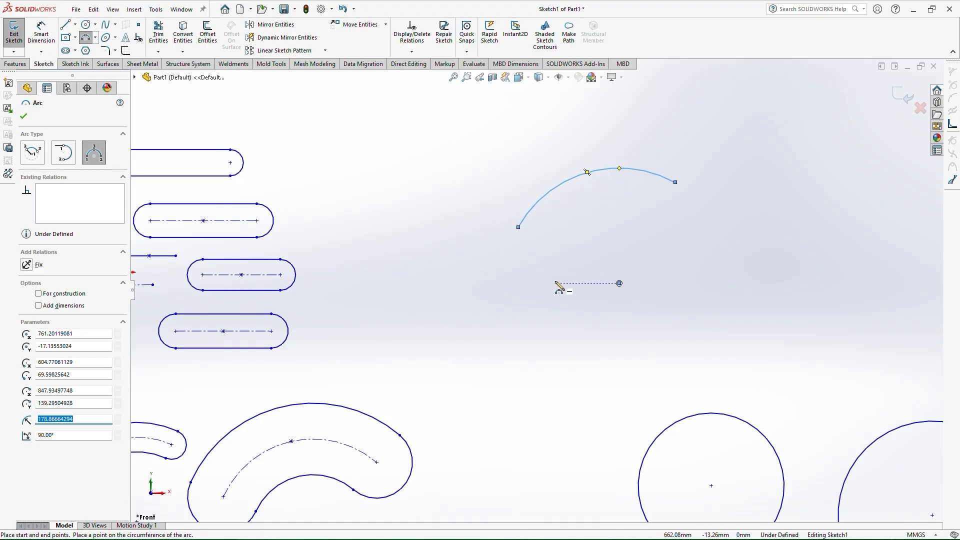
right_drag(563, 324, 562, 154)
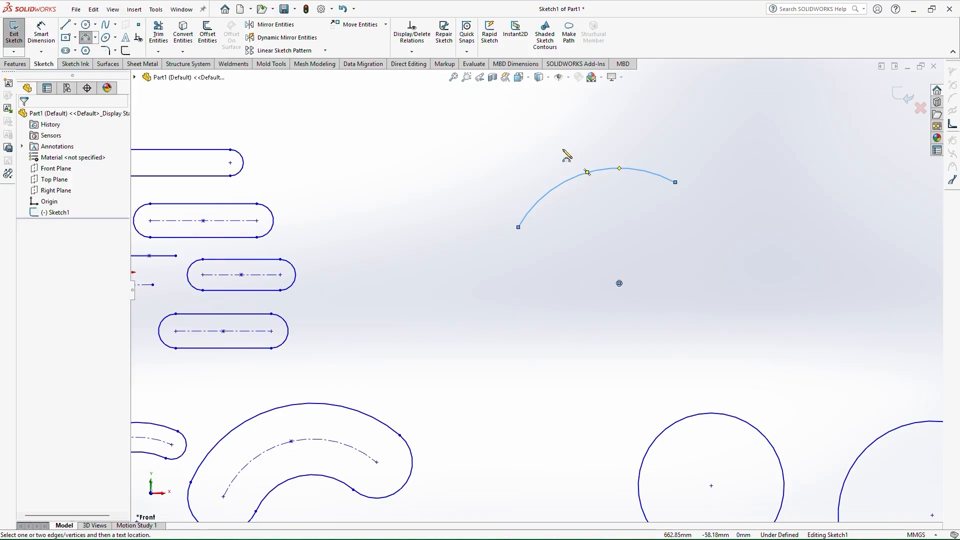
Dimension the 3-point arc's radius and set it to 180 mm
click(578, 184)
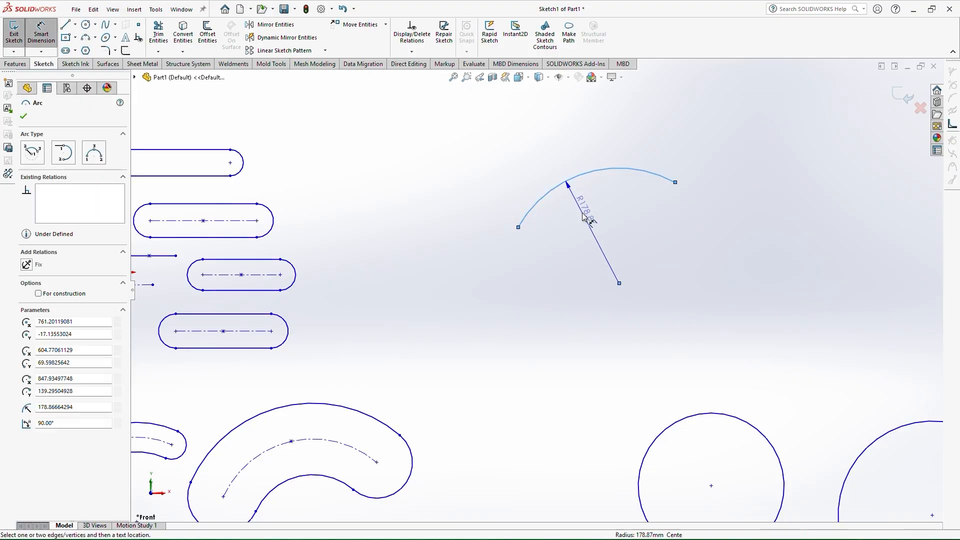
click(580, 230)
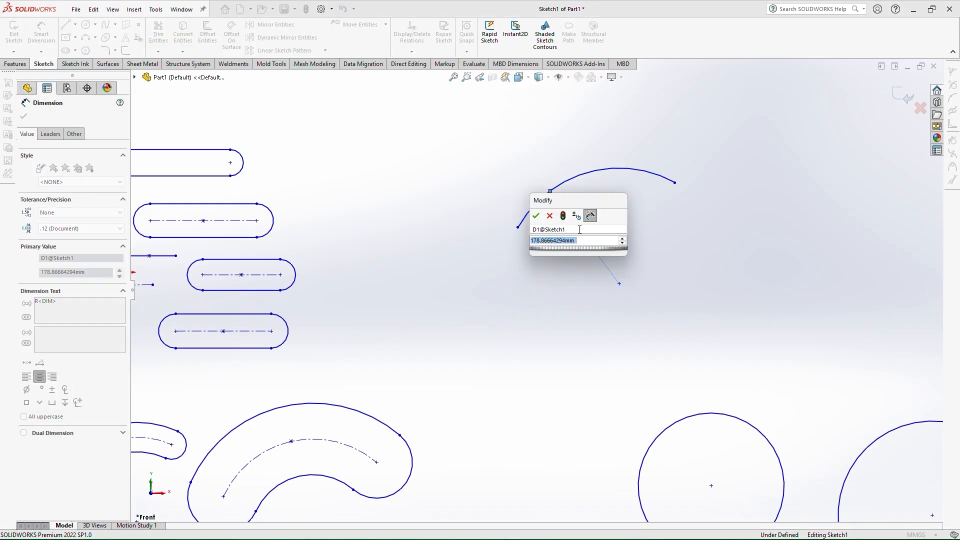
text(180)
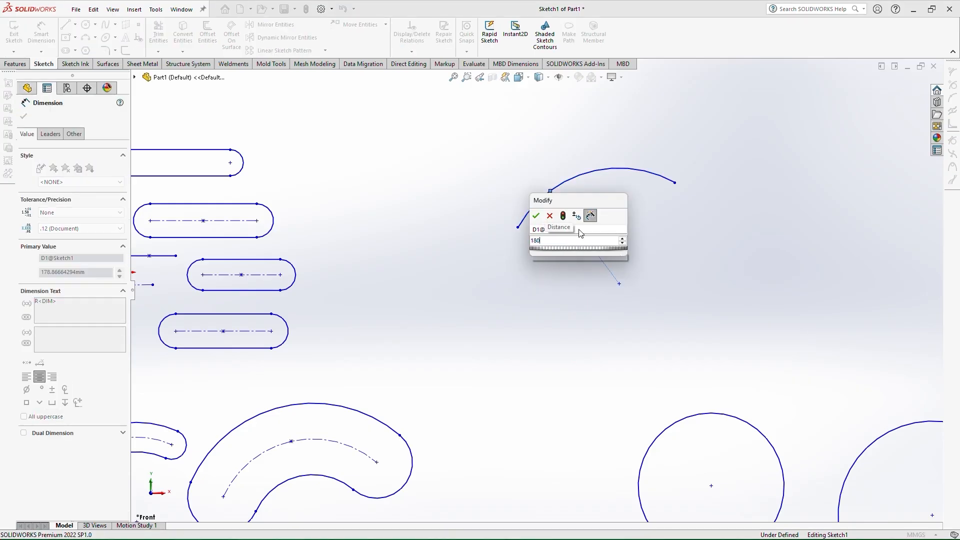
key(Return)
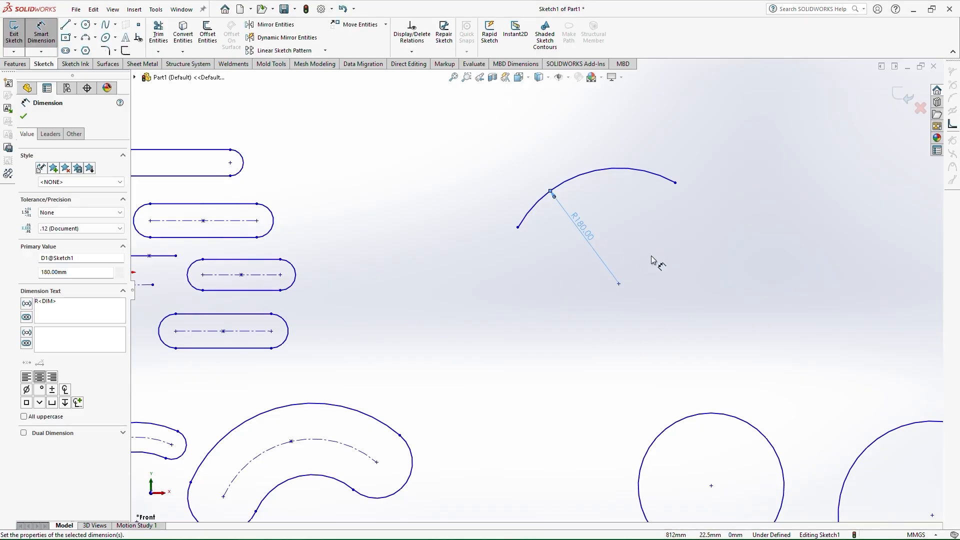
click(23, 116)
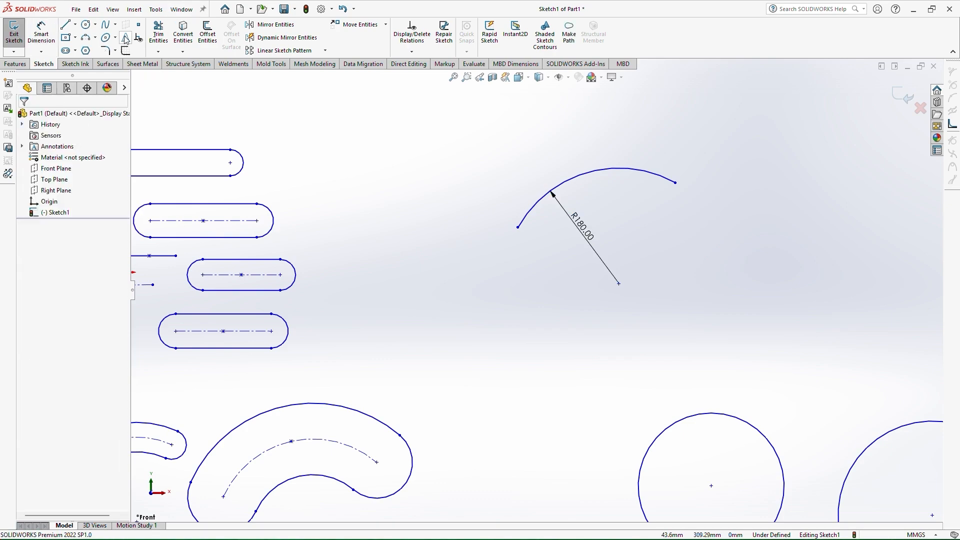
Sketch a three-sided polygon with an inscribed circle of about 177 mm diameter to the right of the arc
click(85, 51)
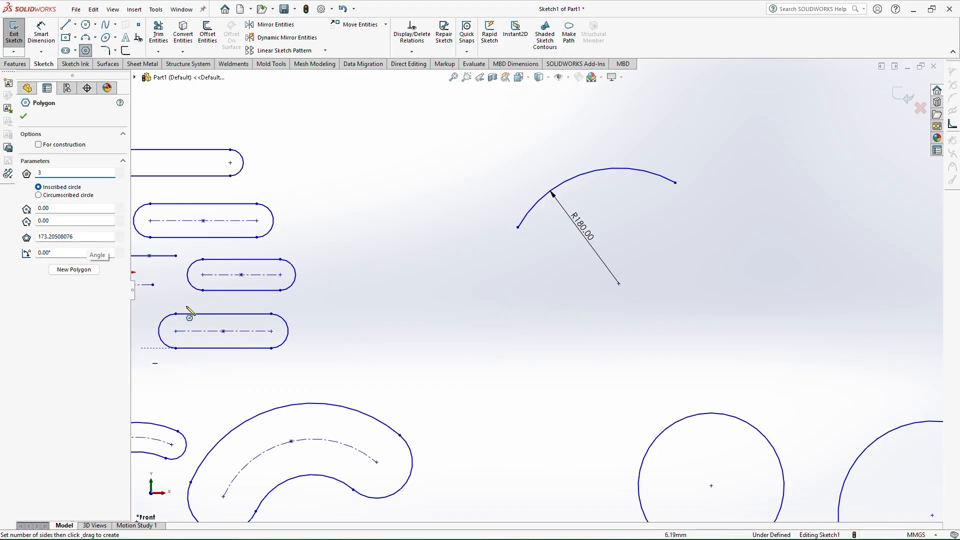
drag(732, 296, 835, 249)
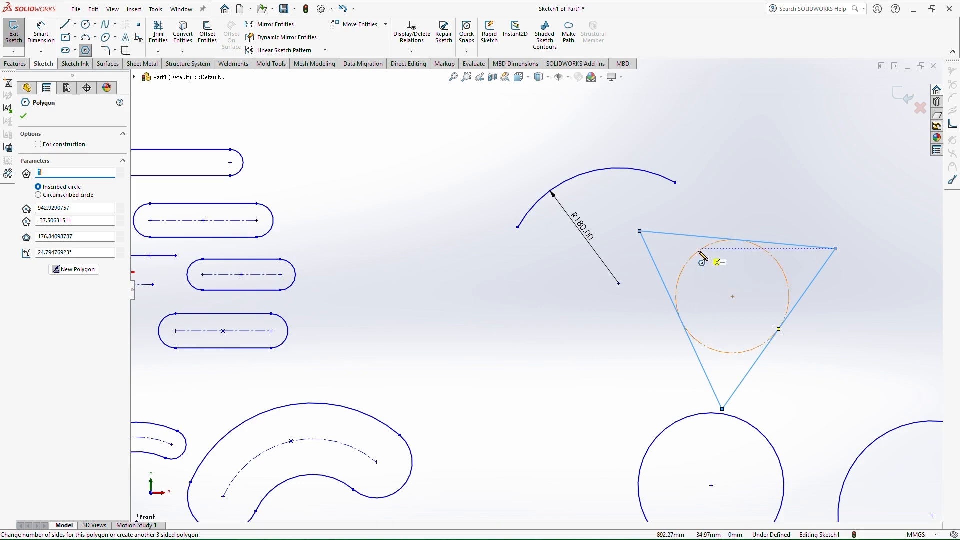
right_drag(695, 256, 696, 243)
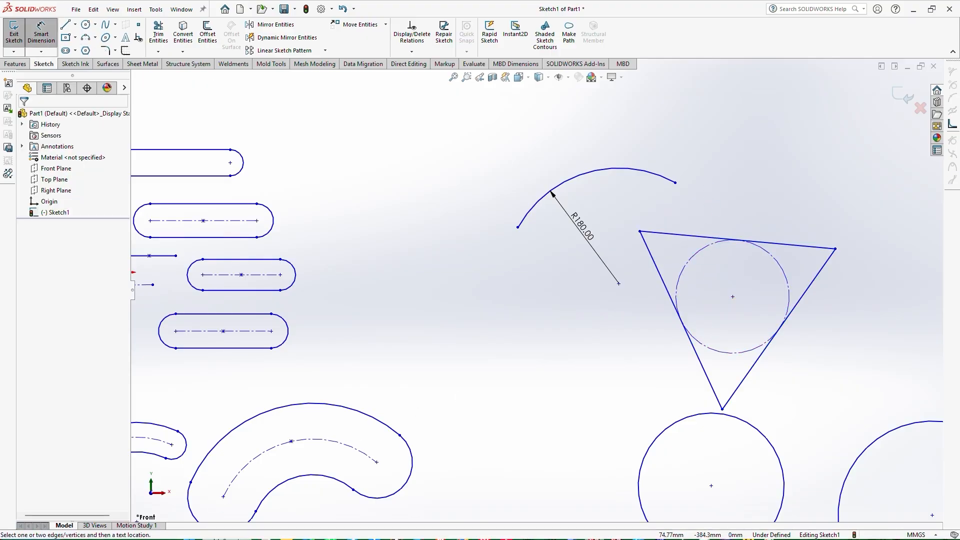
key(super)
click(24, 528)
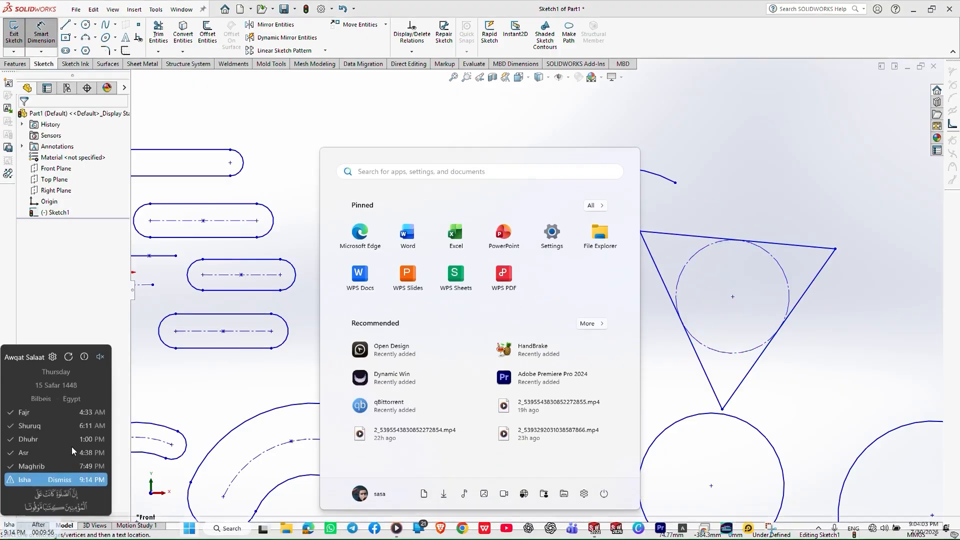
click(284, 372)
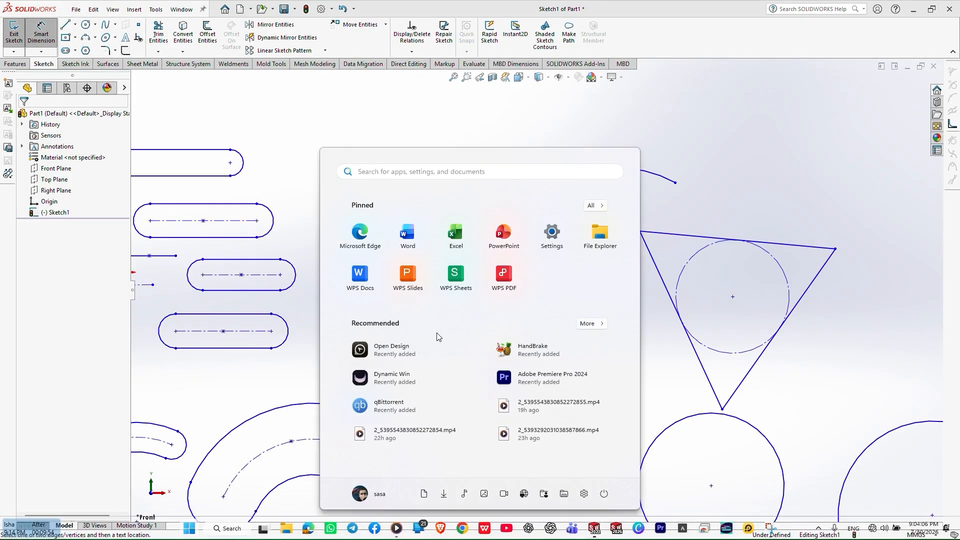
Dimension the triangle's inscribed construction circle and set its diameter to 250 mm
click(679, 283)
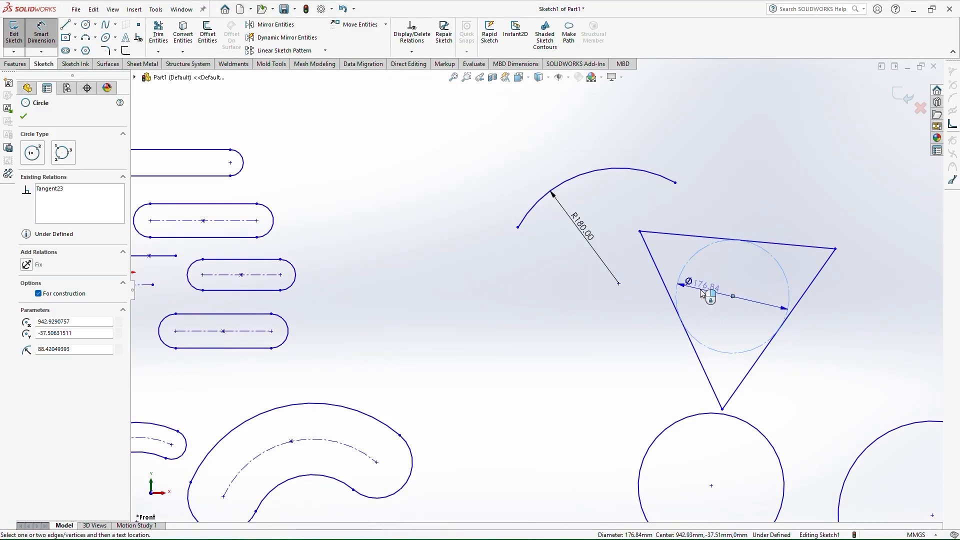
click(704, 305)
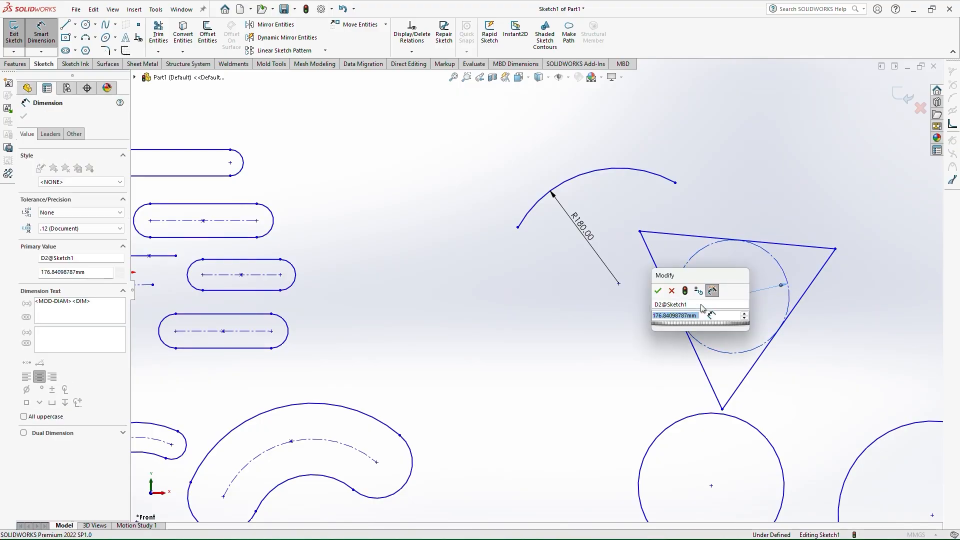
text(250)
key(Return)
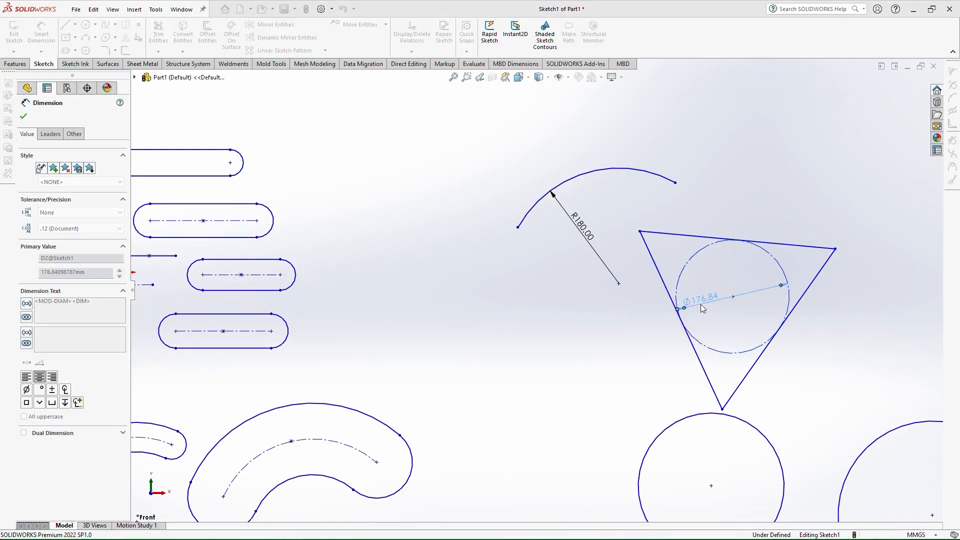
Add a horizontal dimension to the triangle's top edge
click(670, 235)
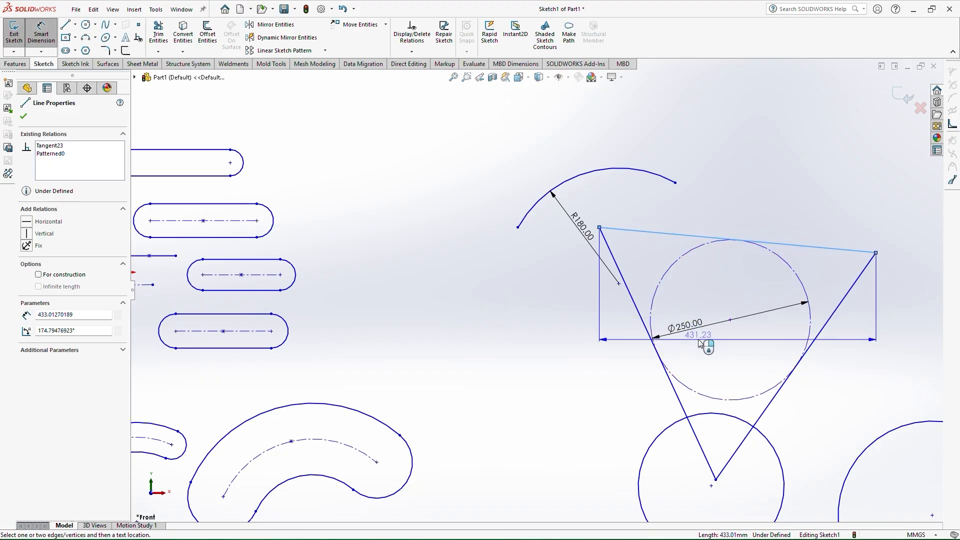
click(721, 223)
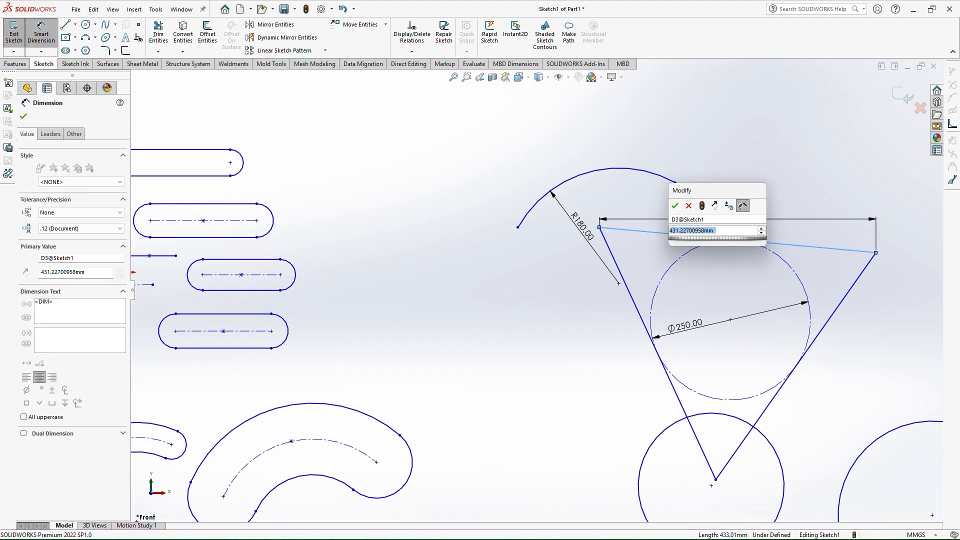
key(Return)
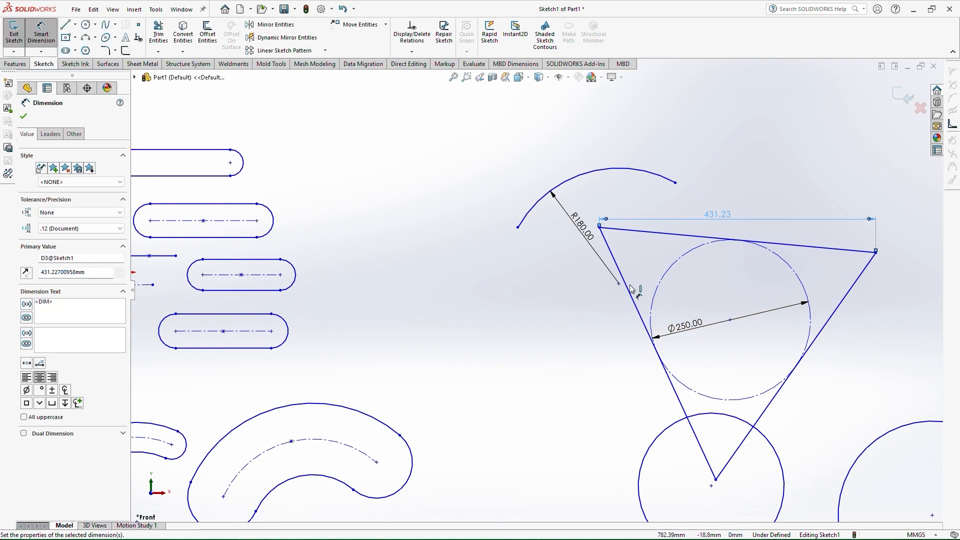
Try to set the top edge's horizontal dimension to 500 mm, then close the dimension command
double_click(716, 220)
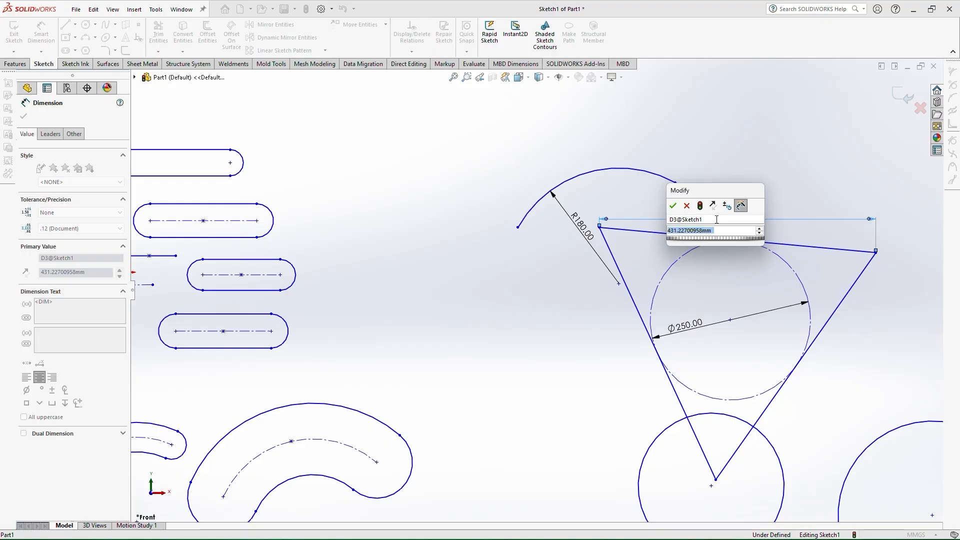
text(500)
key(Return)
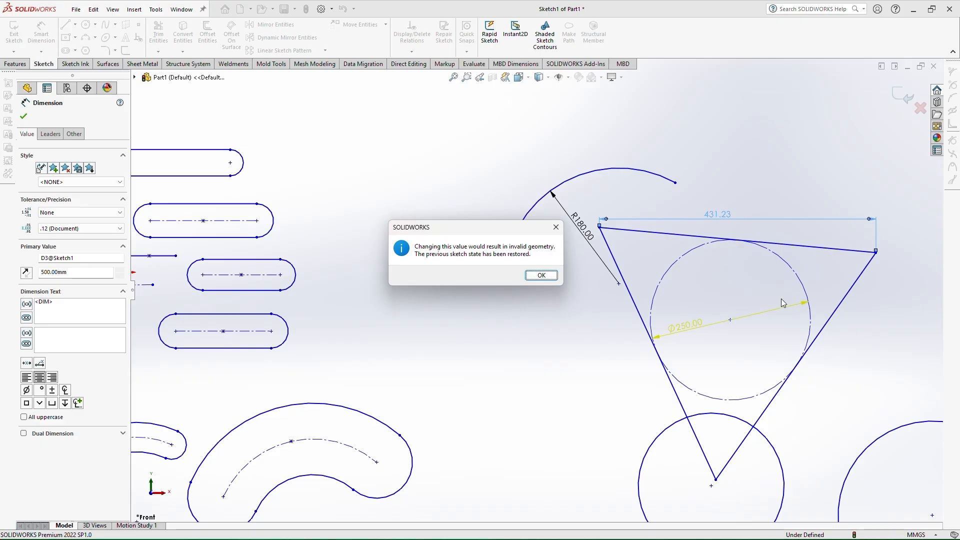
click(549, 274)
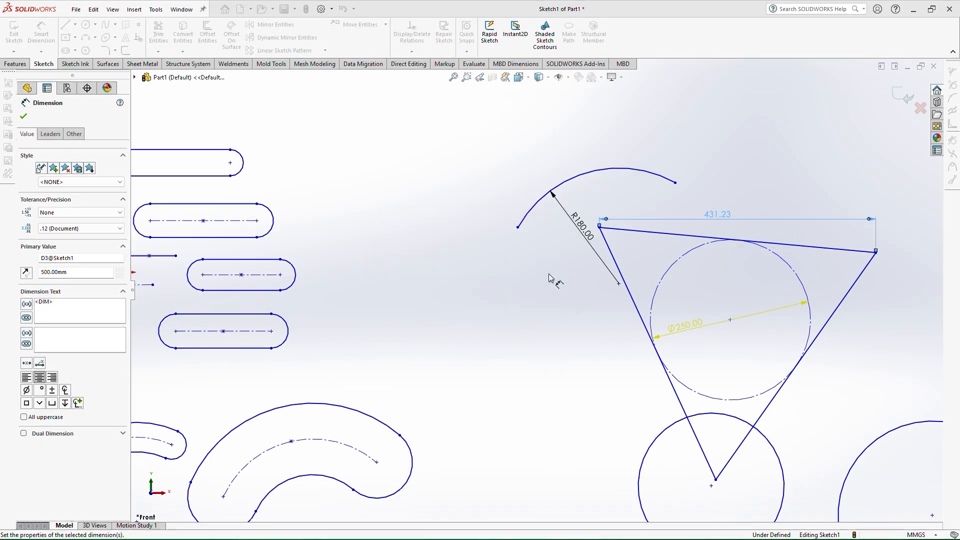
click(22, 116)
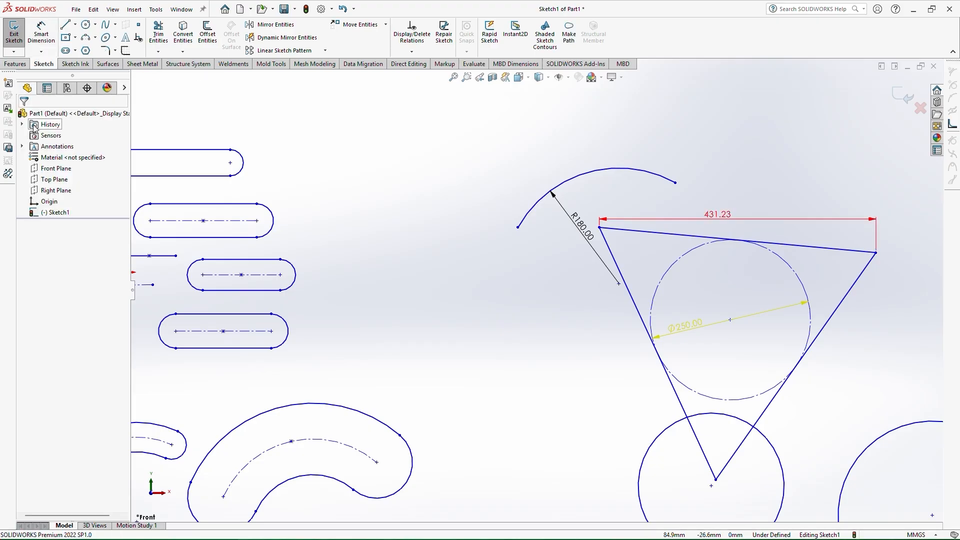
Sketch a six-sided polygon with an inscribed circle of about 274 mm diameter left of the 3-point arc
click(85, 51)
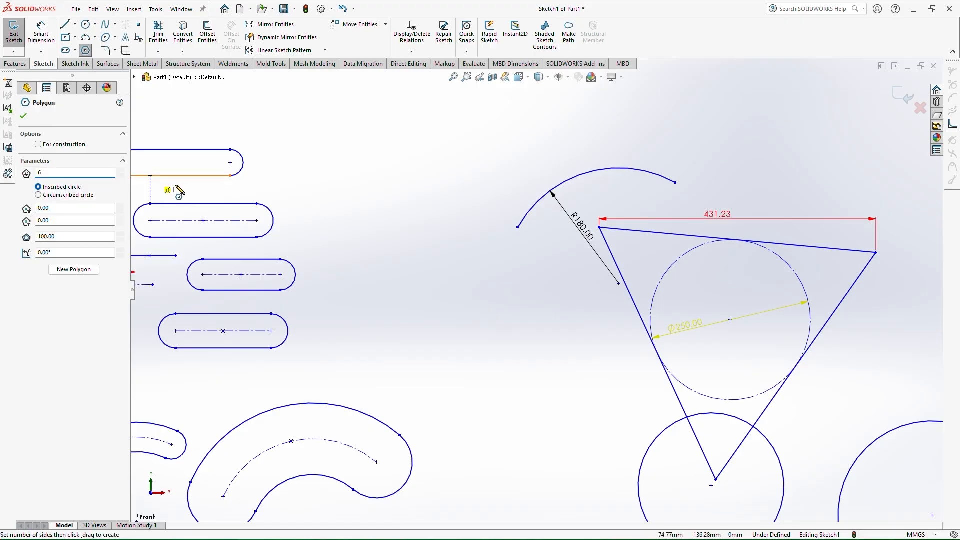
mouse_move(392, 217)
mouse_down()
mouse_move(443, 161)
mouse_move(469, 150)
mouse_up()
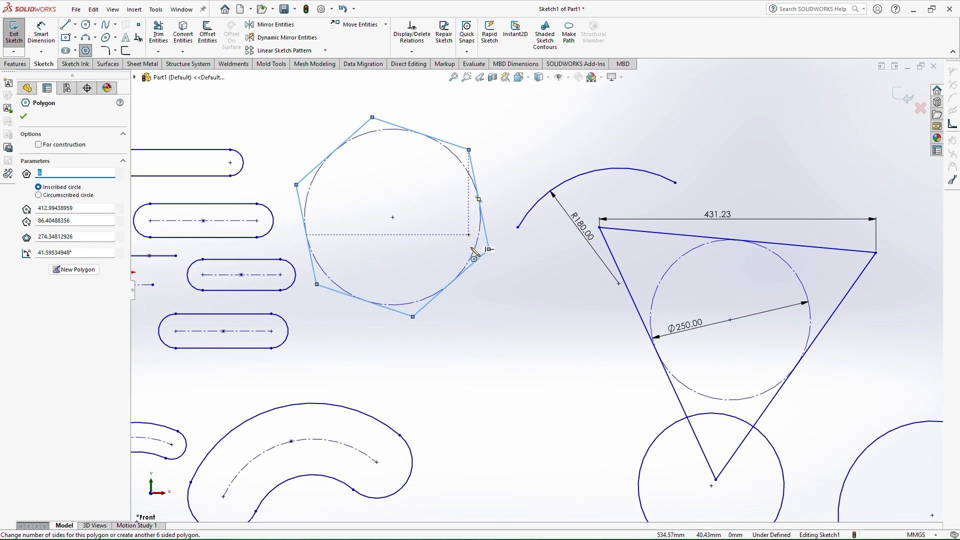
Sketch a wavy spline through seven points across the empty area below the existing entities
scroll(508, 271, up, 10)
scroll(539, 433, down, 6)
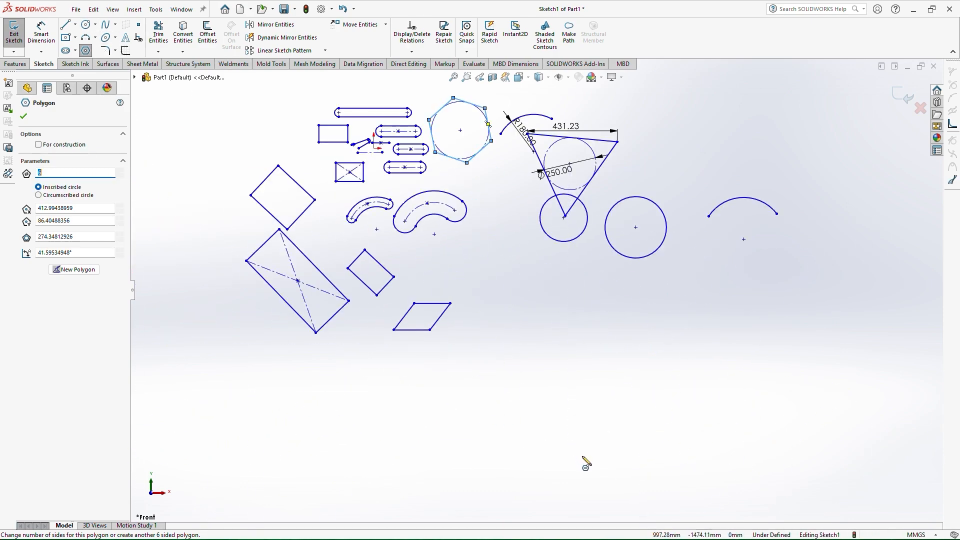
click(103, 26)
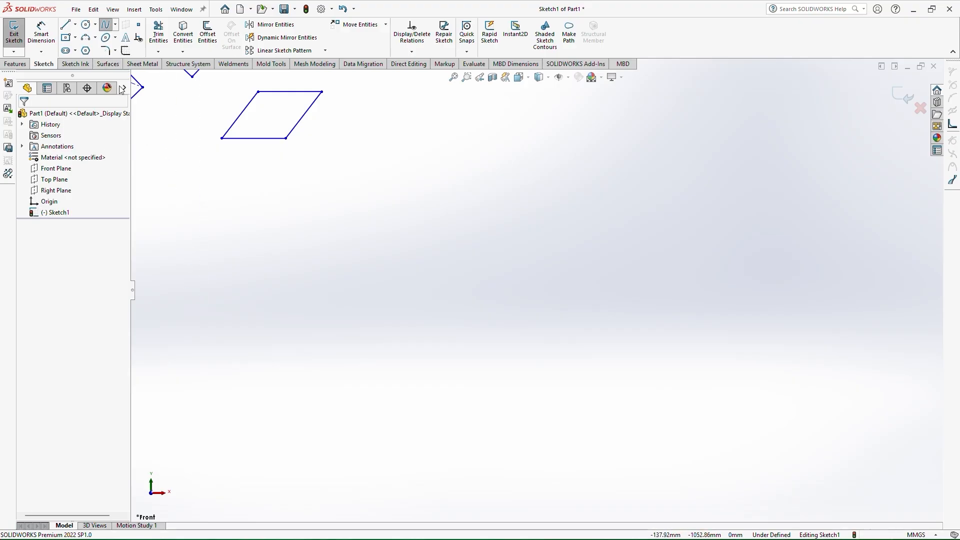
click(388, 326)
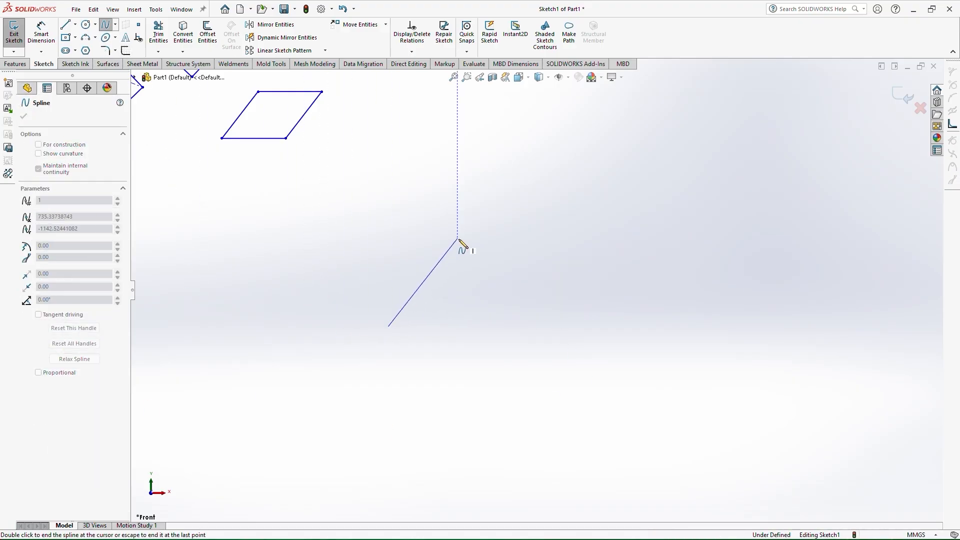
click(457, 239)
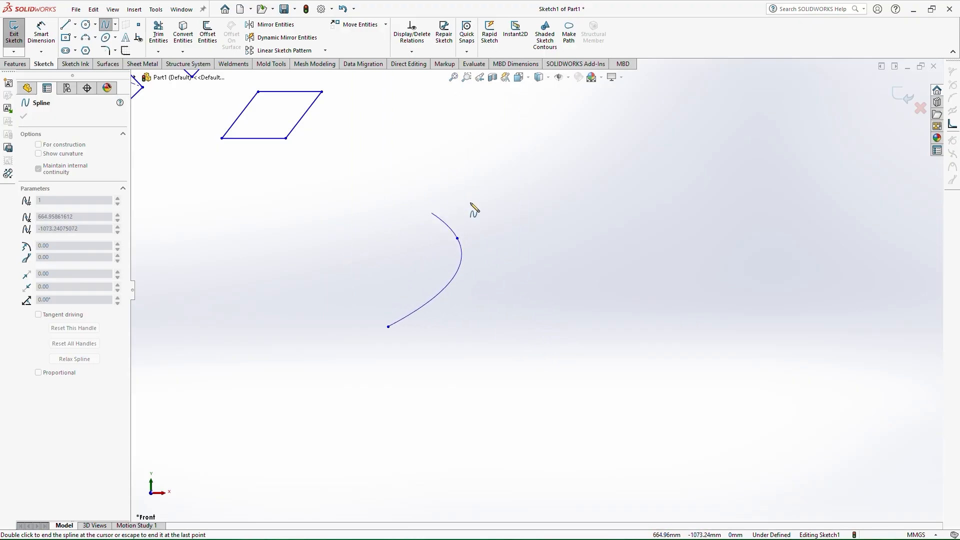
click(562, 315)
click(649, 241)
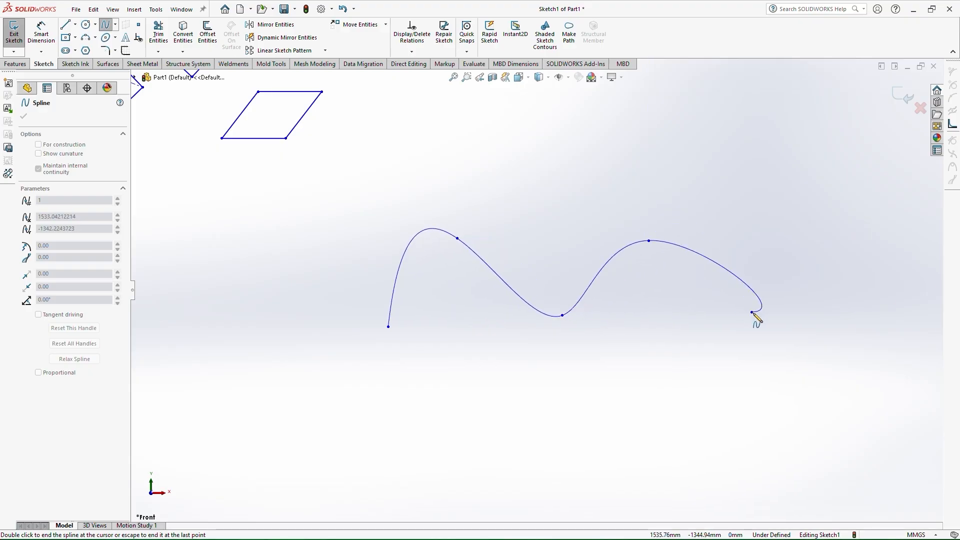
click(752, 312)
click(844, 233)
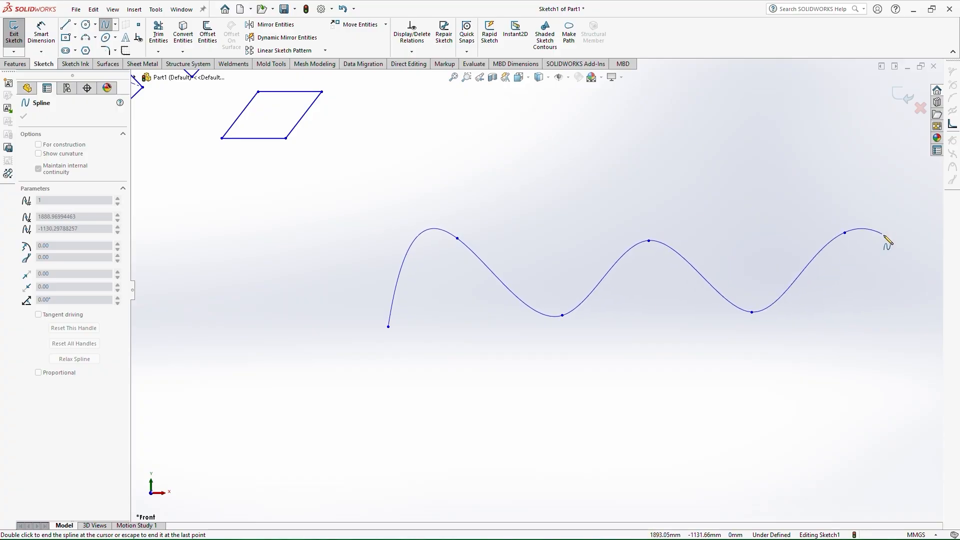
click(935, 296)
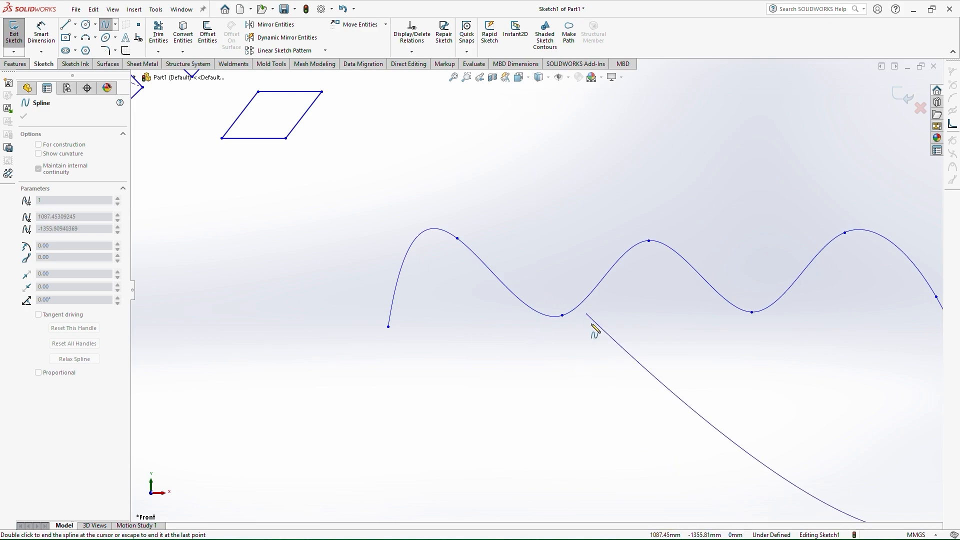
key(Escape)
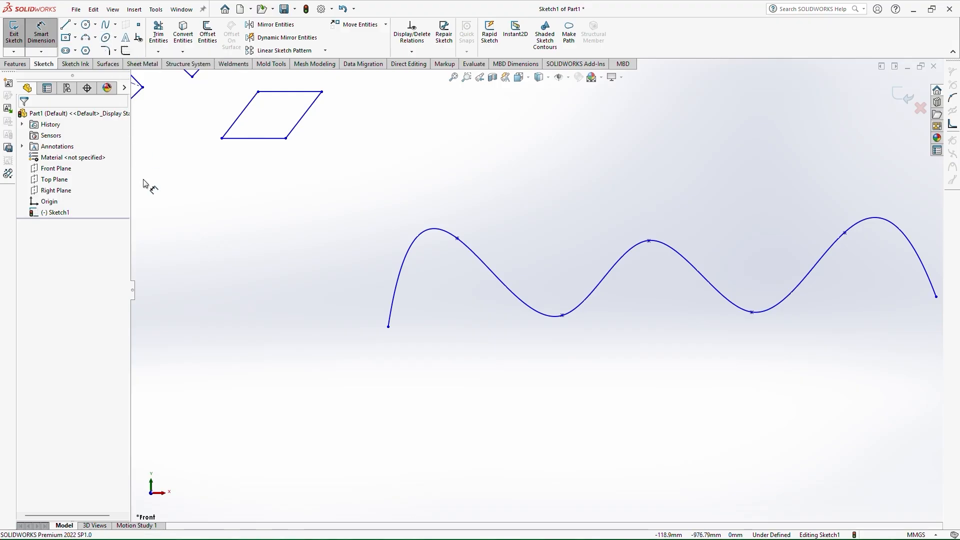
Sketch two tilted ellipses, one below the spline's start and one to the left of it
click(105, 37)
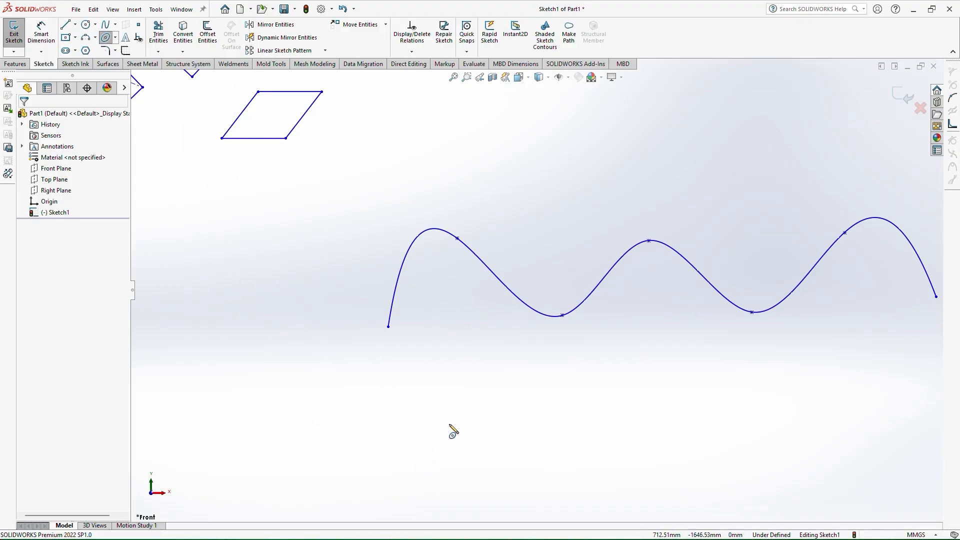
click(449, 424)
click(500, 317)
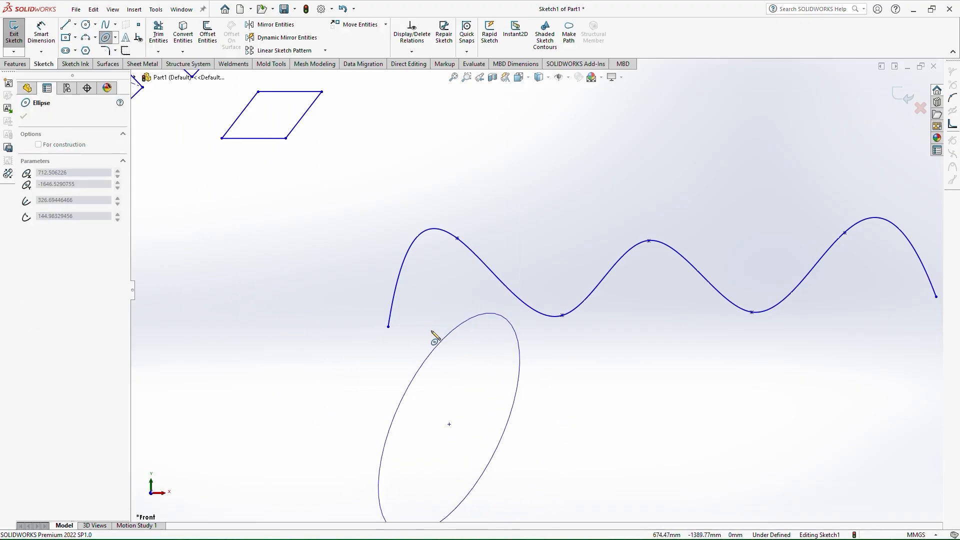
click(436, 334)
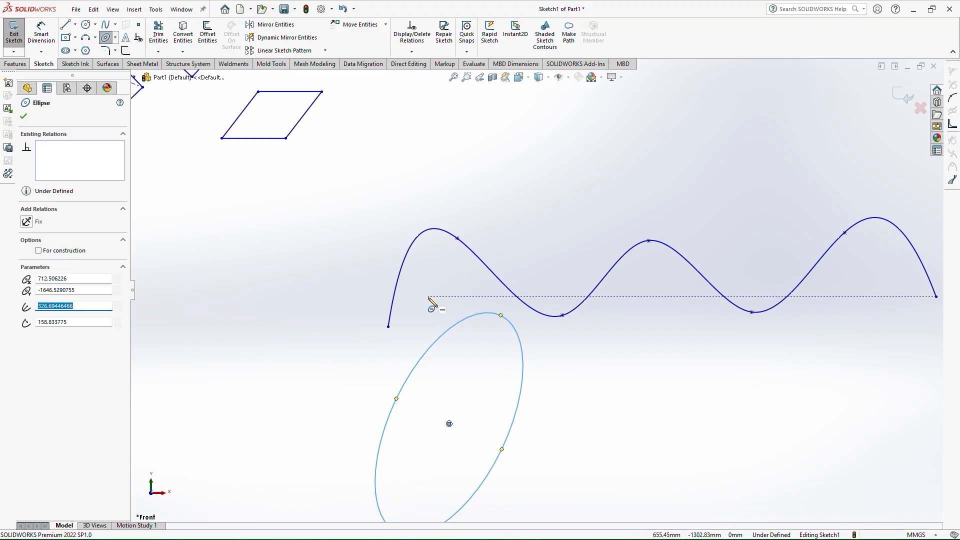
click(258, 349)
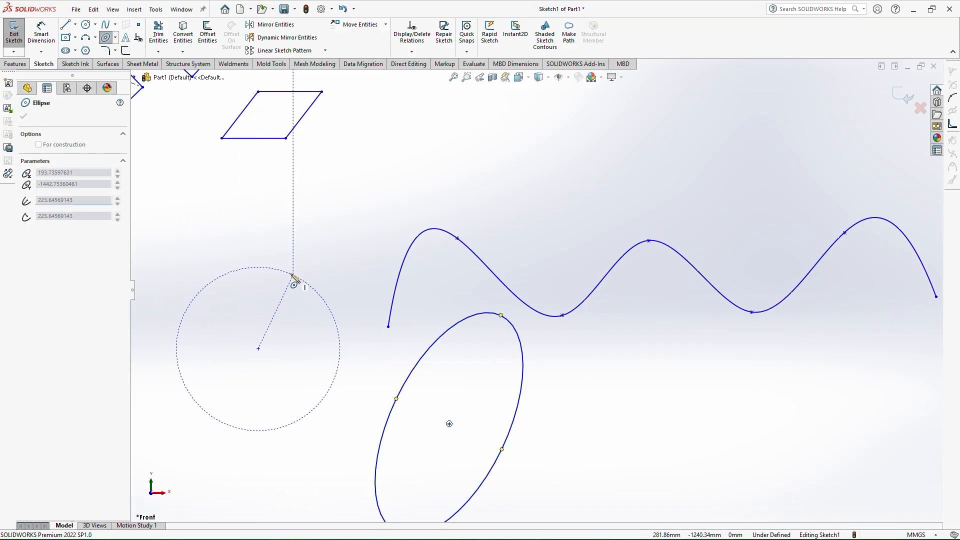
click(311, 233)
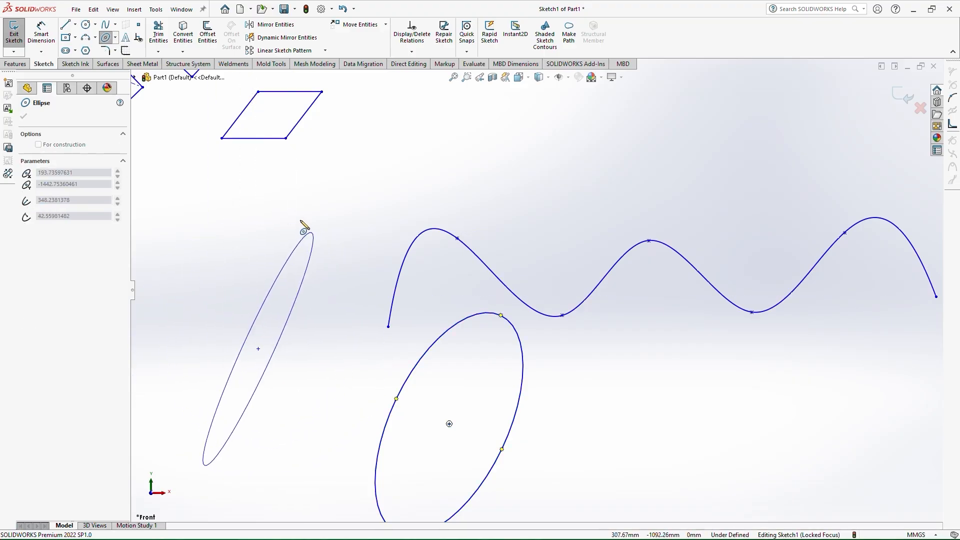
click(269, 204)
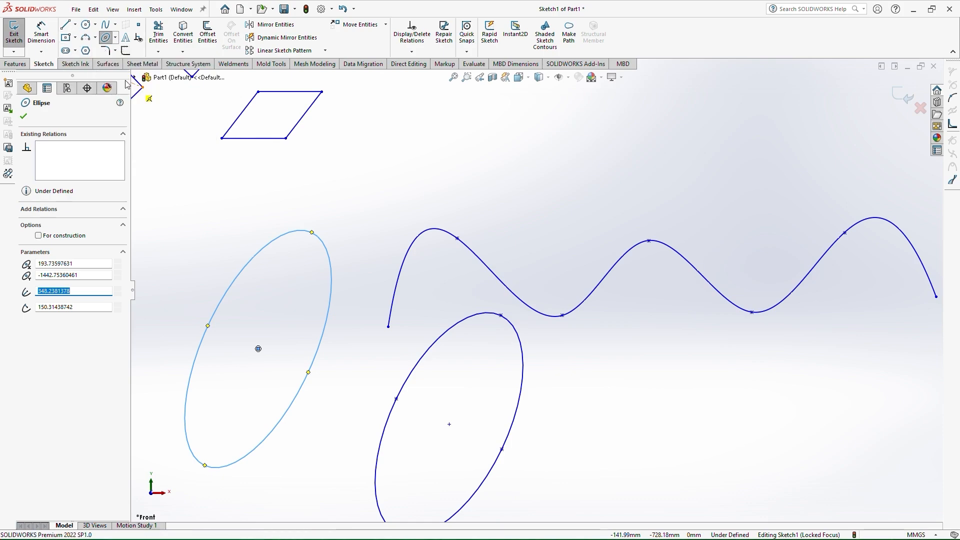
scroll(437, 299, up, 8)
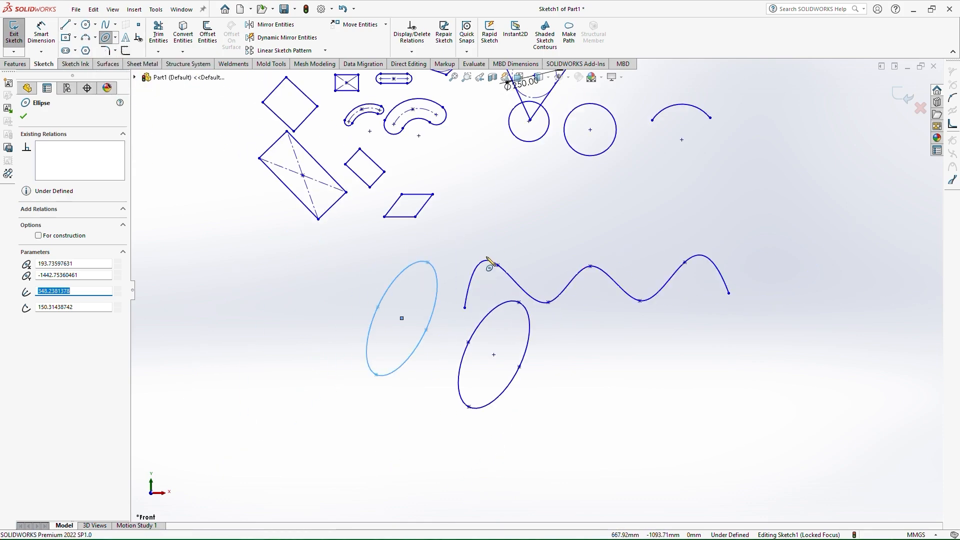
scroll(532, 414, up, 4)
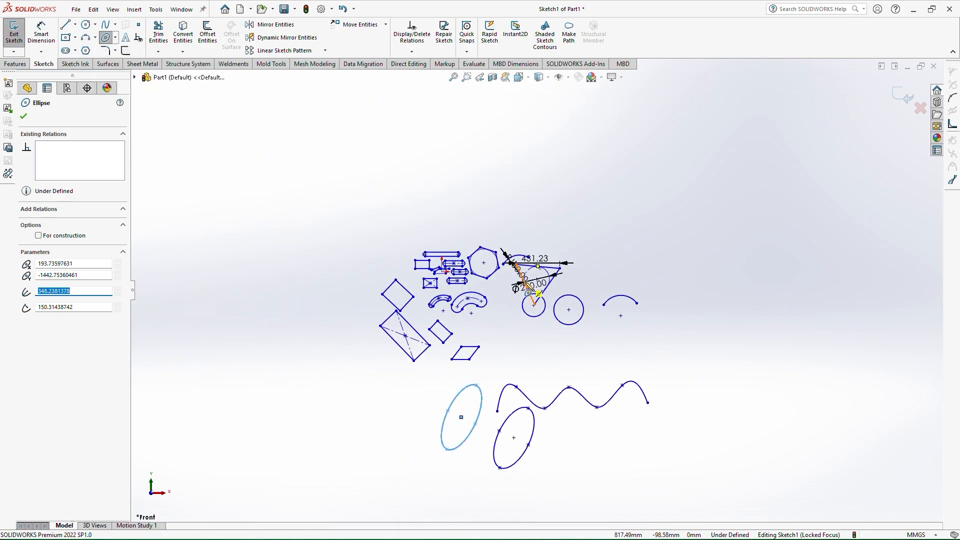
scroll(528, 342, down, 4)
scroll(533, 350, up, 2)
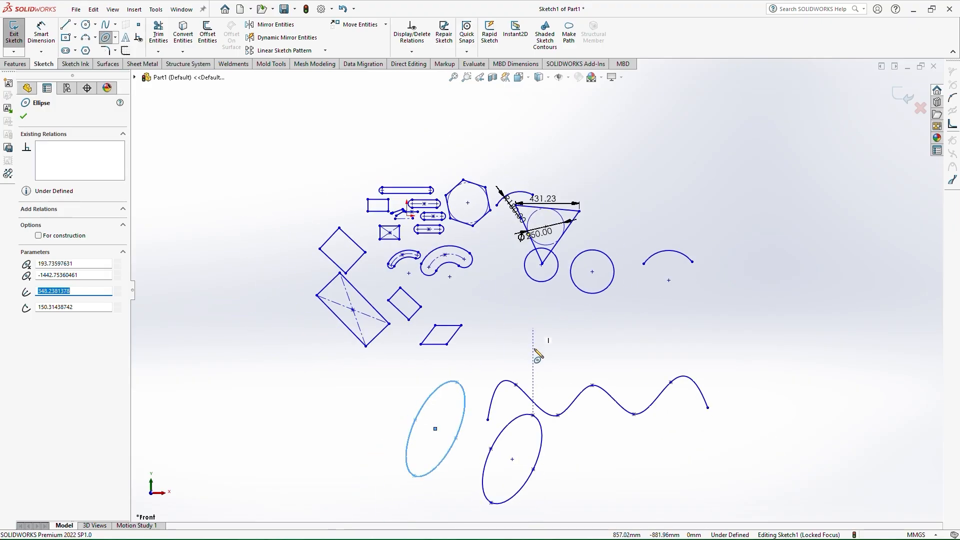
scroll(556, 409, down, 1)
scroll(557, 407, down, 2)
scroll(523, 216, up, 4)
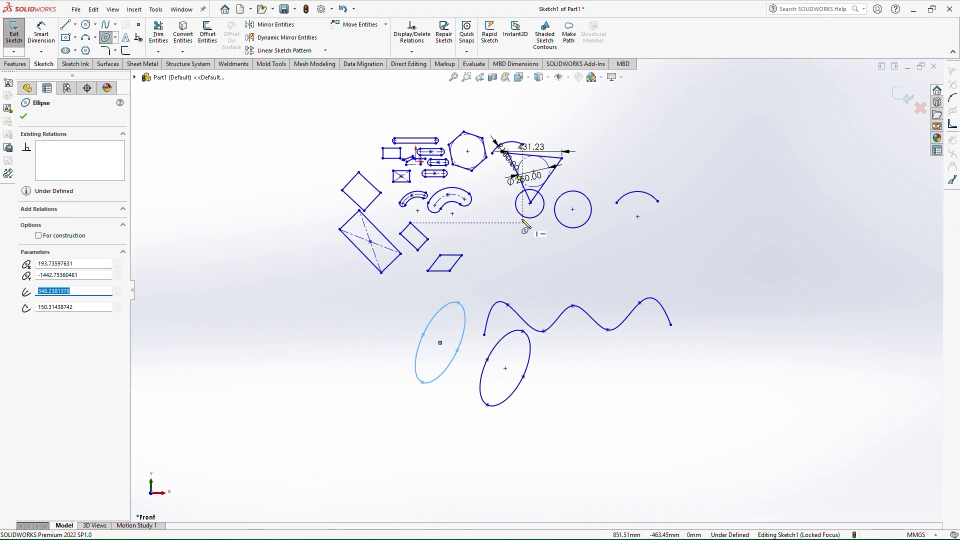
Select all the sketch entities and delete them to clear the sketch
scroll(503, 217, down, 3)
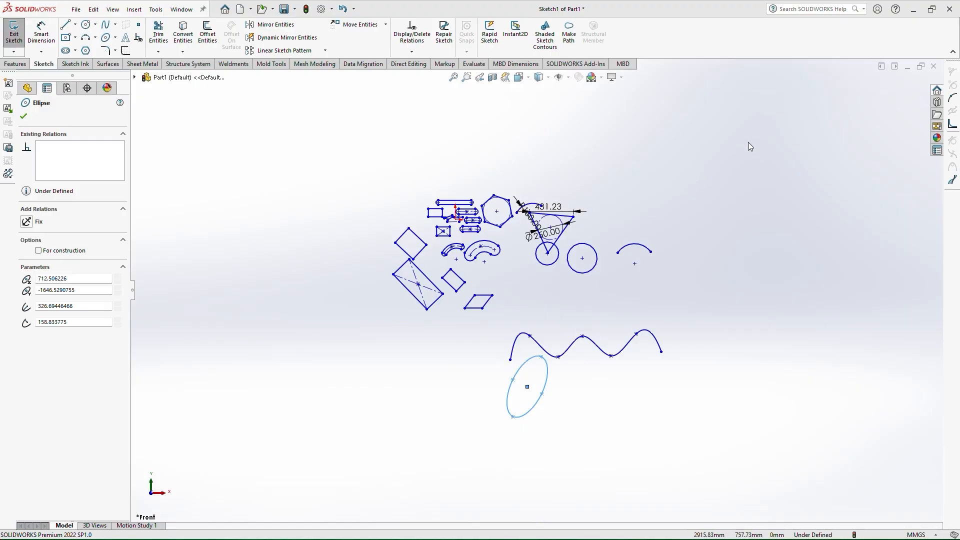
mouse_move(748, 142)
mouse_down()
mouse_move(433, 208)
mouse_move(325, 470)
mouse_move(331, 477)
mouse_up()
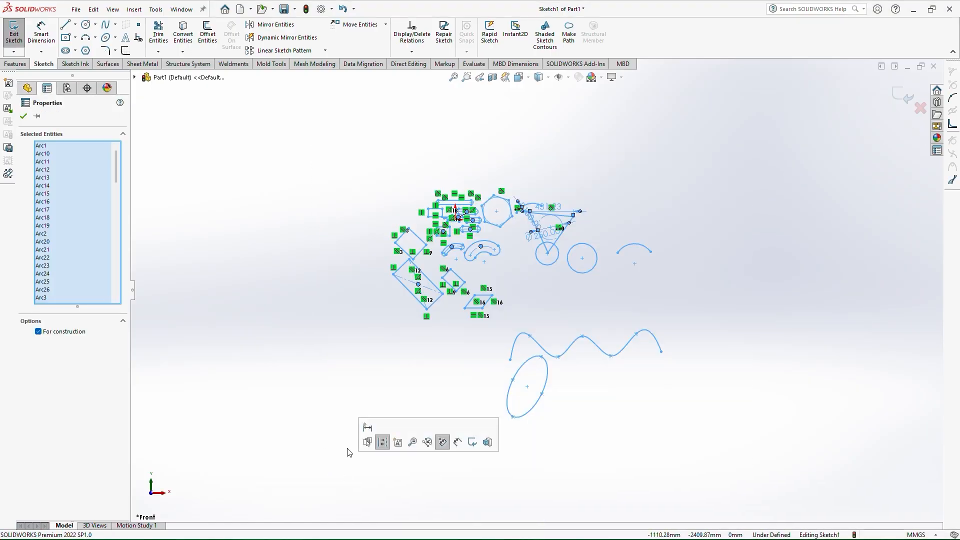
key(Escape)
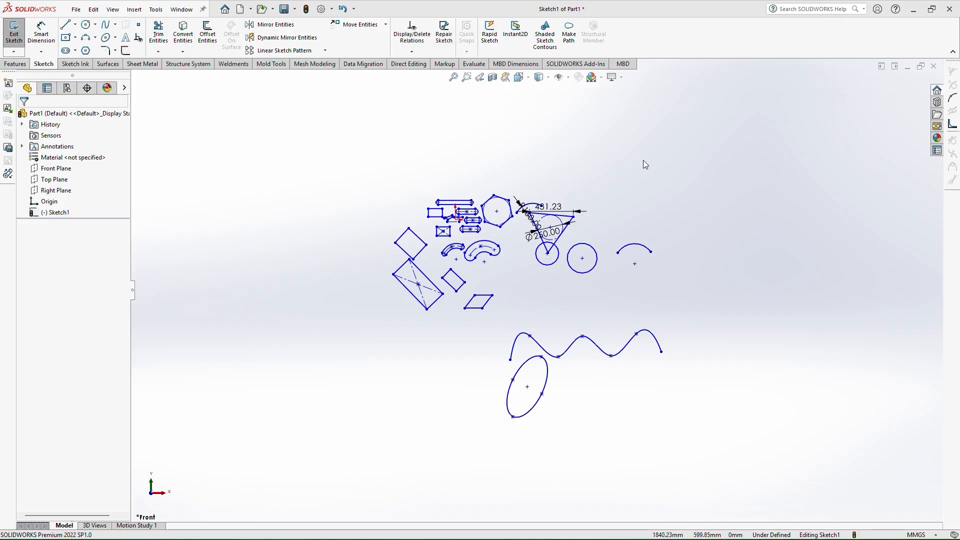
mouse_move(731, 129)
mouse_down()
mouse_move(413, 247)
mouse_move(345, 481)
mouse_up()
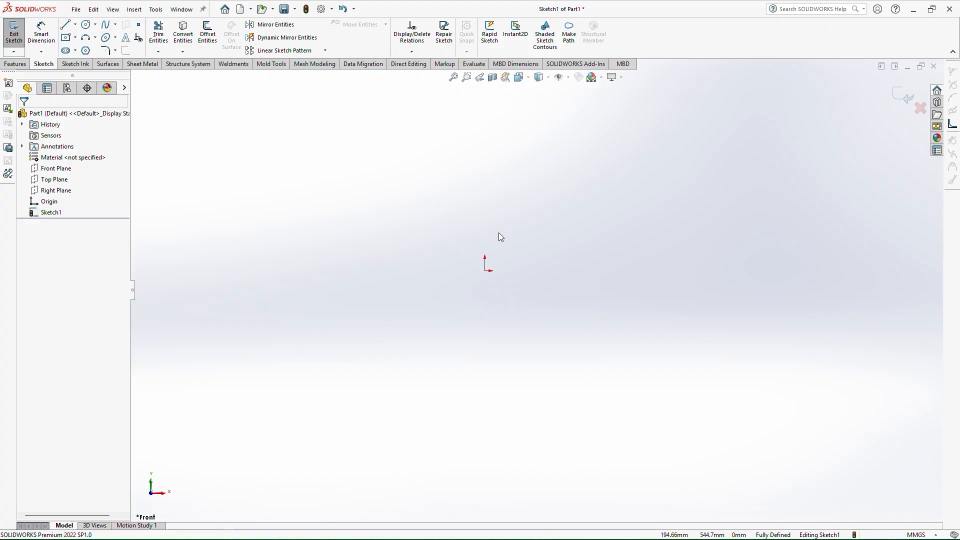
Open the system options and review the View settings before closing the dialog
scroll(493, 237, down, 6)
scroll(475, 321, up, 5)
scroll(472, 316, down, 3)
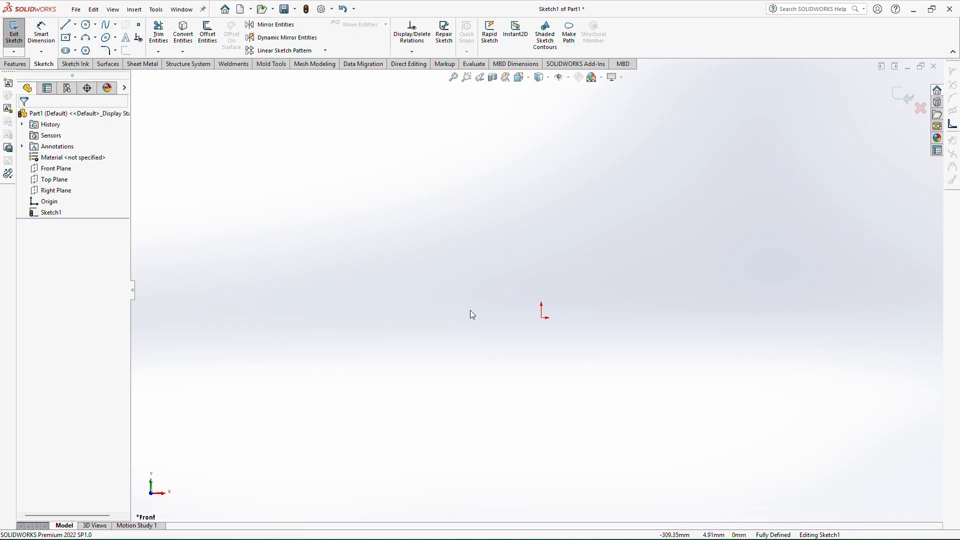
click(331, 9)
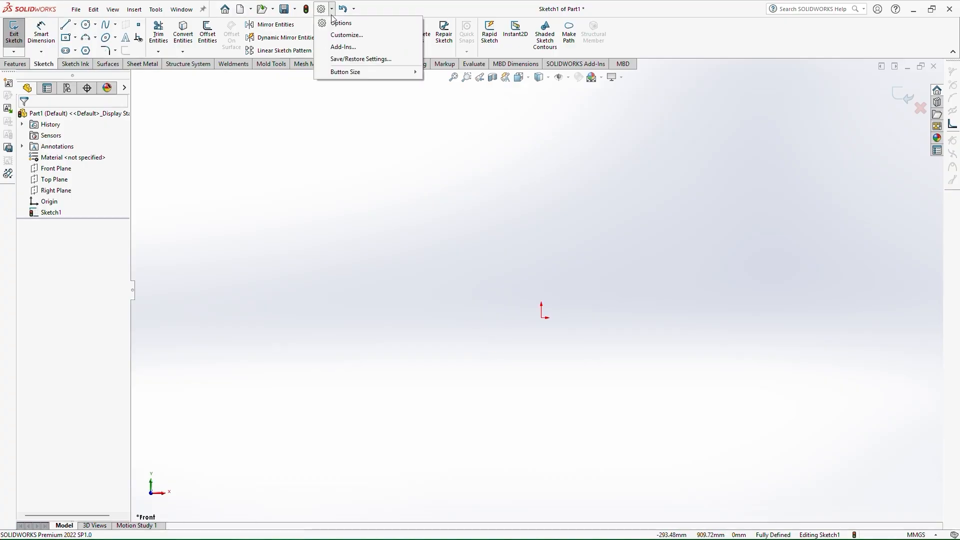
click(342, 24)
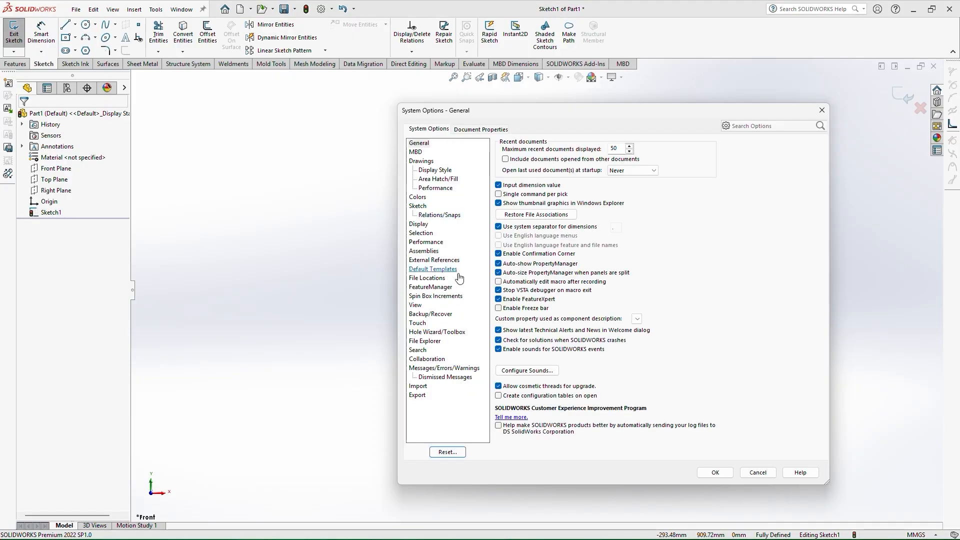
click(415, 305)
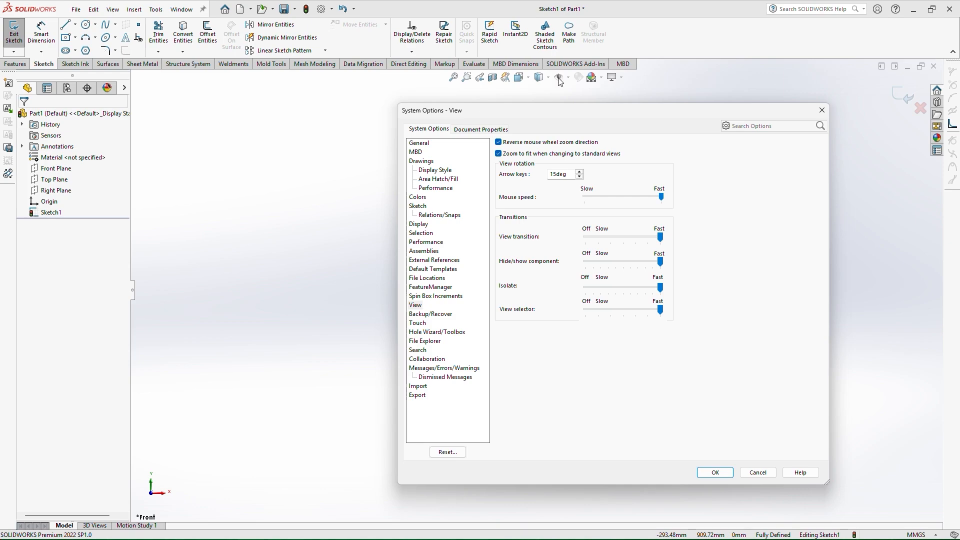
click(822, 110)
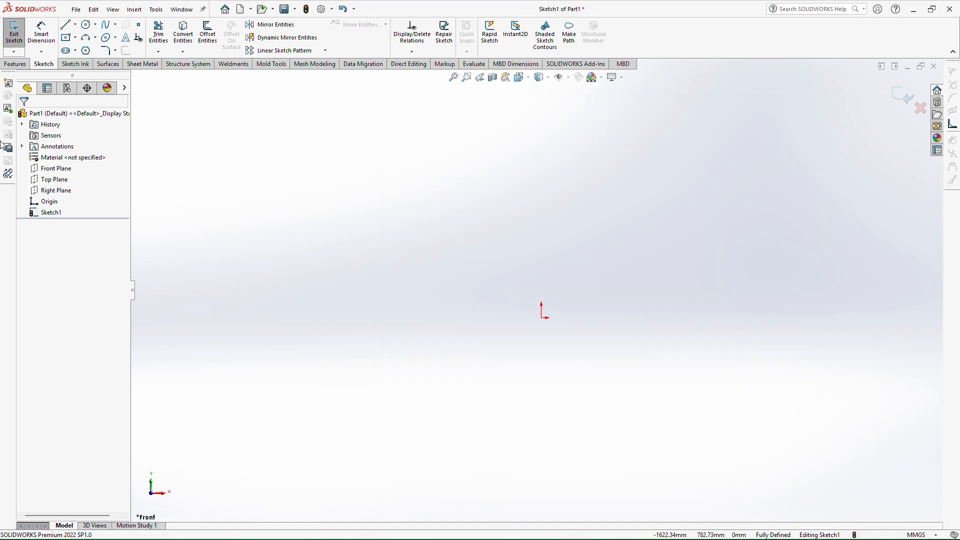
Sketch a horizontal line about 1045 mm long, then undo it
click(65, 25)
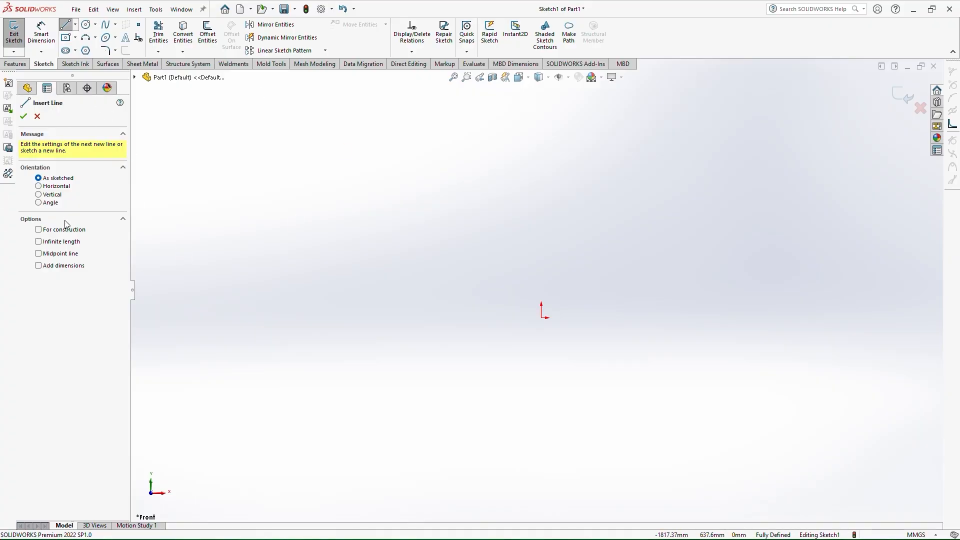
click(251, 221)
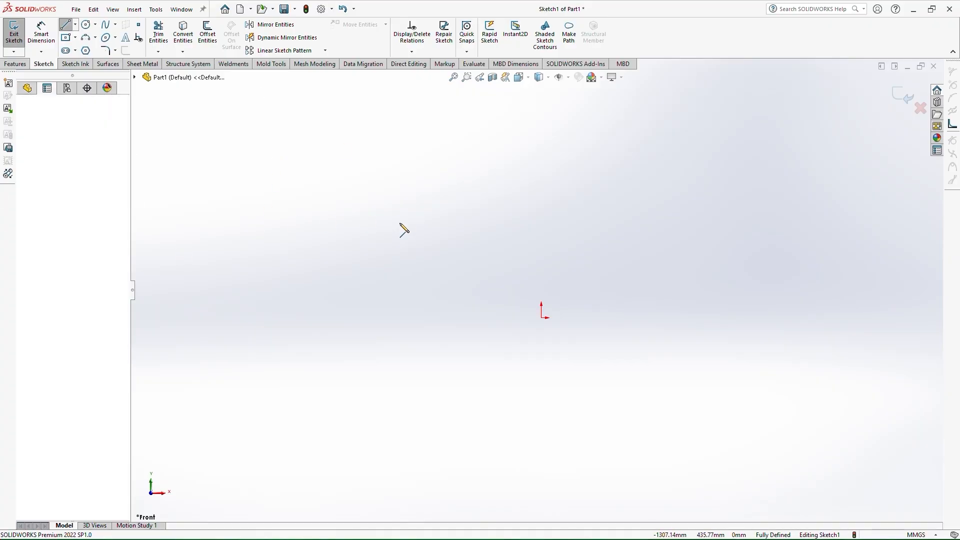
click(482, 220)
right_drag(325, 298, 334, 150)
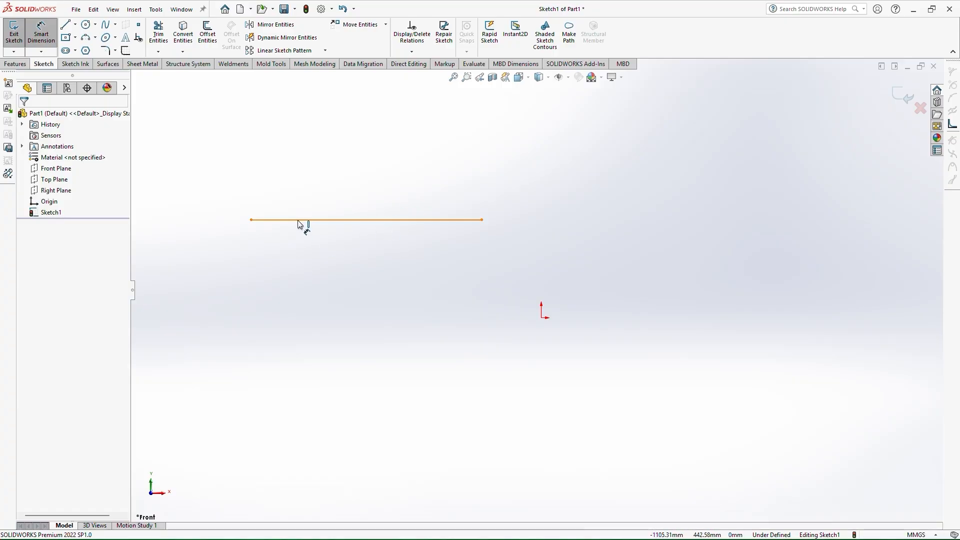
key(ctrl+z)
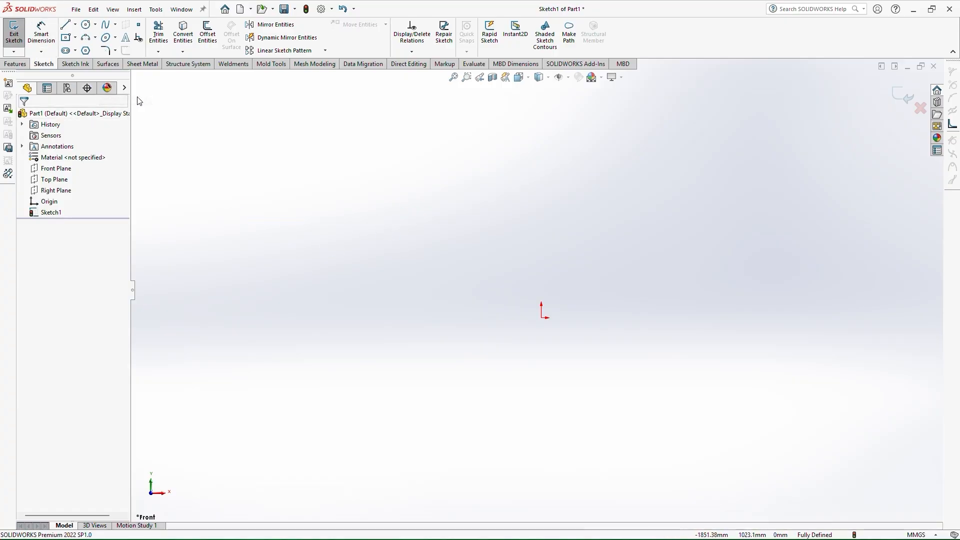
Sketch a horizontal line about 1109 mm long above and left of the origin
click(65, 25)
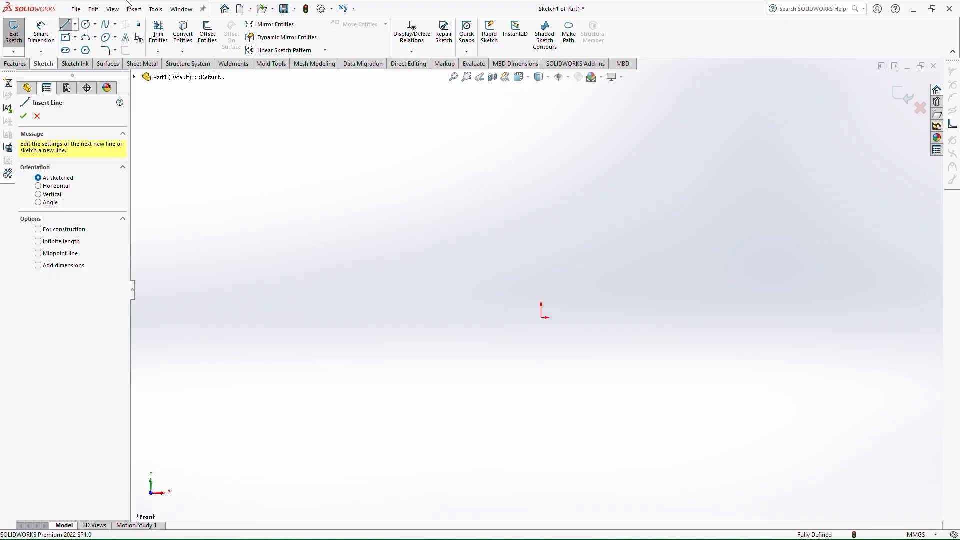
key(Escape)
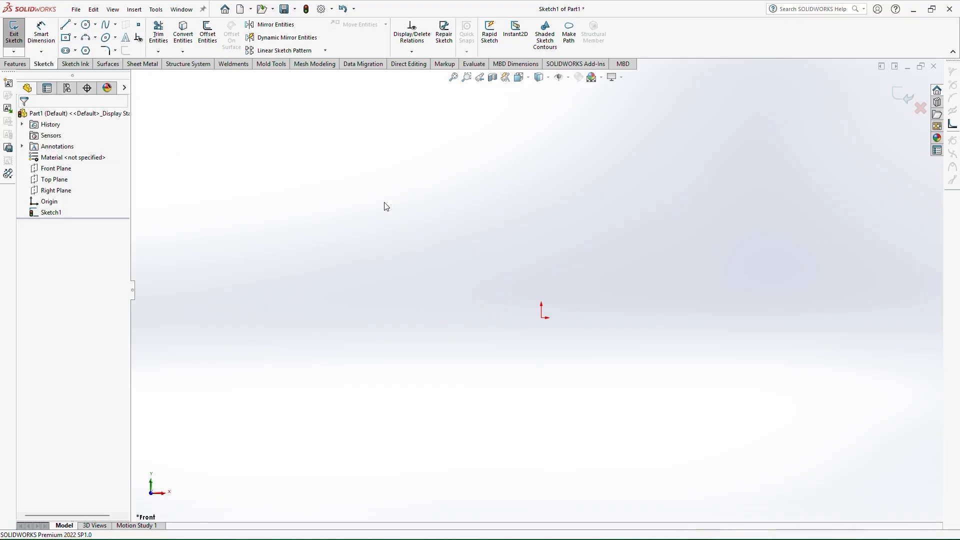
right_drag(482, 199, 431, 183)
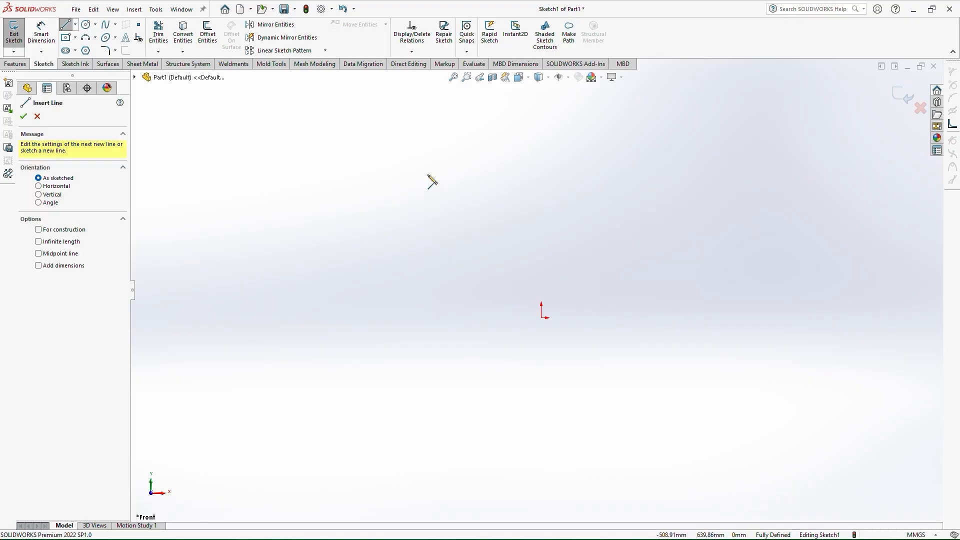
click(245, 232)
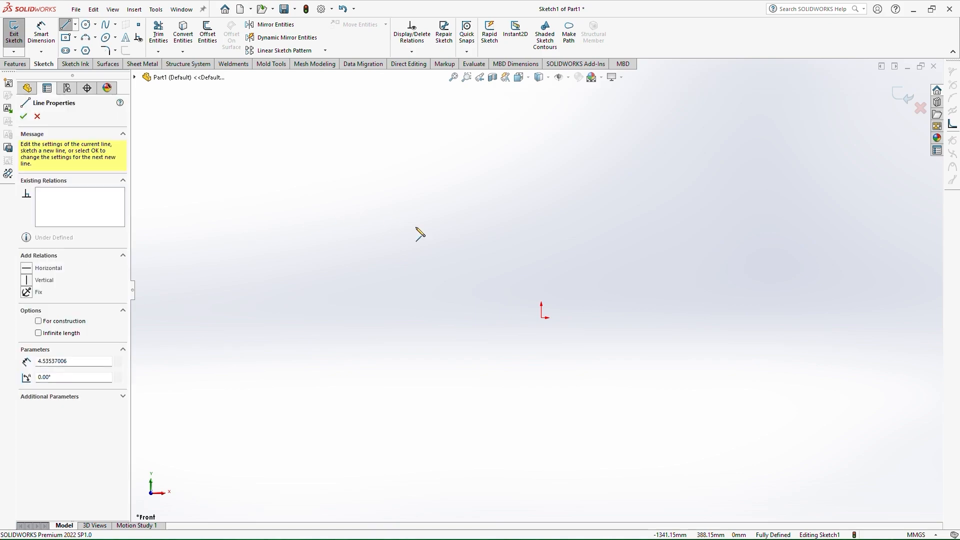
click(489, 233)
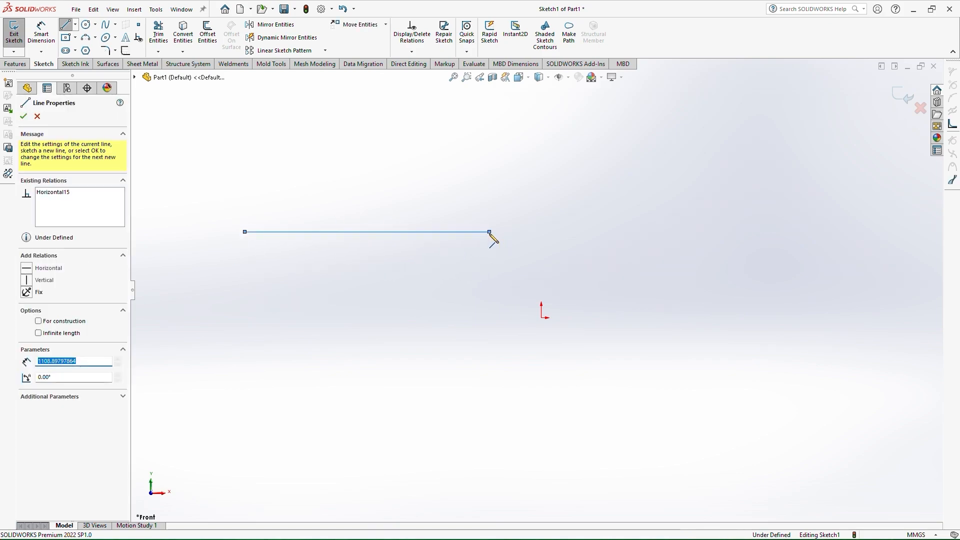
Dimension the horizontal line's length as 100 mm with Smart Dimension
right_drag(454, 230, 462, 136)
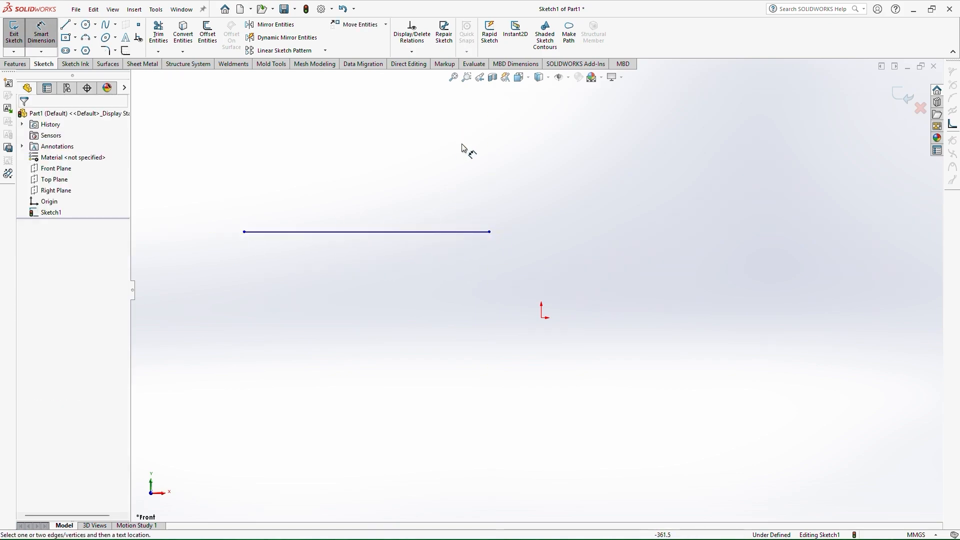
key(Escape)
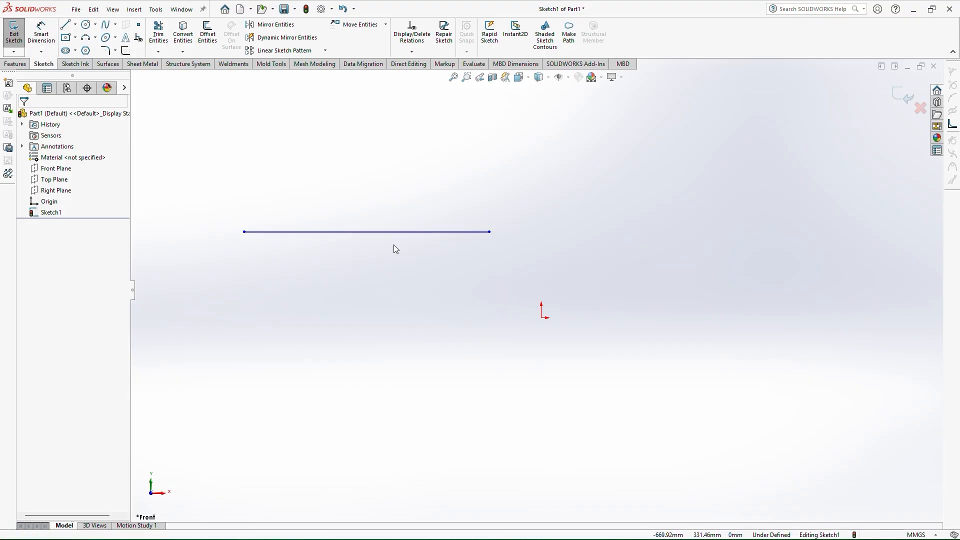
right_drag(394, 249, 386, 231)
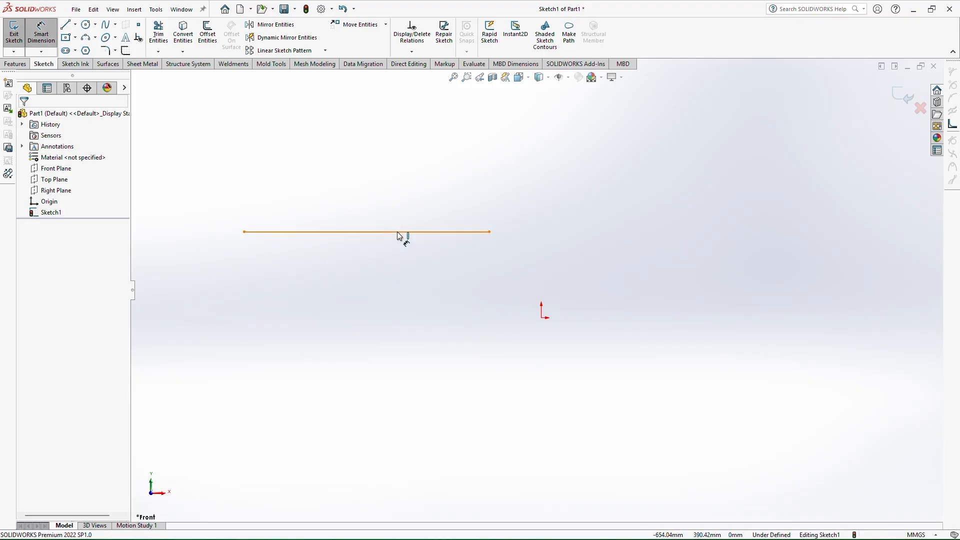
click(399, 232)
click(381, 198)
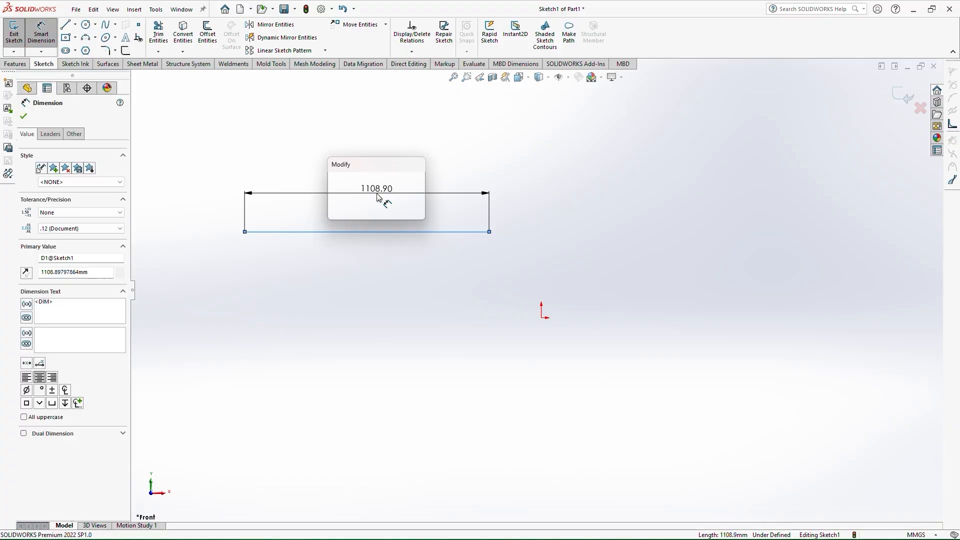
text(100)
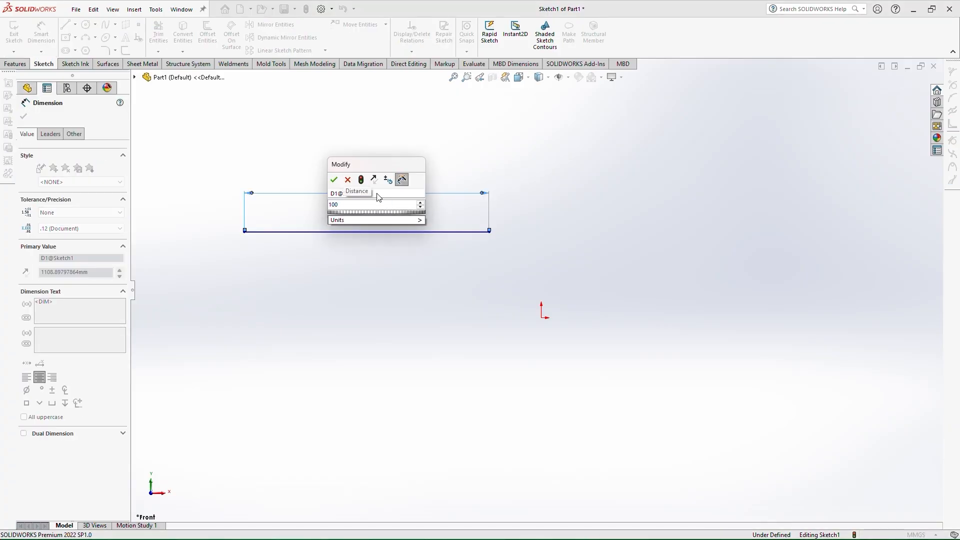
key(Return)
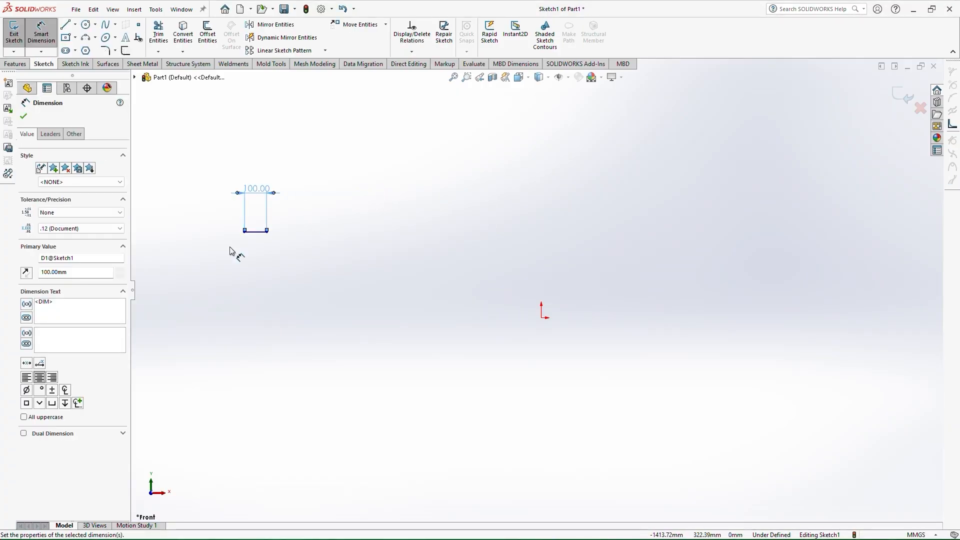
Sketch a center rectangle about 320 by 236 mm to the right of the line
scroll(285, 205, down, 6)
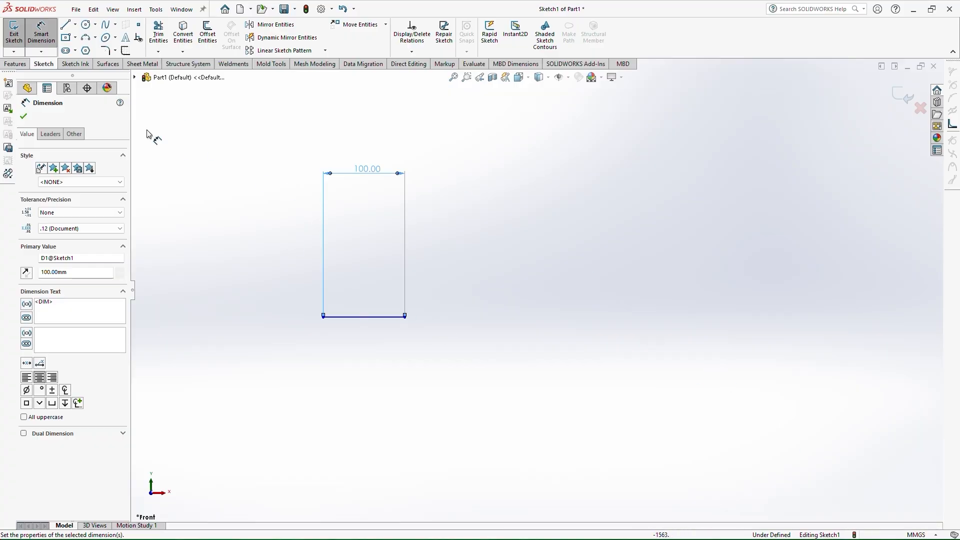
scroll(176, 141, up, 1)
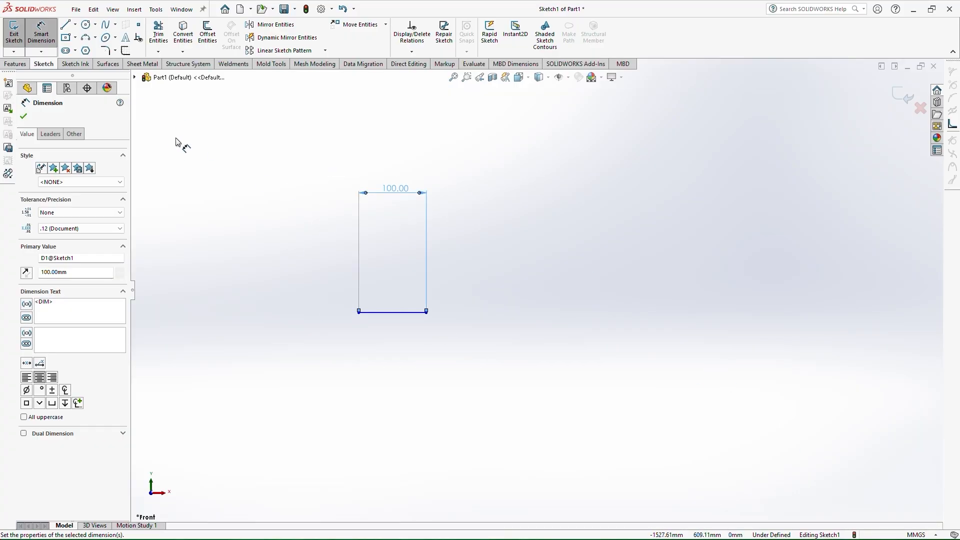
click(66, 37)
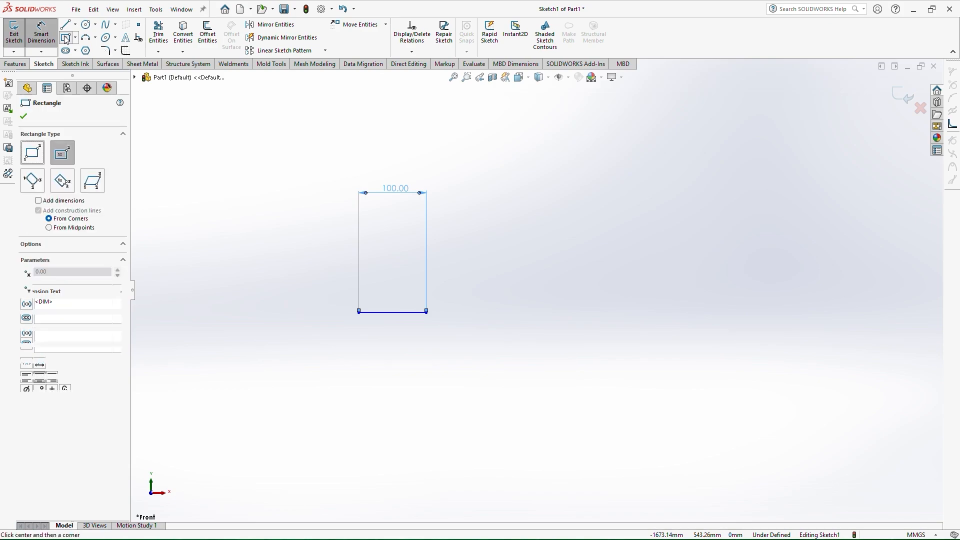
click(545, 365)
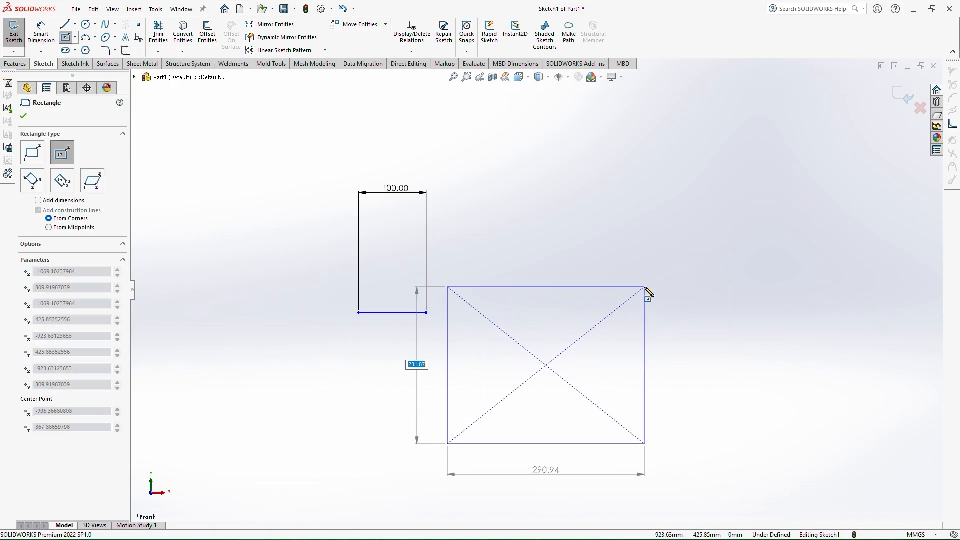
click(654, 286)
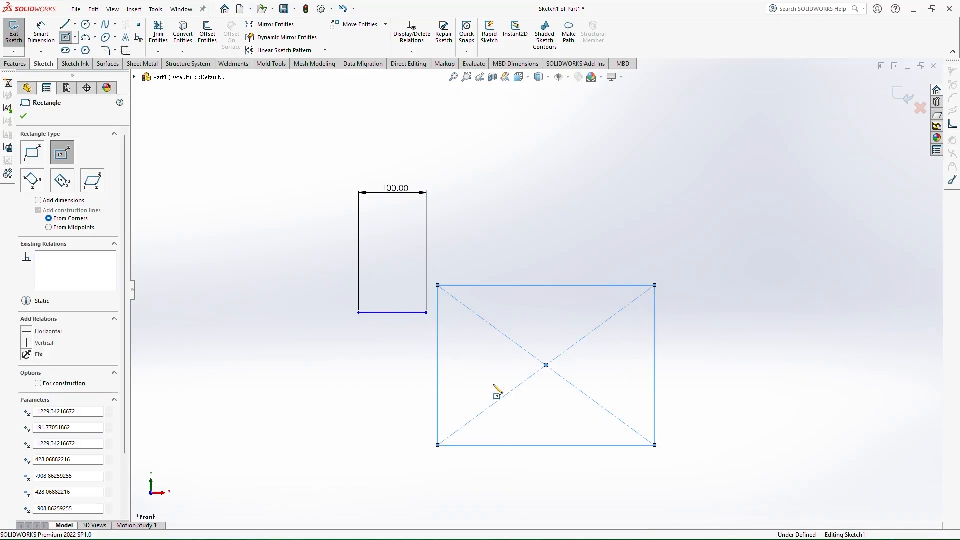
Dimension the rectangle's top edge and right edge as 200 mm each
right_drag(493, 385, 553, 304)
click(544, 275)
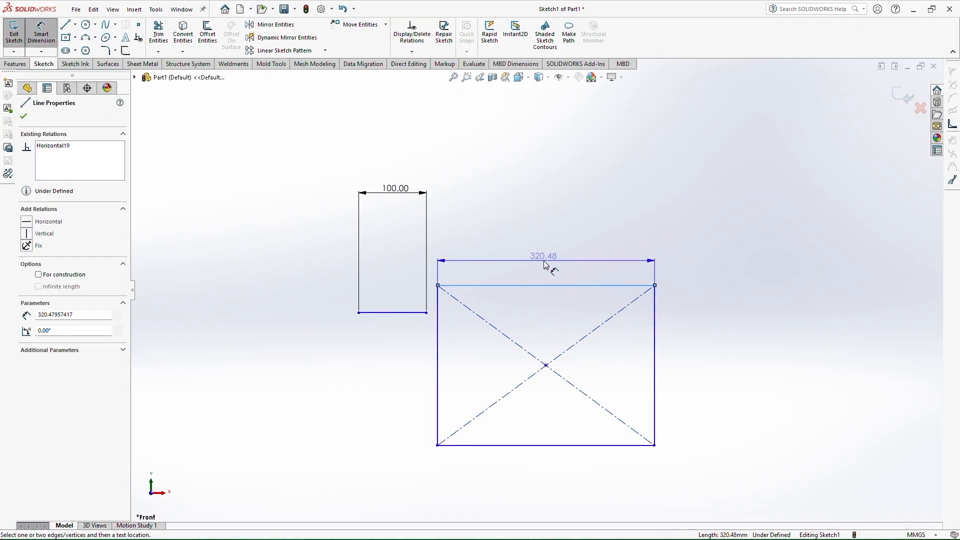
click(544, 265)
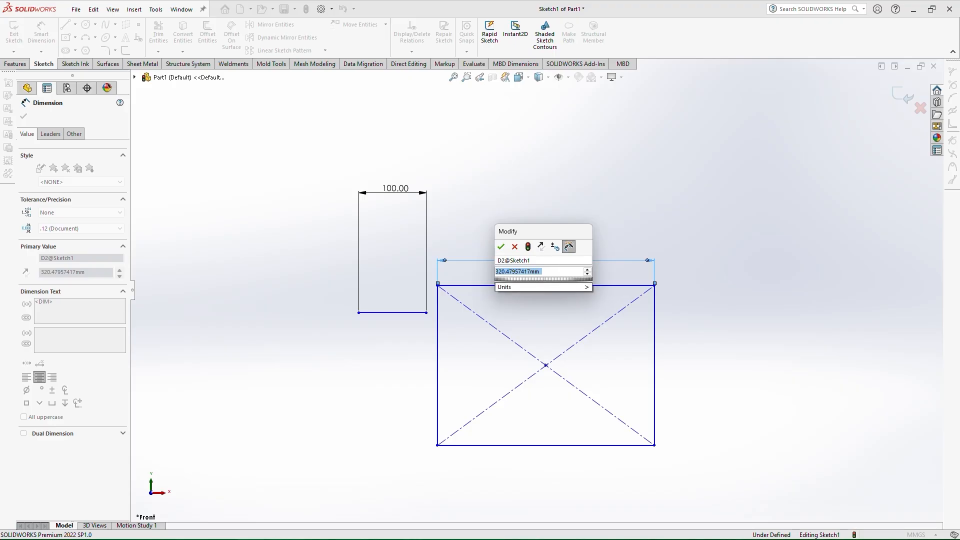
text(200)
key(Return)
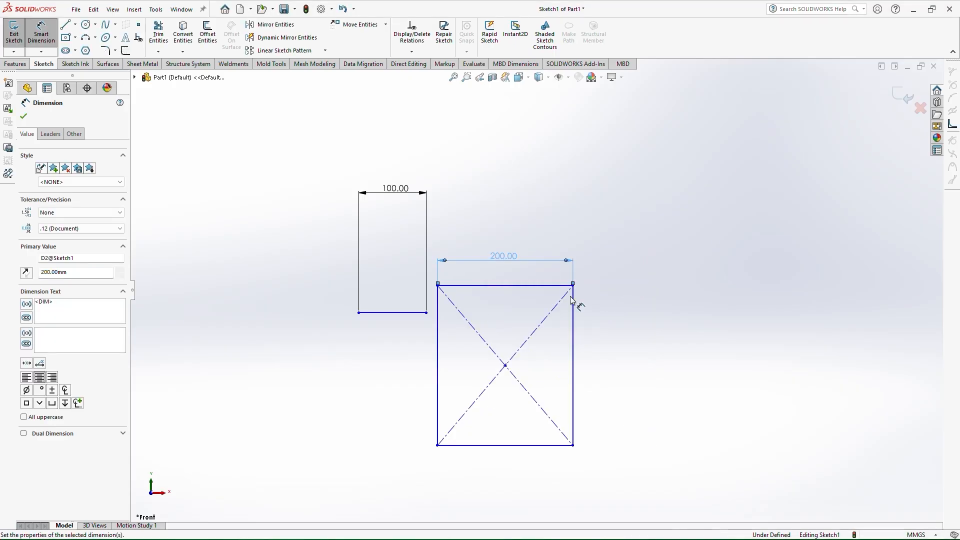
click(574, 344)
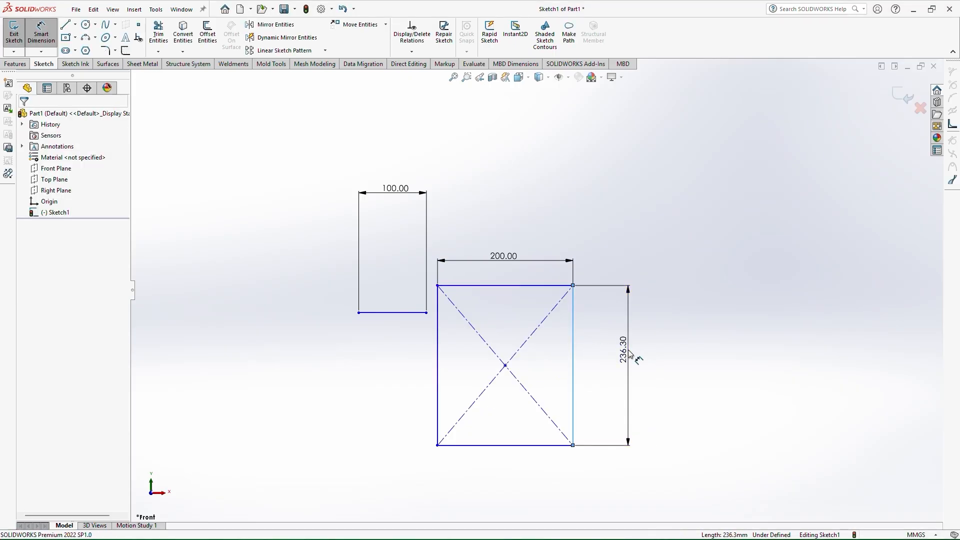
click(629, 353)
text(200)
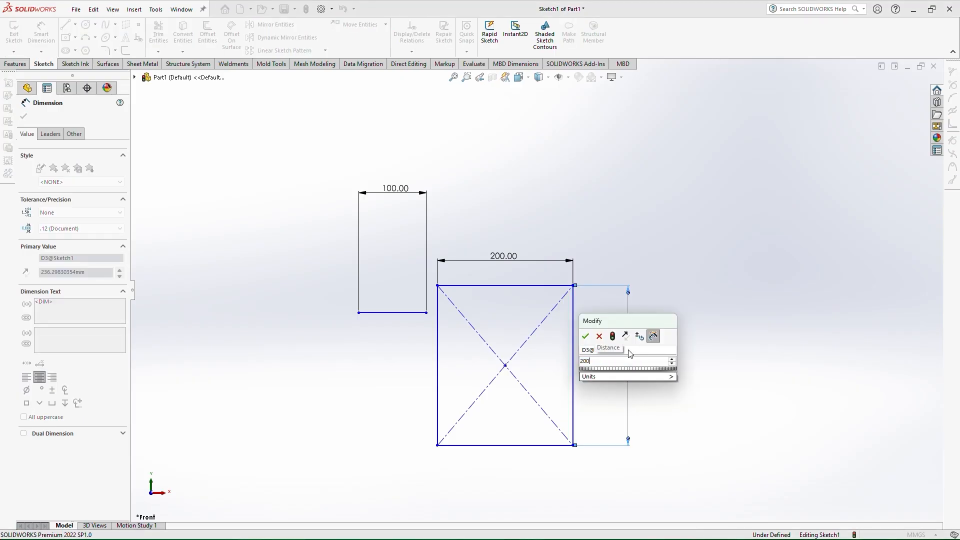
key(Return)
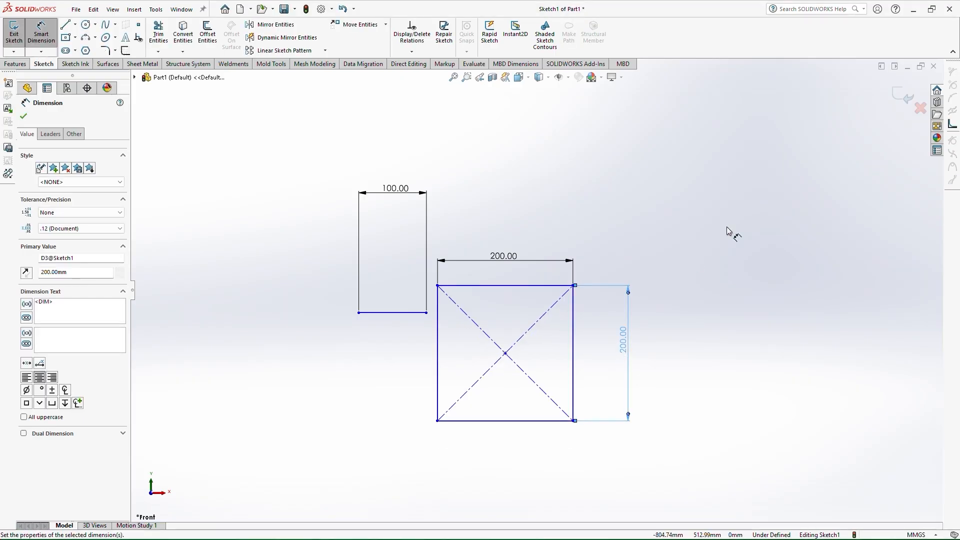
Set the rectangle's right-edge dimension to 300 mm
click(720, 205)
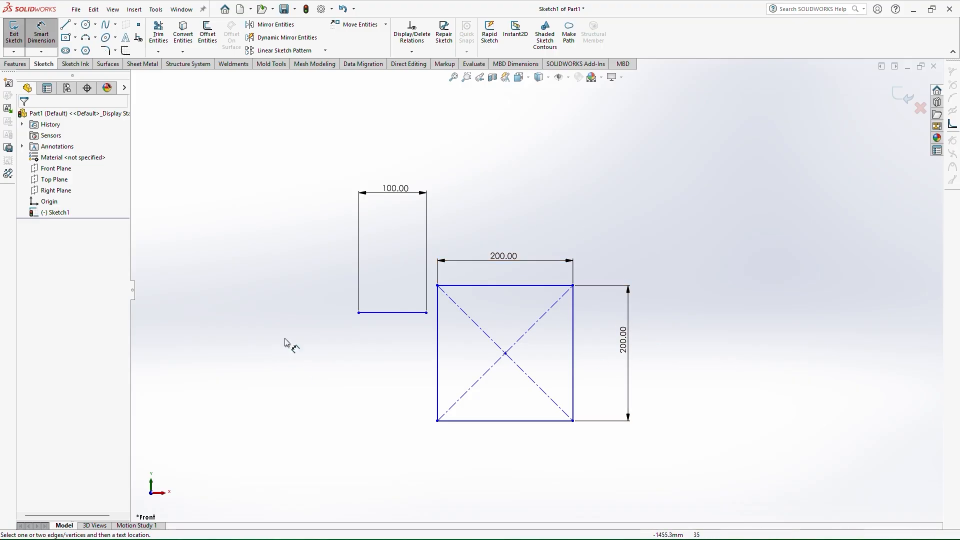
click(618, 337)
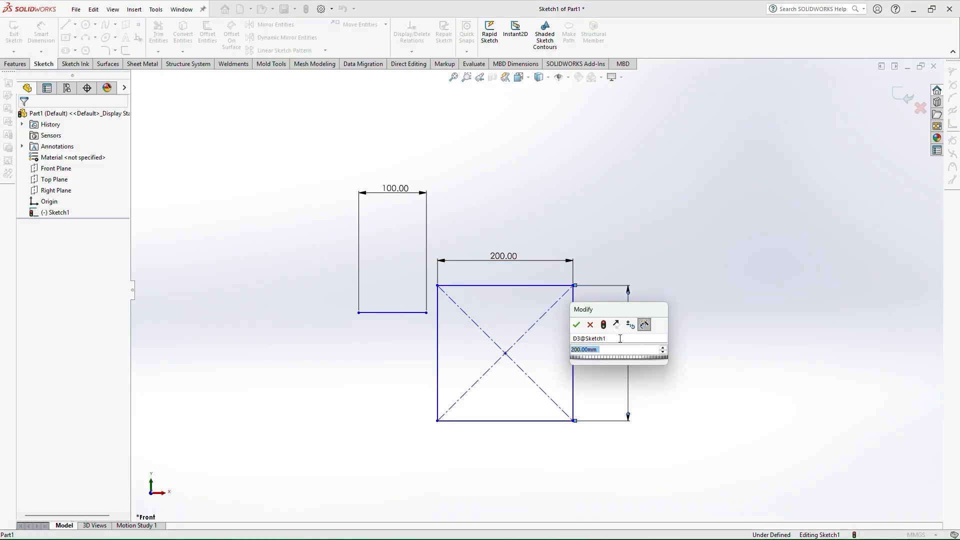
text(200)
key(Return)
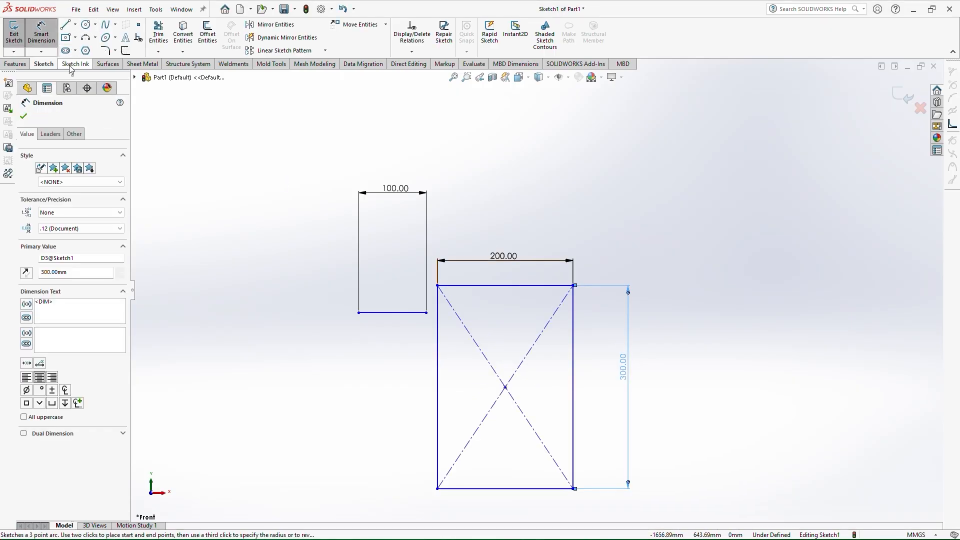
Sketch a straight slot about 473 mm long and 127 mm wide above the rectangle
click(69, 52)
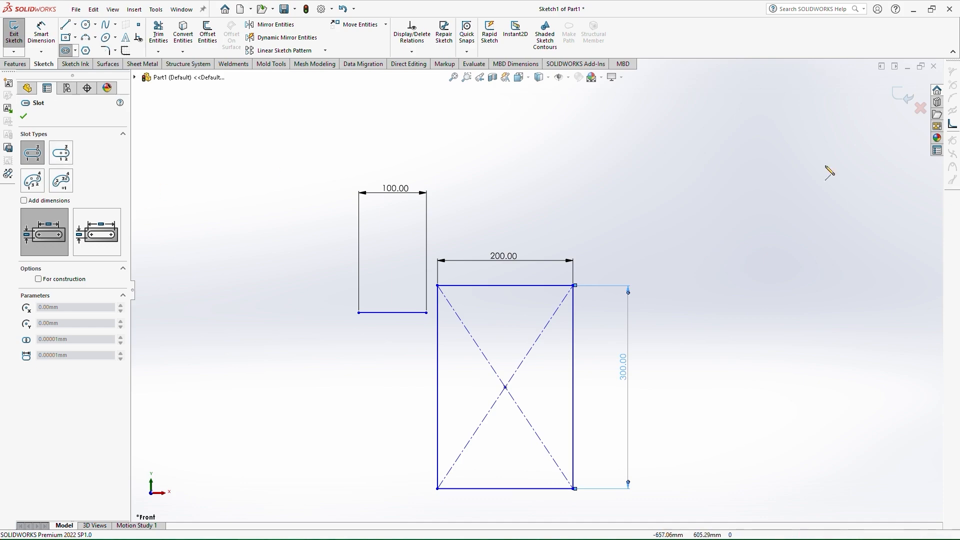
click(533, 189)
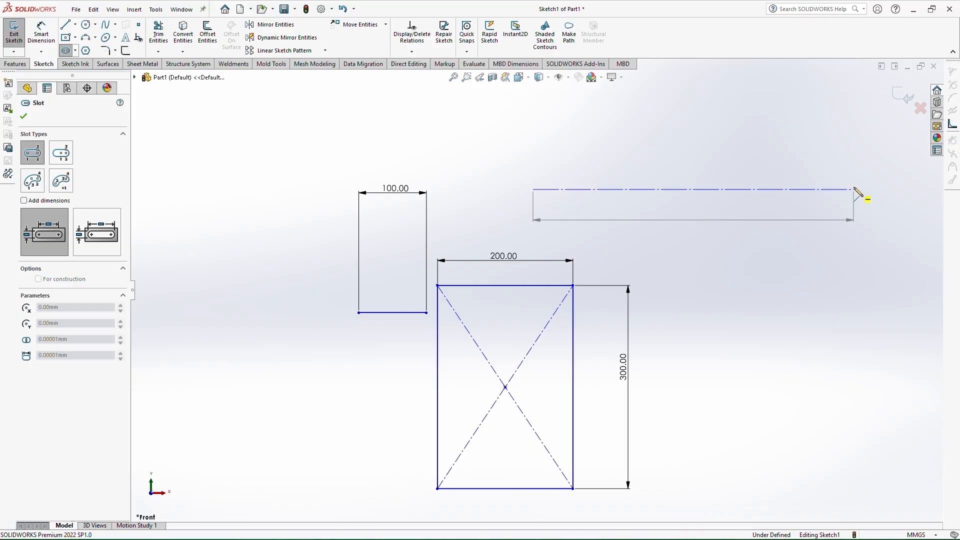
click(853, 189)
click(867, 147)
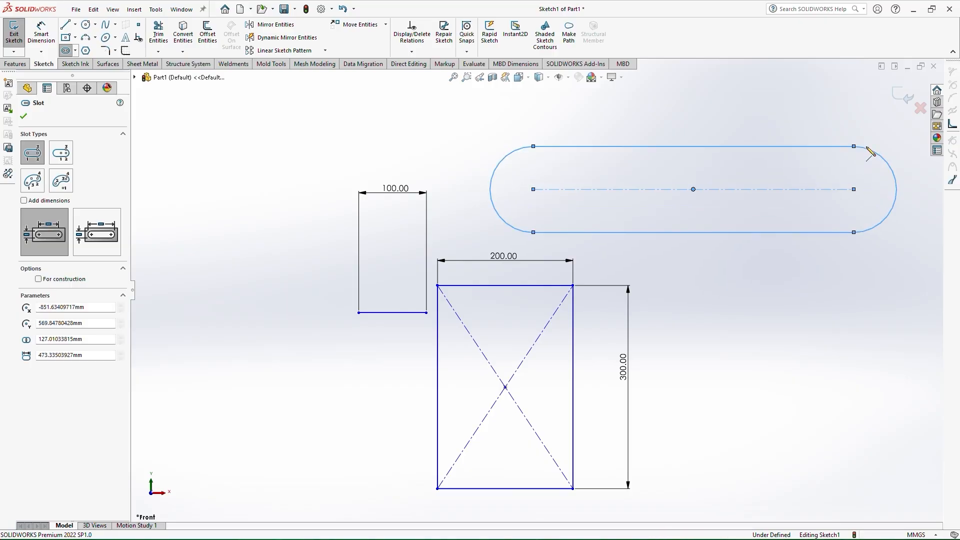
Dimension the slot's length as 500 mm with Smart Dimension
right_drag(663, 270, 696, 98)
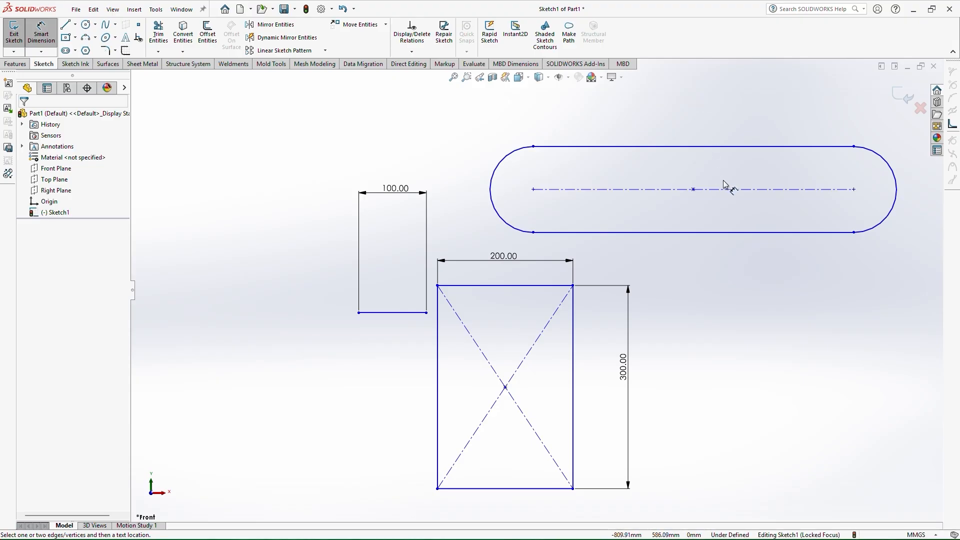
click(713, 151)
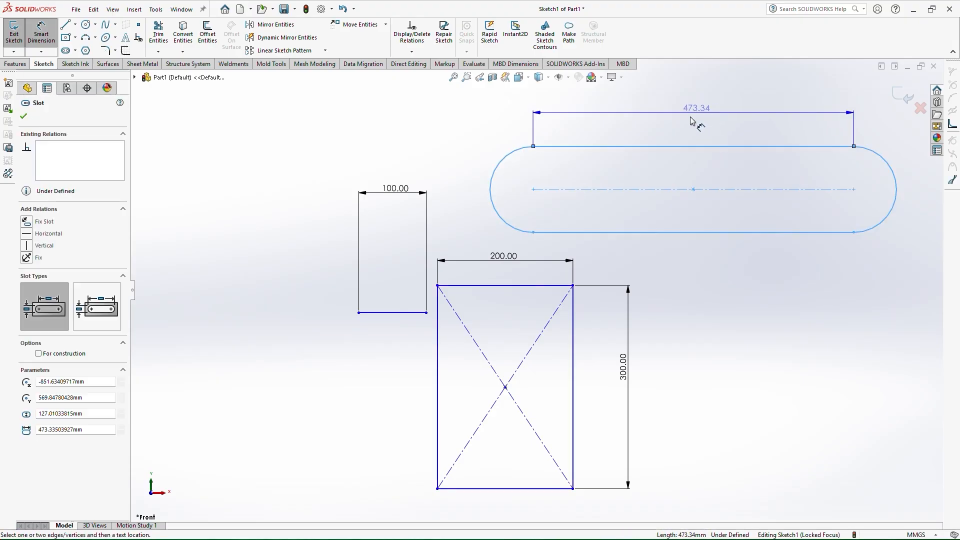
click(690, 121)
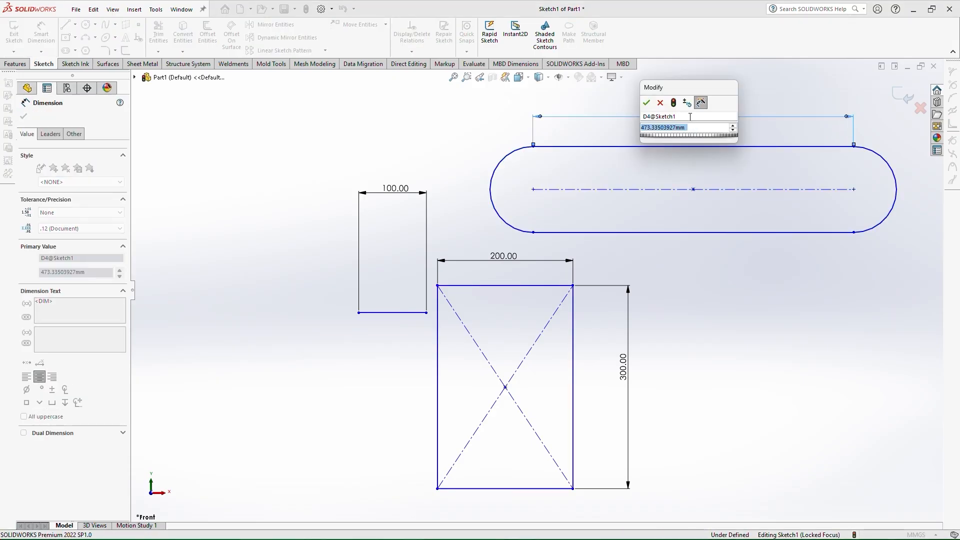
text(500)
key(Return)
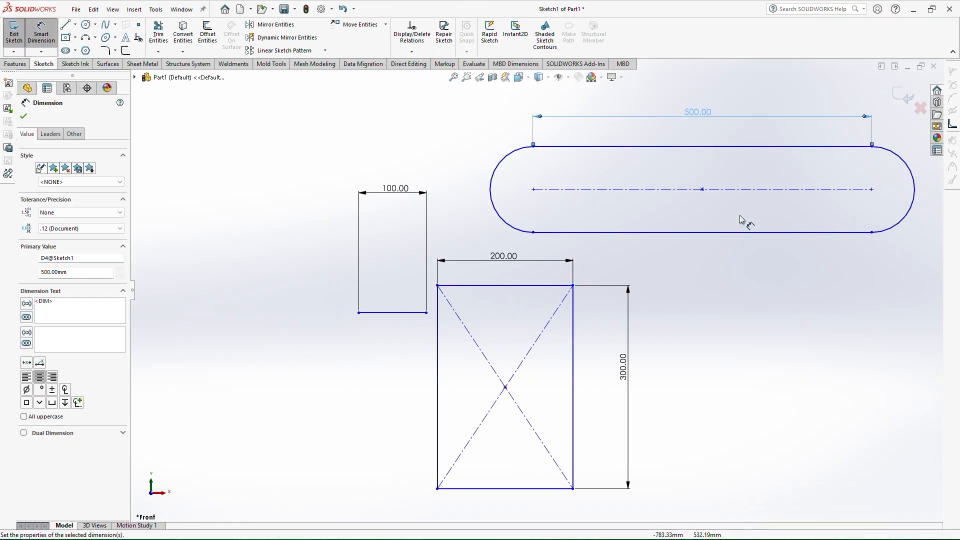
Dimension the slot's left end arc radius as 80 mm
click(491, 181)
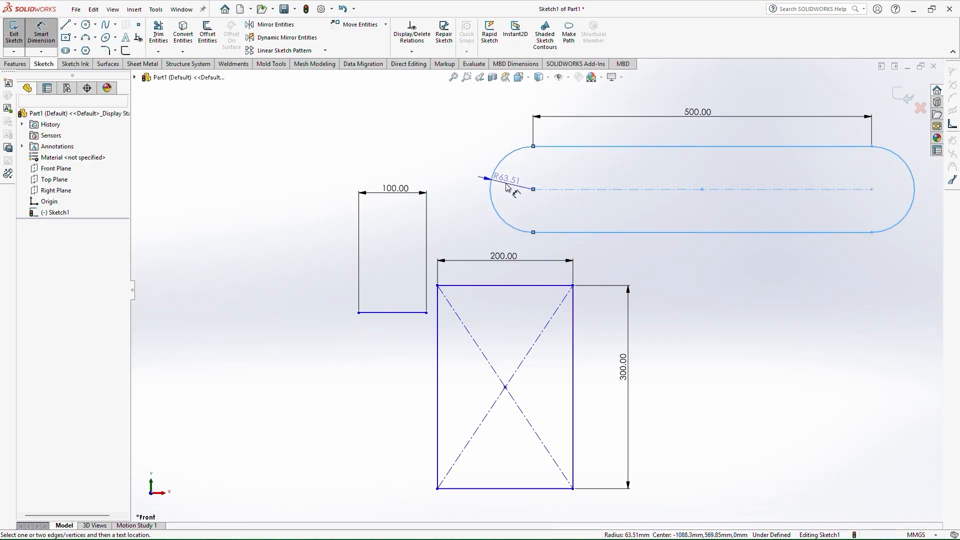
click(506, 184)
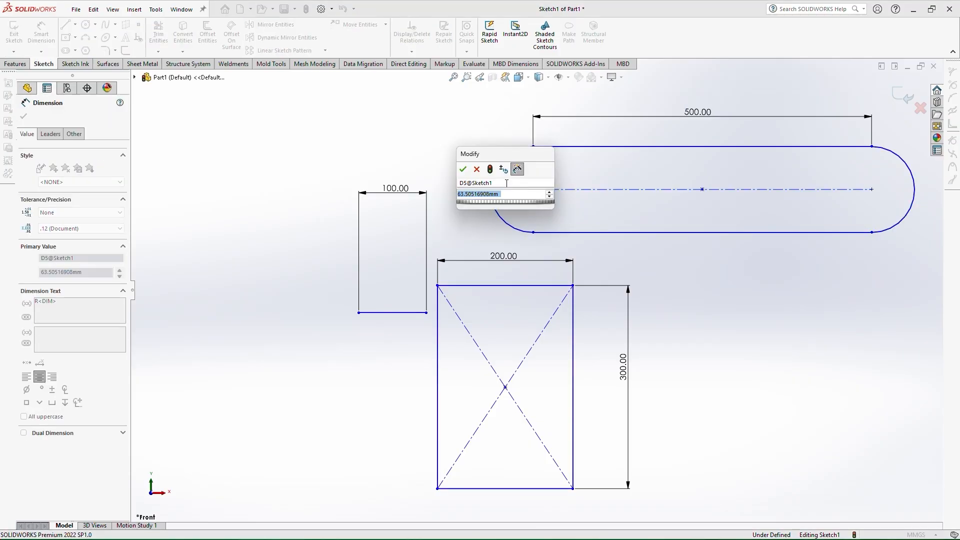
text(80)
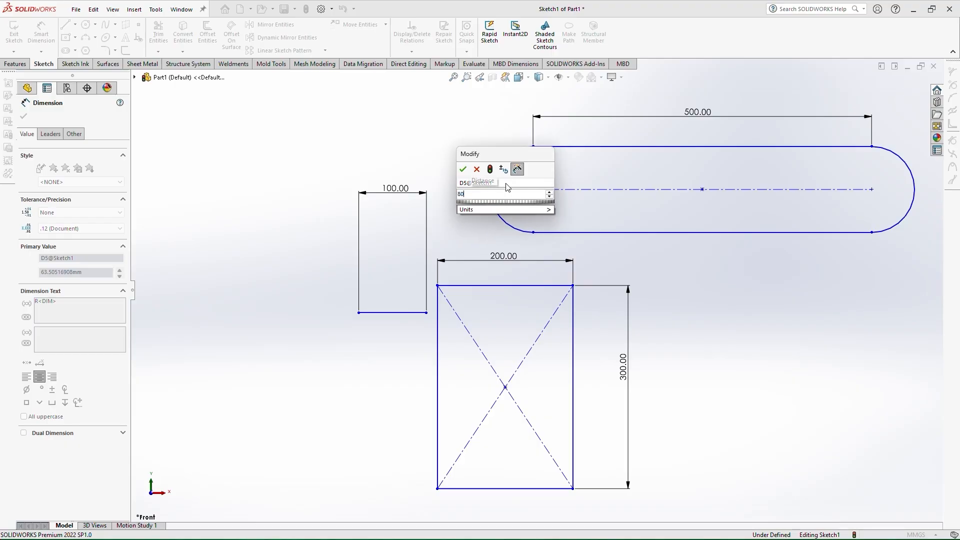
key(Return)
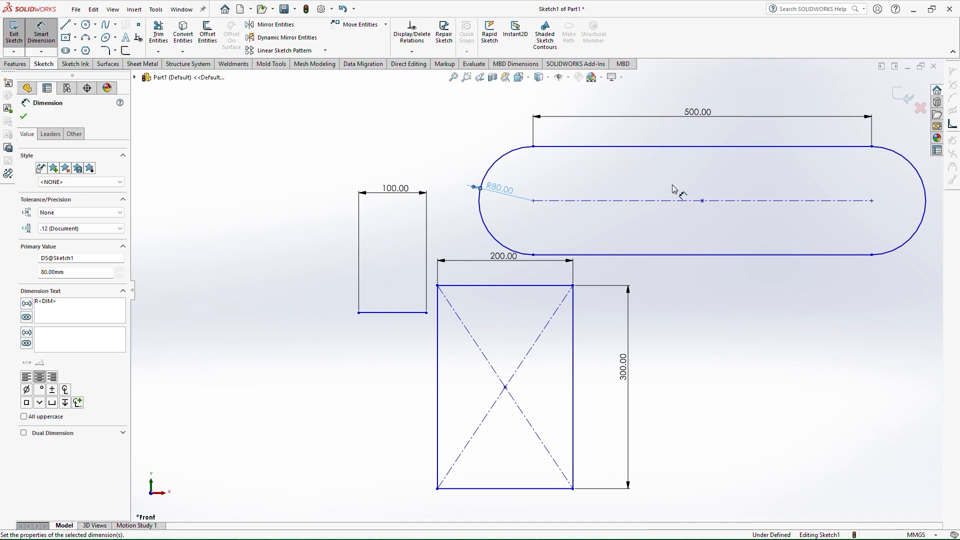
Sketch a circle about 639 mm in diameter below the rectangle
click(77, 51)
click(157, 121)
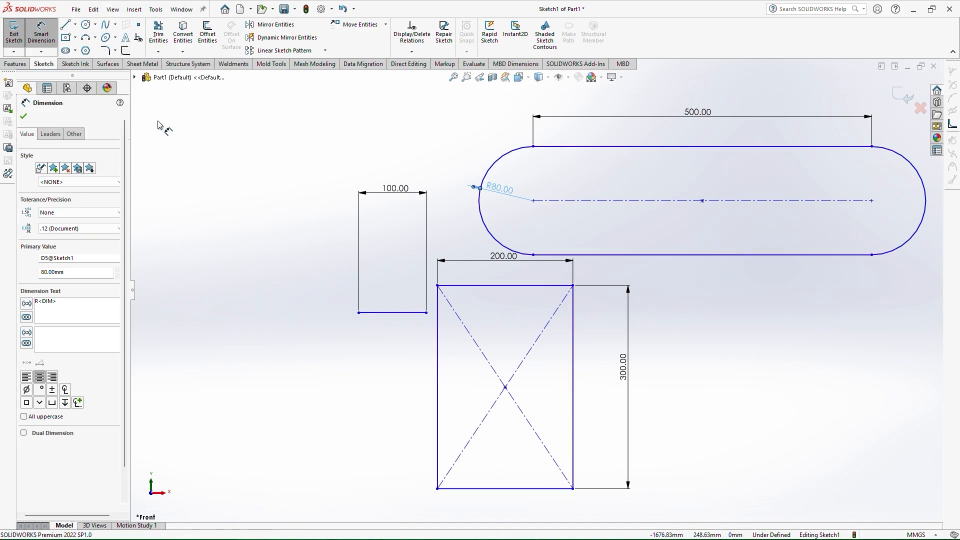
click(89, 28)
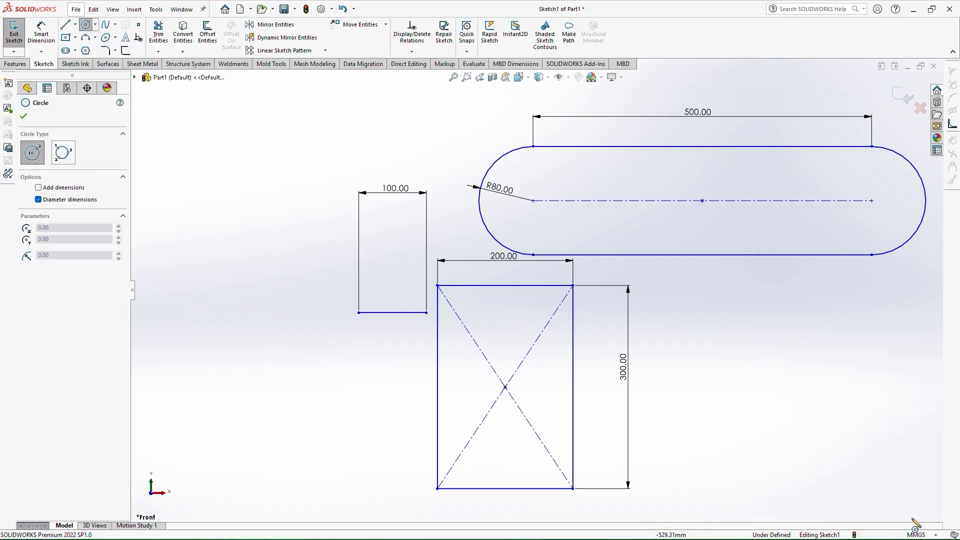
scroll(689, 362, up, 3)
scroll(574, 434, up, 2)
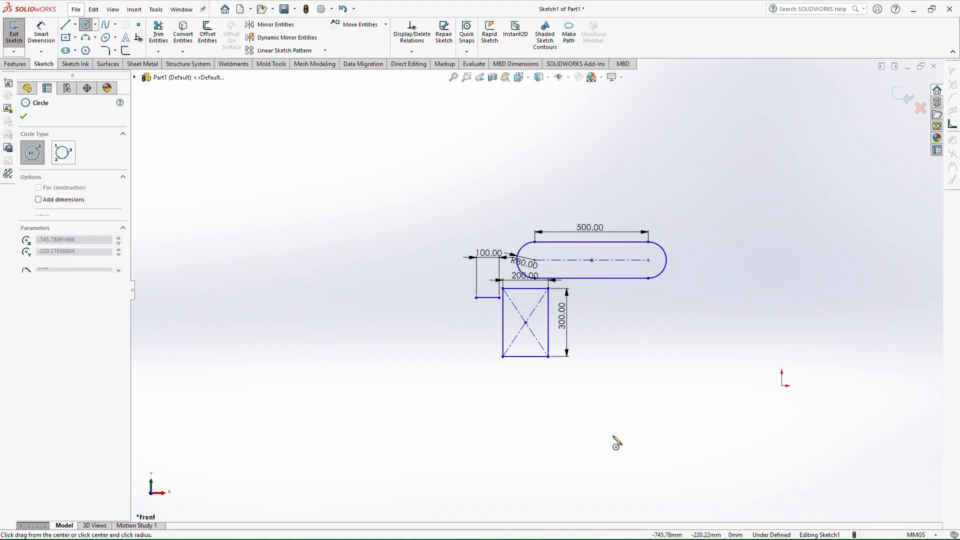
mouse_move(613, 436)
mouse_down()
mouse_move(694, 385)
mouse_move(673, 395)
mouse_up()
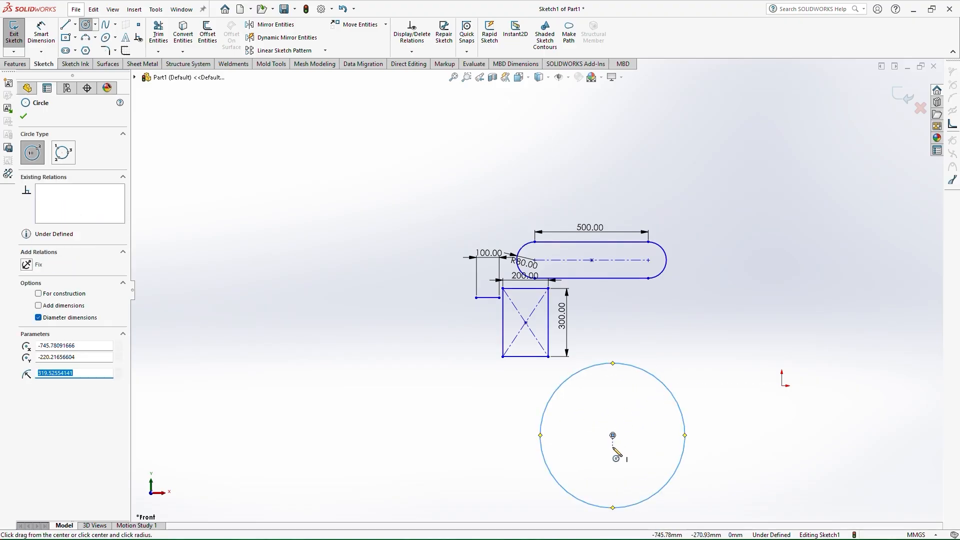
Dimension the circle's diameter as 700 mm
right_drag(613, 447, 631, 405)
click(662, 382)
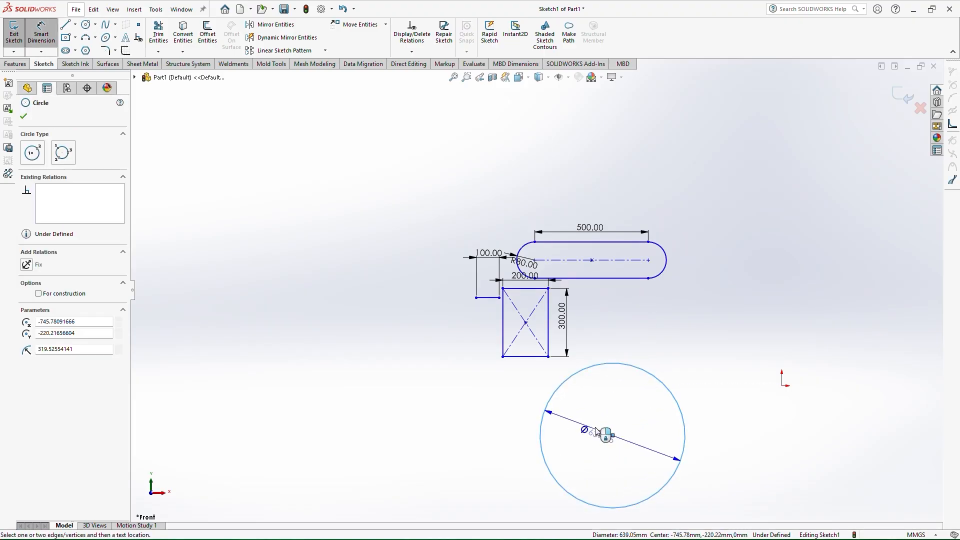
click(636, 444)
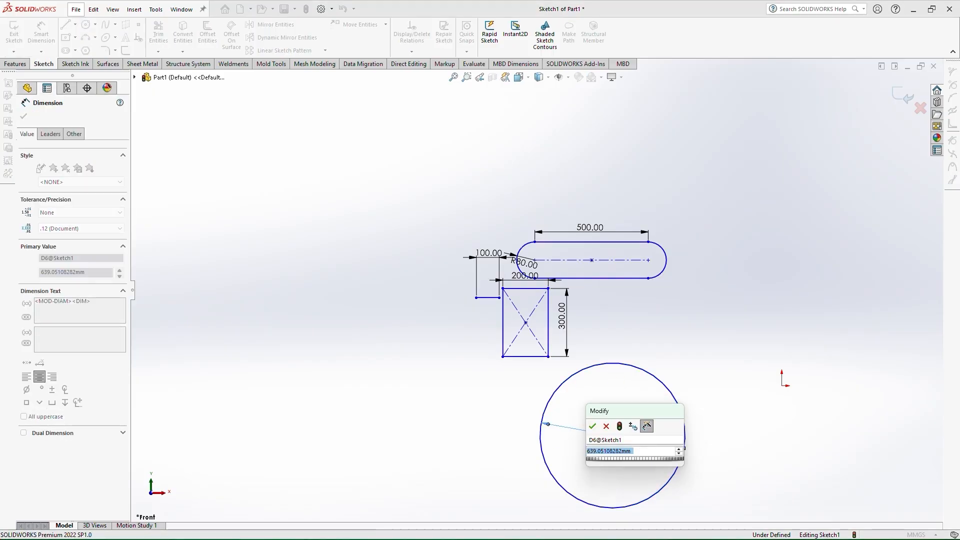
text(700)
key(Return)
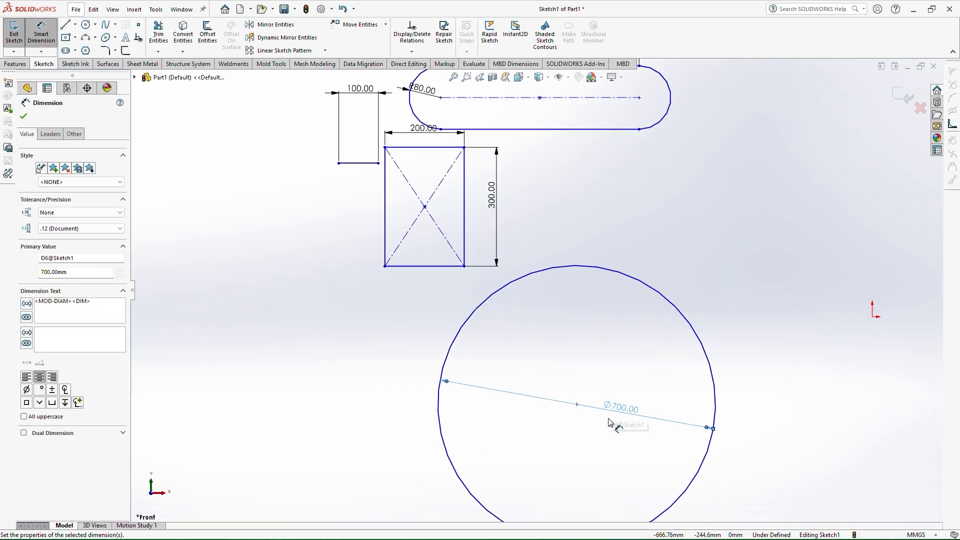
Sketch a 3 point arc with about 177 mm radius below and right of the circle
scroll(620, 454, up, 3)
scroll(676, 494, down, 3)
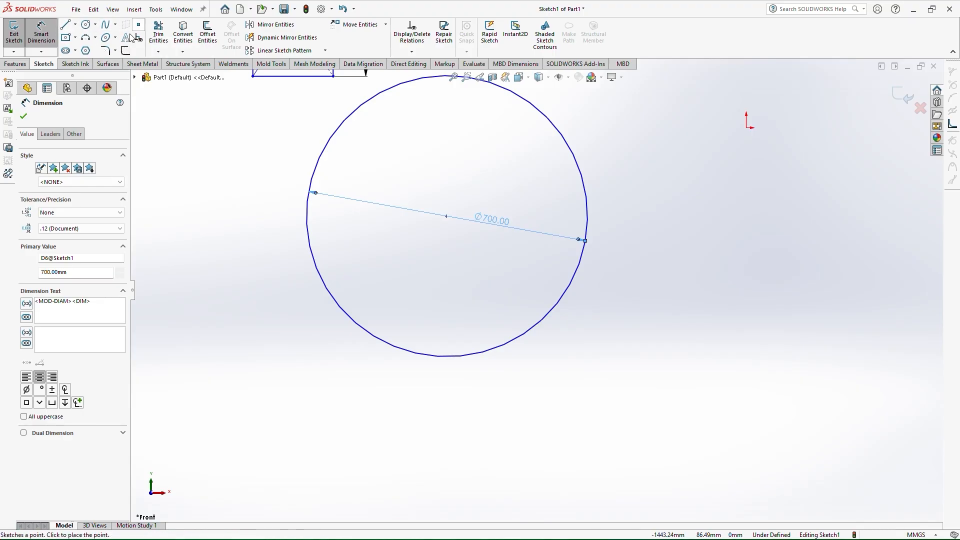
click(85, 41)
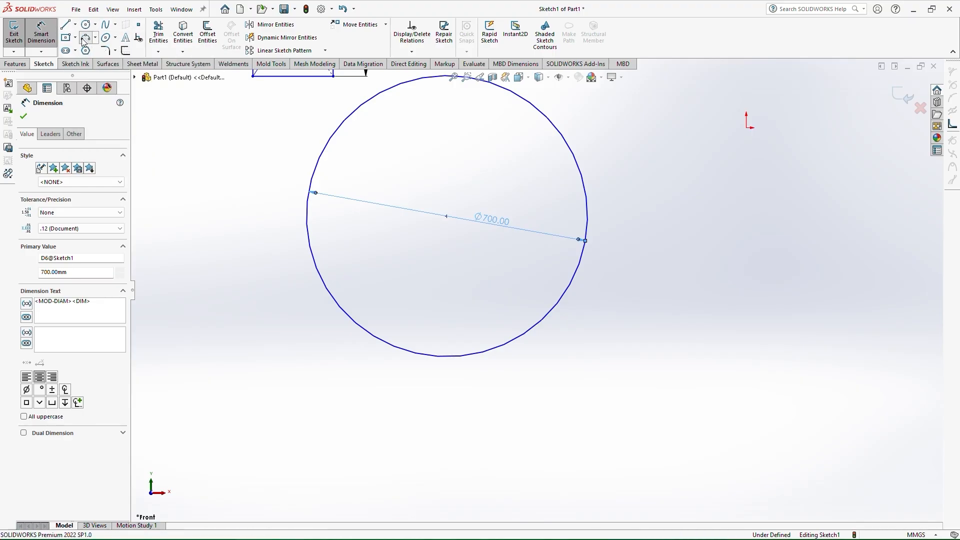
click(602, 380)
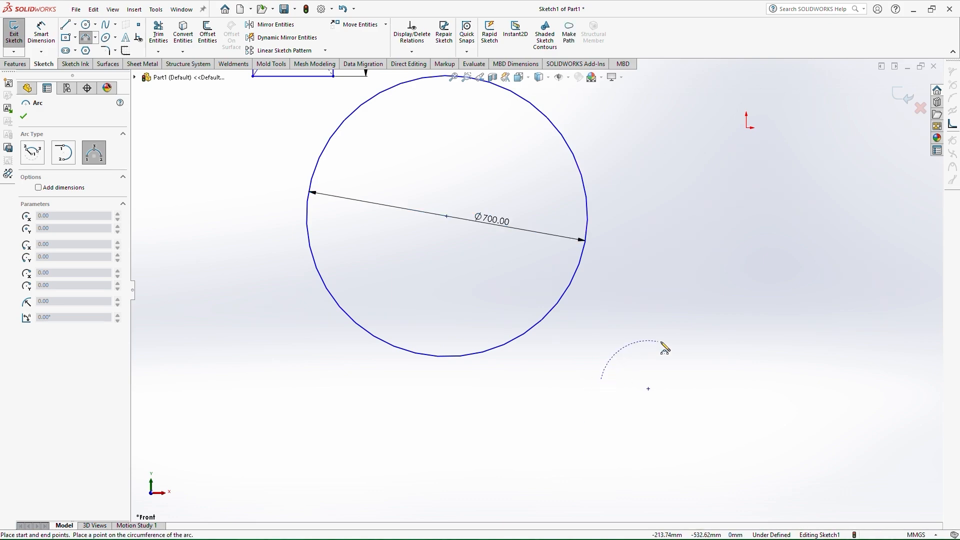
click(730, 339)
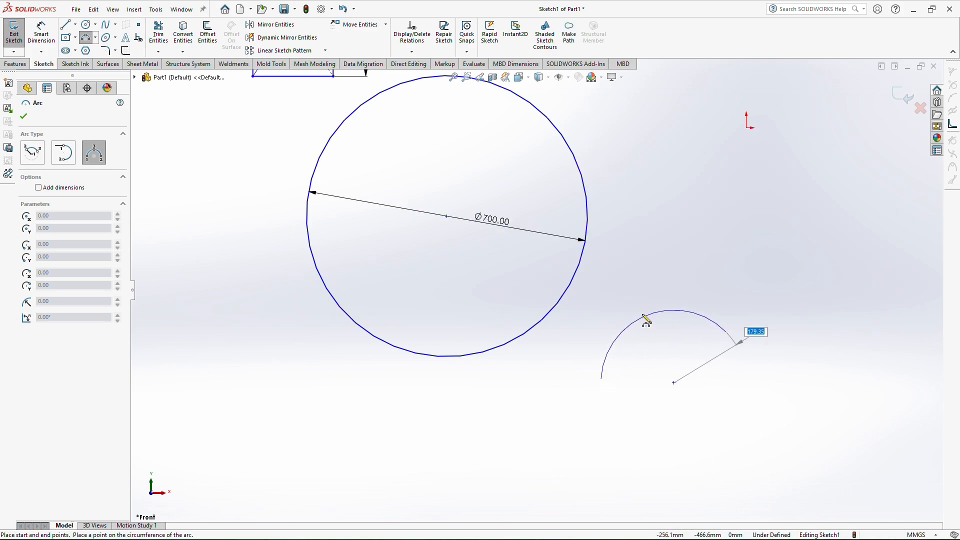
click(645, 314)
Dimension the arc's radius as 200 mm
right_drag(665, 372, 655, 284)
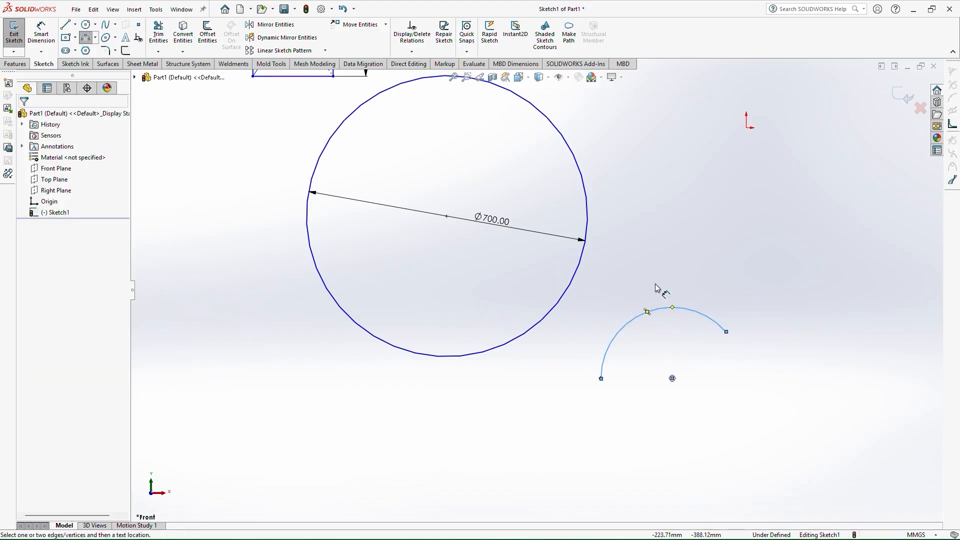
click(656, 317)
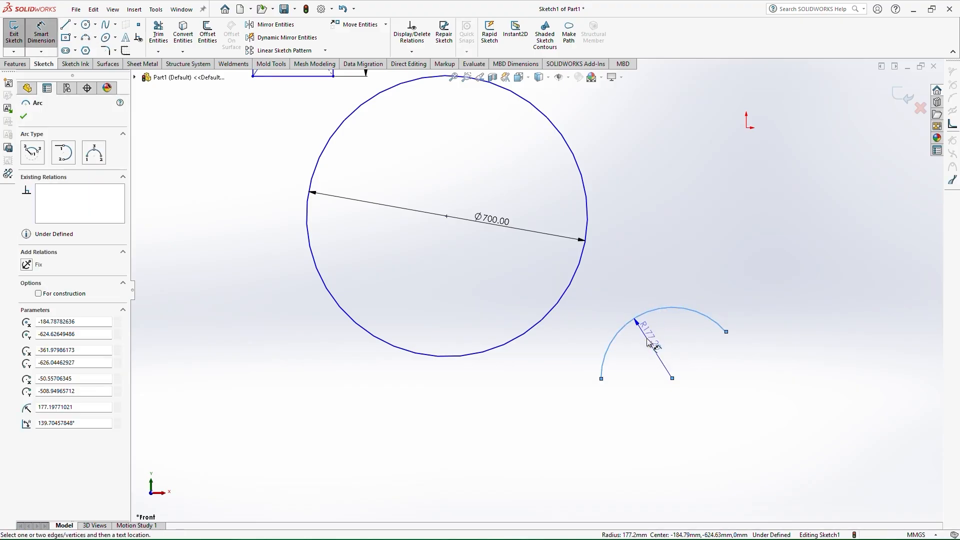
click(650, 346)
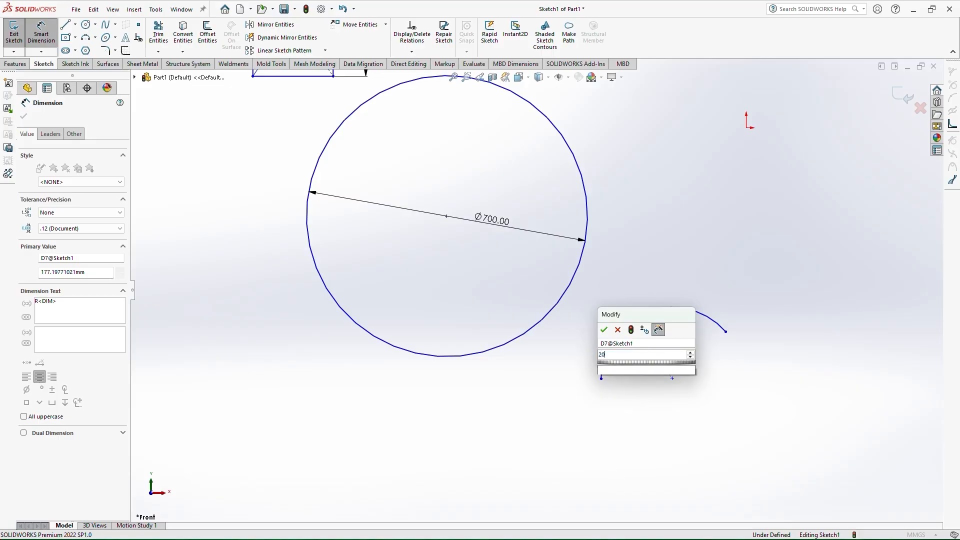
text(200)
key(Return)
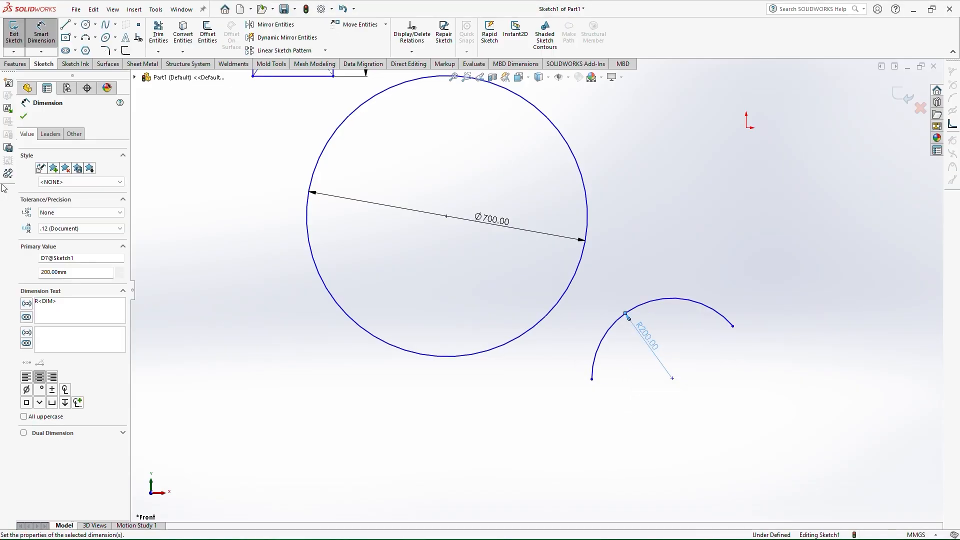
Sketch a six-sided polygon with an inscribed circle about 394 mm in diameter below the circle
click(86, 51)
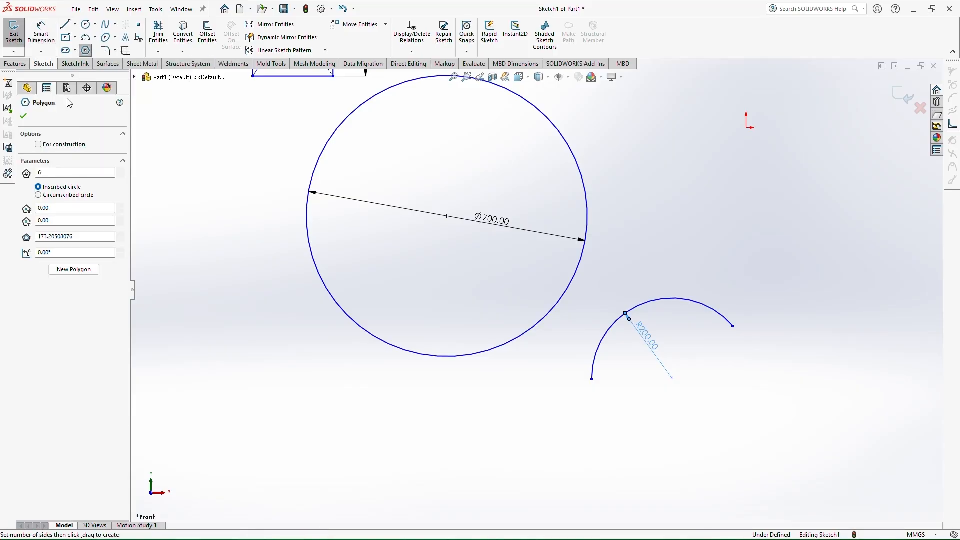
click(491, 450)
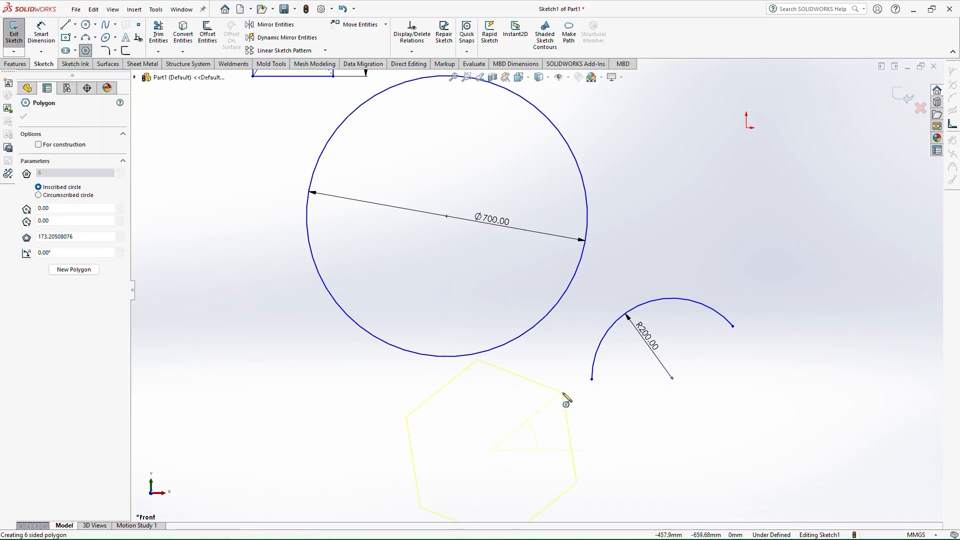
click(569, 437)
Dimension the polygon's inscribed circle diameter as 400 mm
right_drag(510, 400, 487, 342)
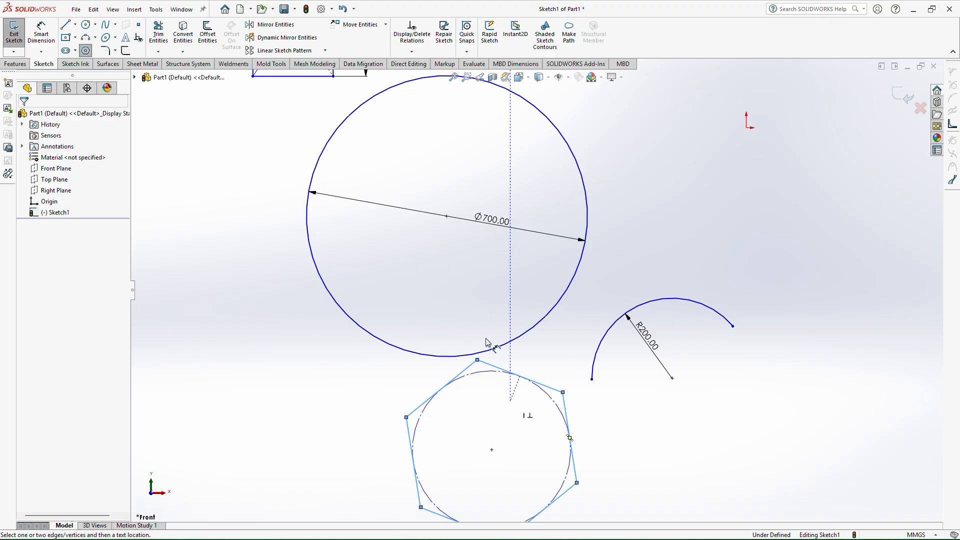
click(487, 374)
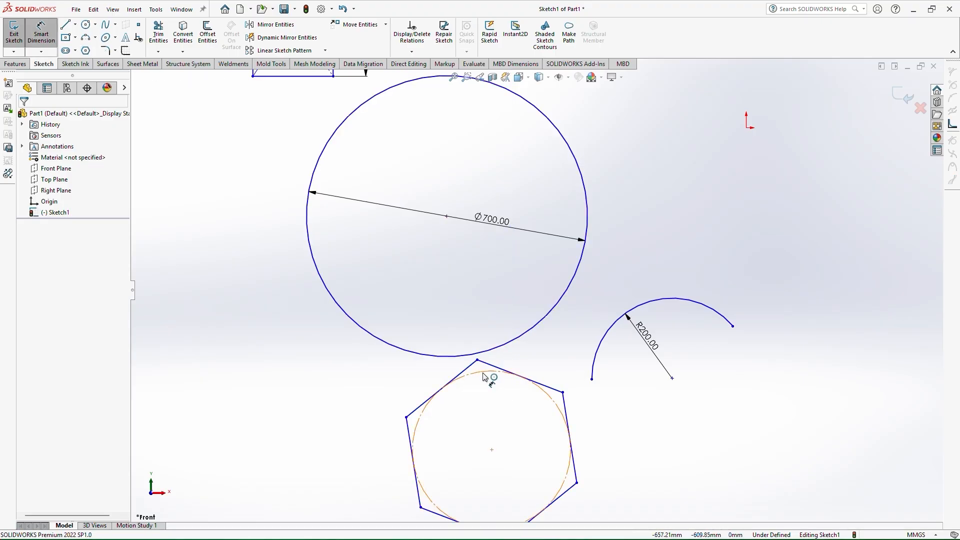
click(511, 446)
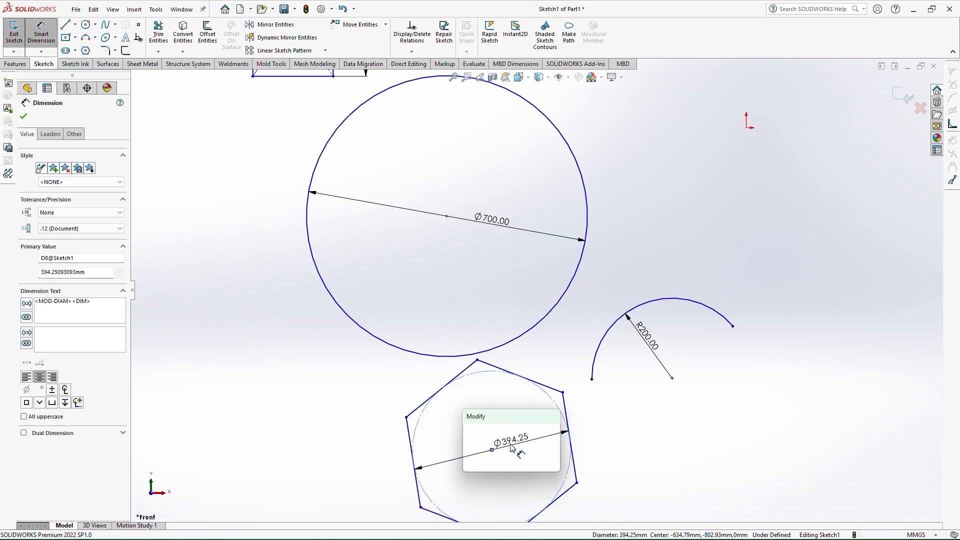
text(400)
key(Return)
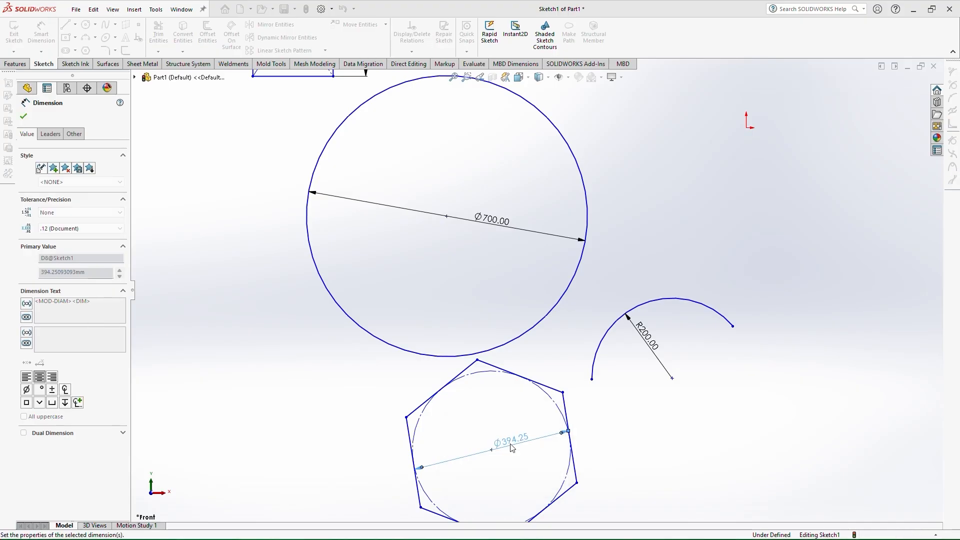
scroll(522, 425, up, 3)
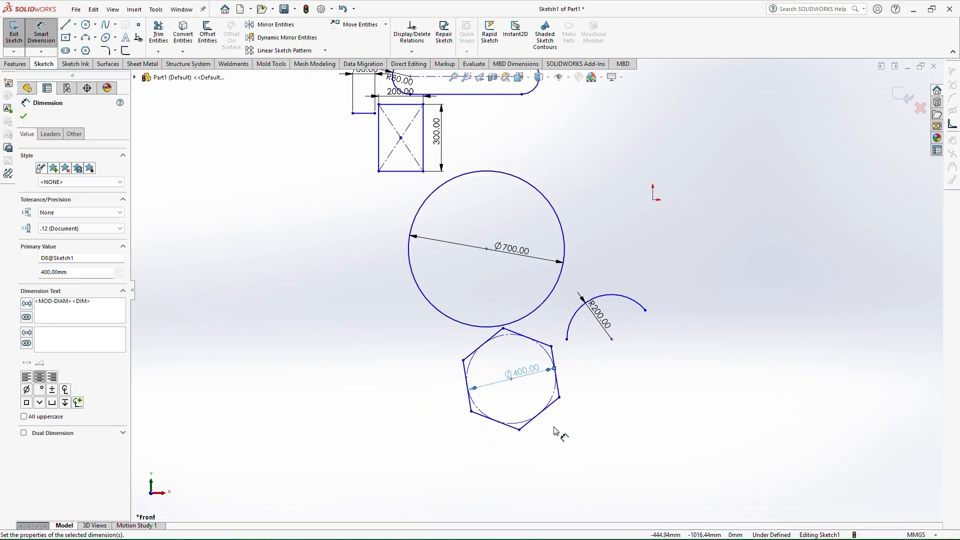
click(543, 410)
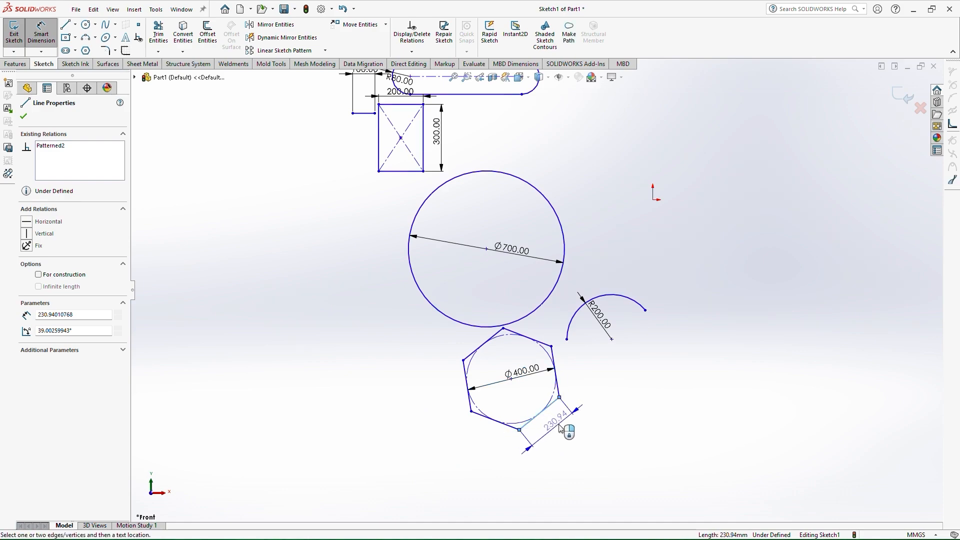
click(560, 427)
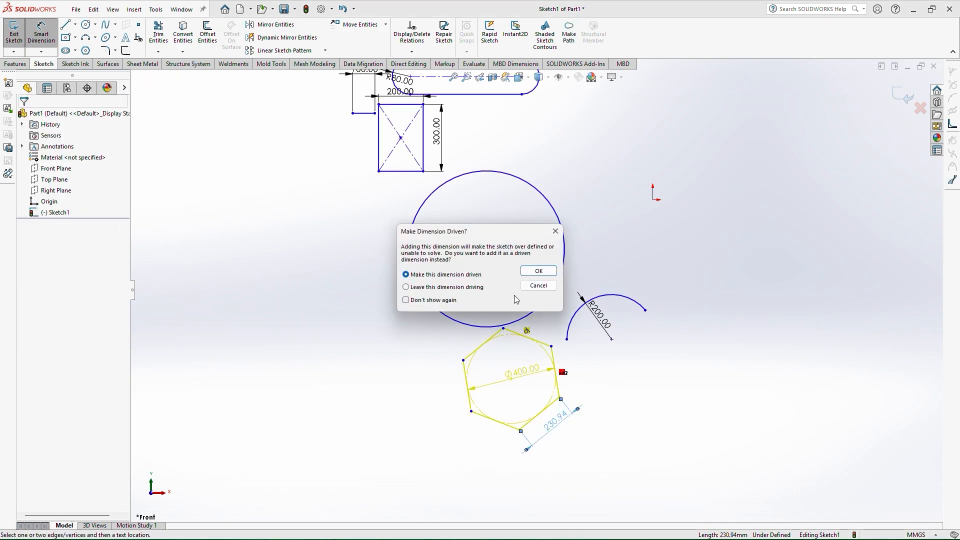
click(546, 283)
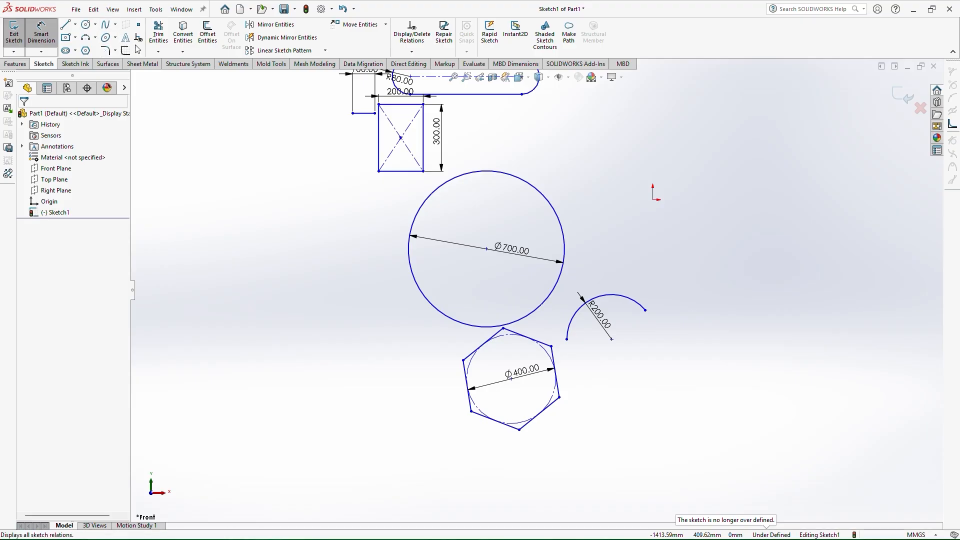
Sketch a tilted ellipse left of the circle with about 481 mm and 210 mm semi-axes
click(104, 38)
click(229, 249)
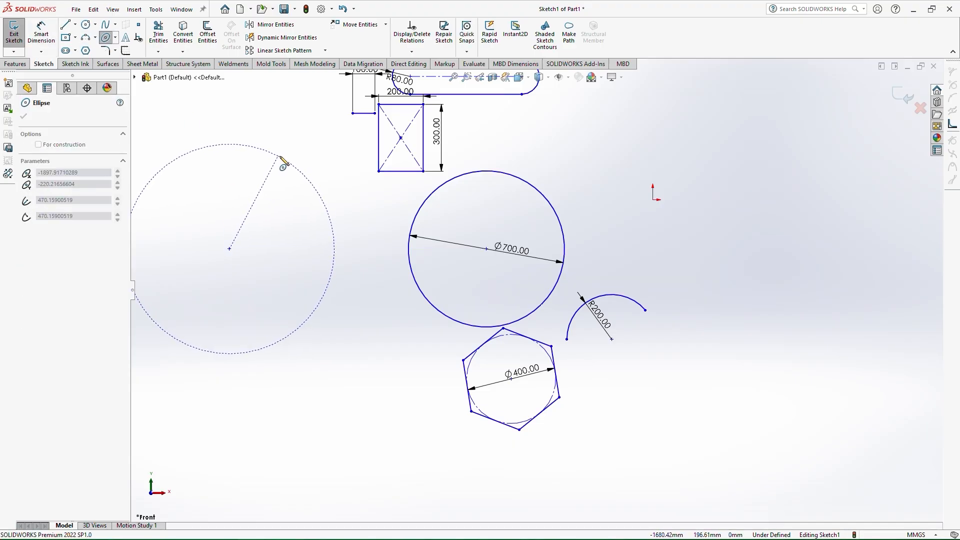
click(282, 156)
click(234, 152)
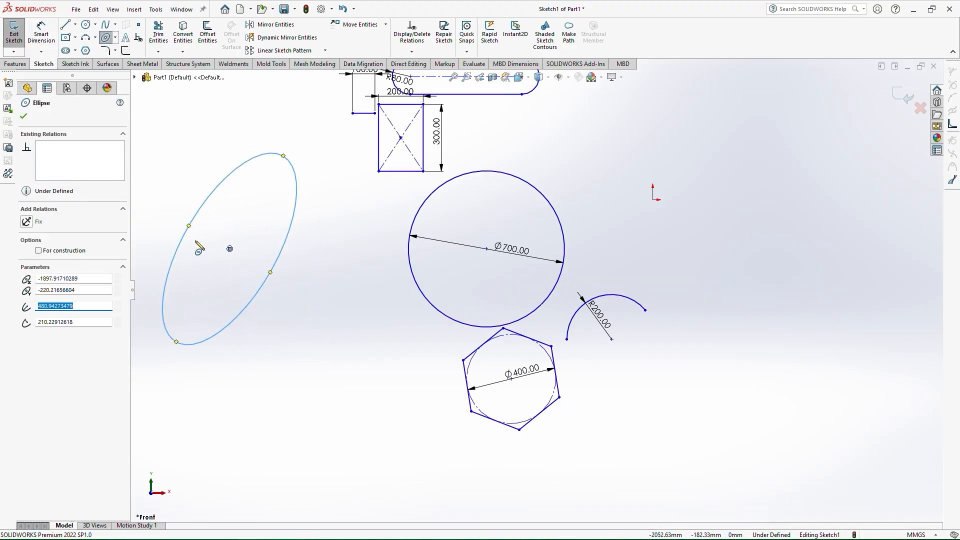
Dimension the vertical distance from the ellipse's center to its major-axis endpoint as 450 mm
right_drag(216, 276, 229, 247)
click(230, 248)
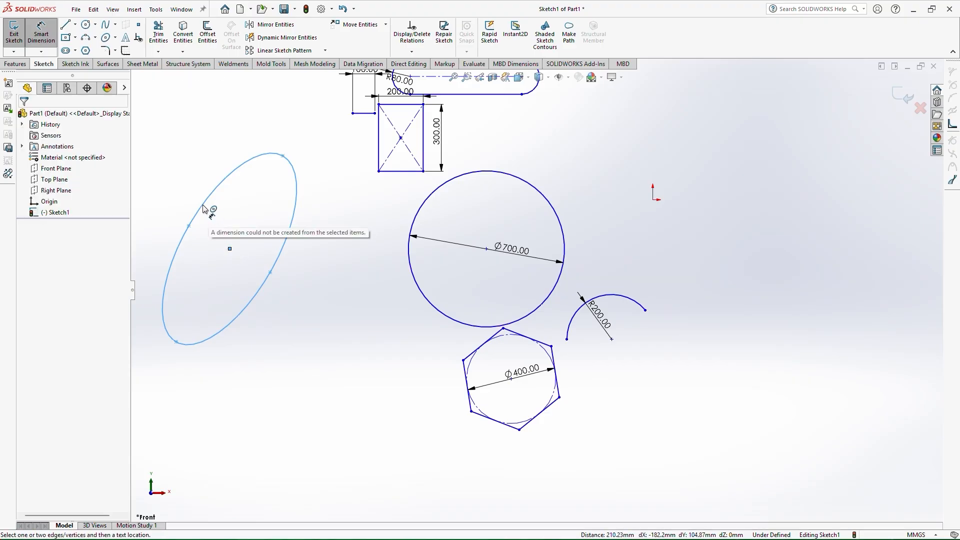
click(204, 208)
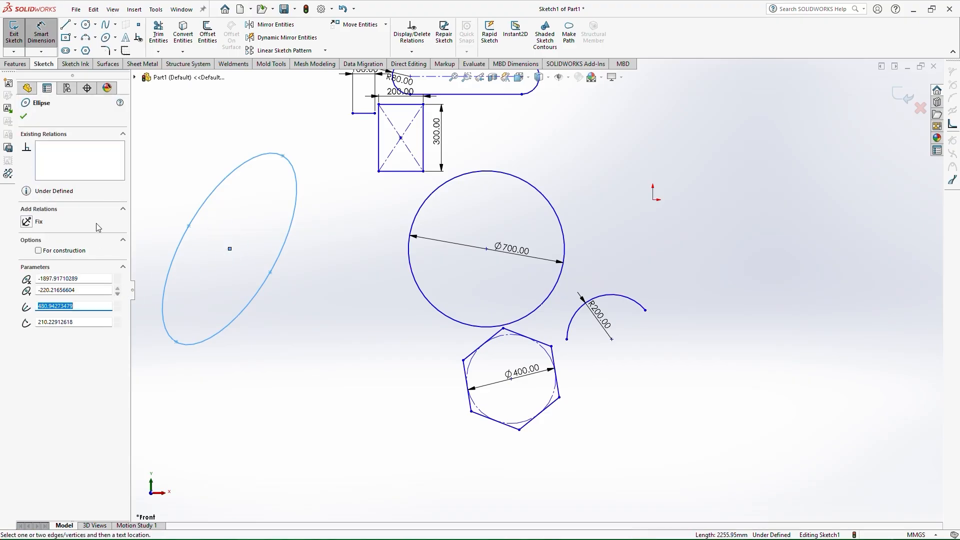
click(286, 162)
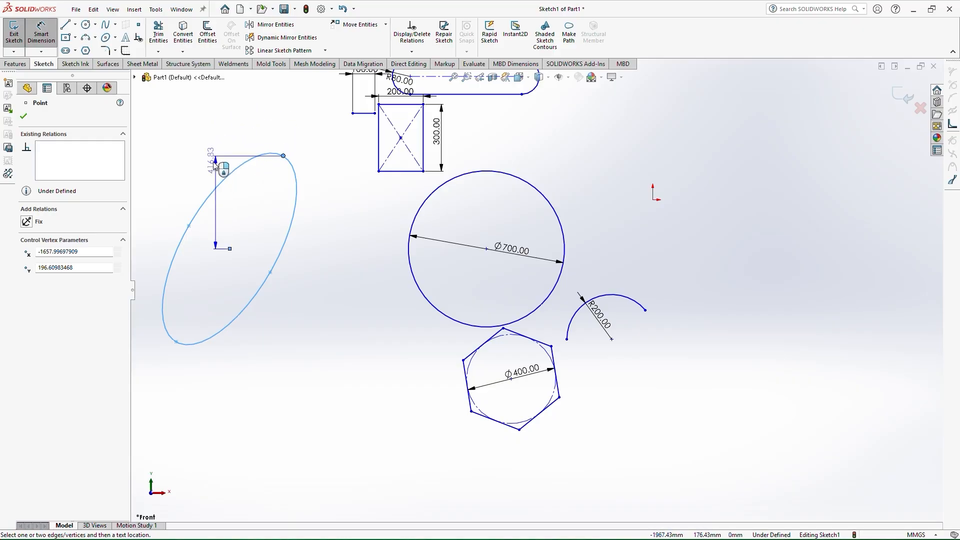
click(200, 195)
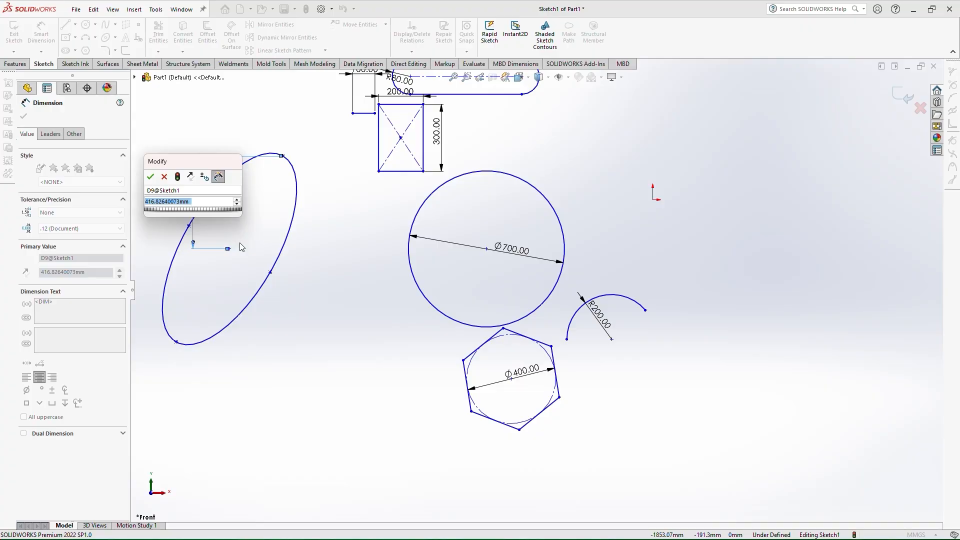
text(450)
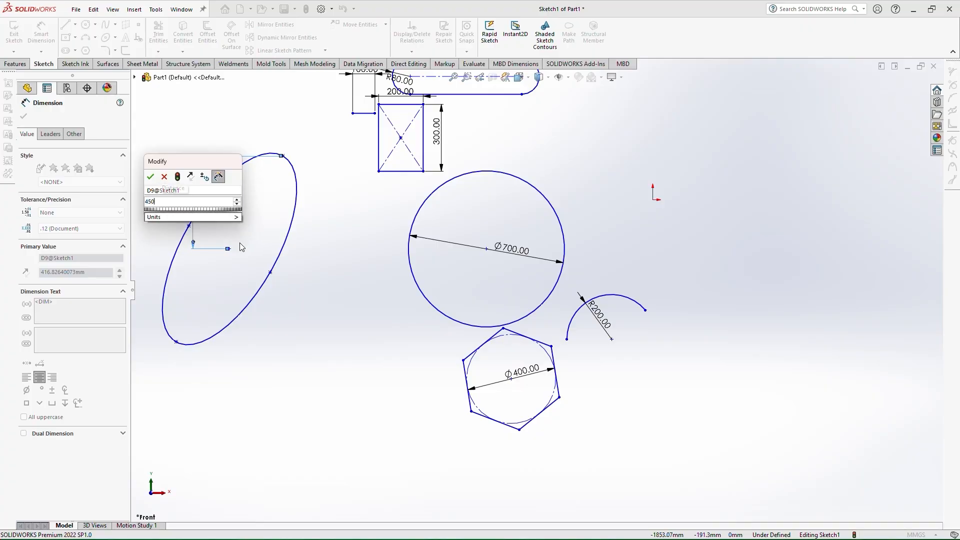
key(Return)
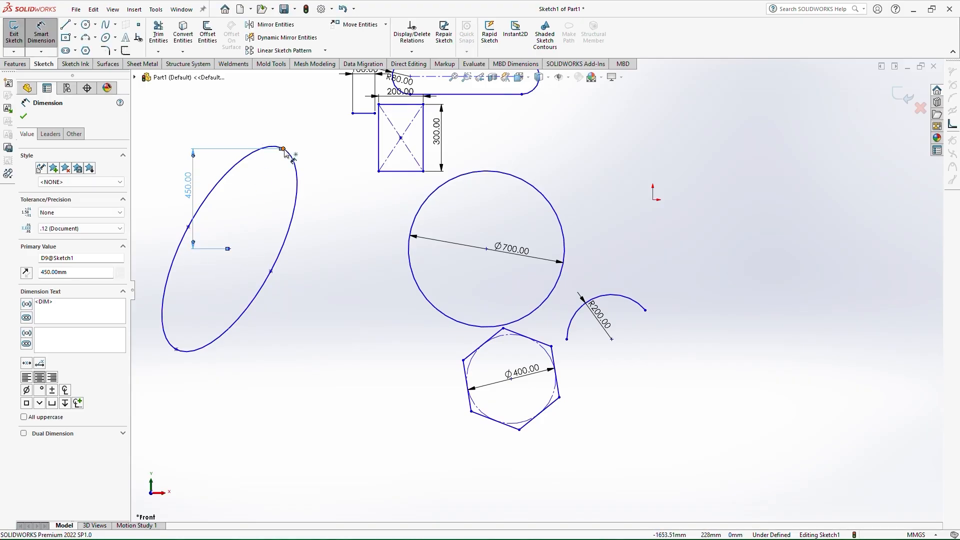
Dimension the horizontal distance from the ellipse's center to its major-axis endpoint as 250 mm
click(283, 149)
click(230, 248)
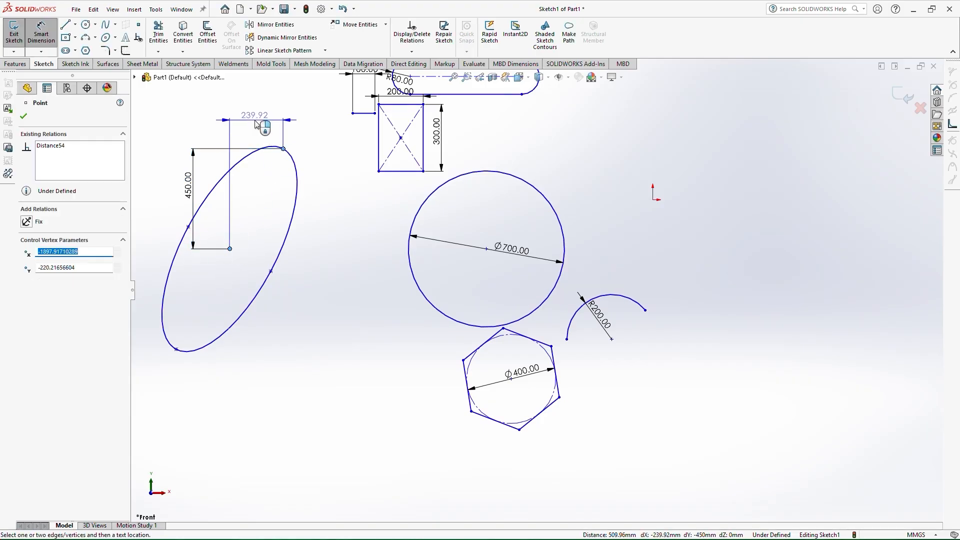
click(255, 124)
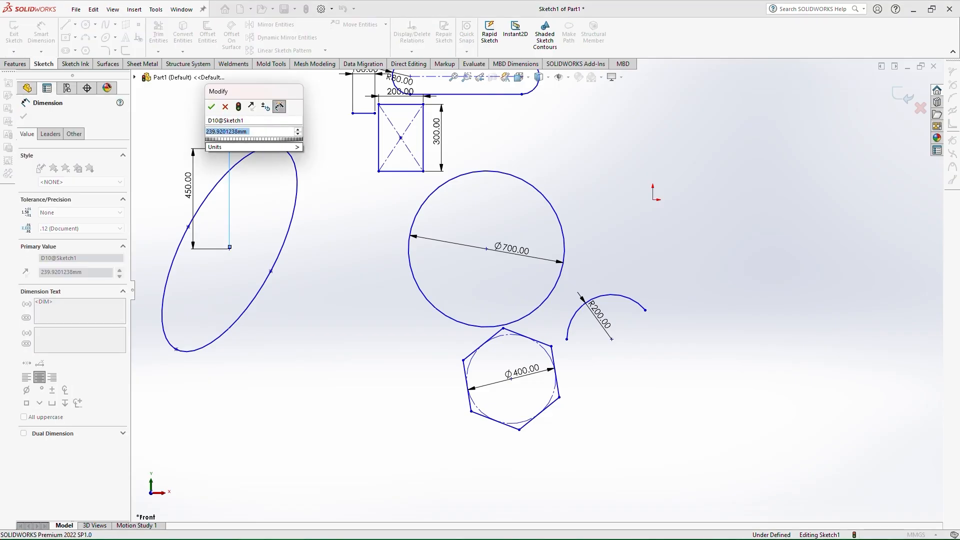
text(250)
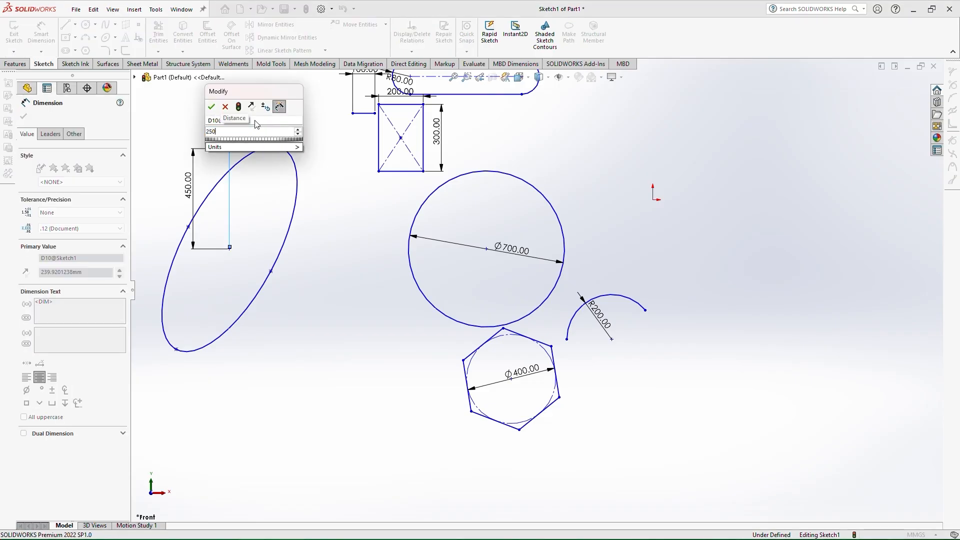
key(Return)
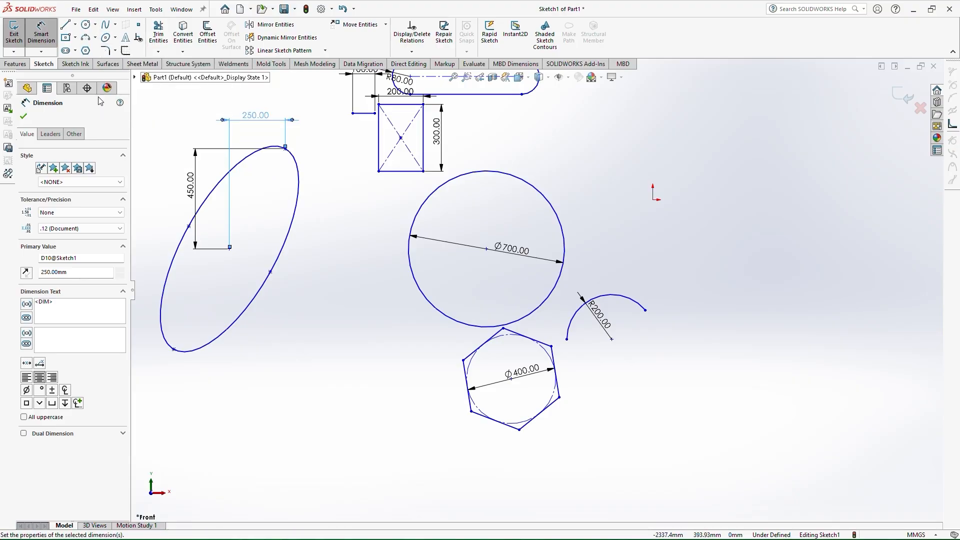
click(24, 117)
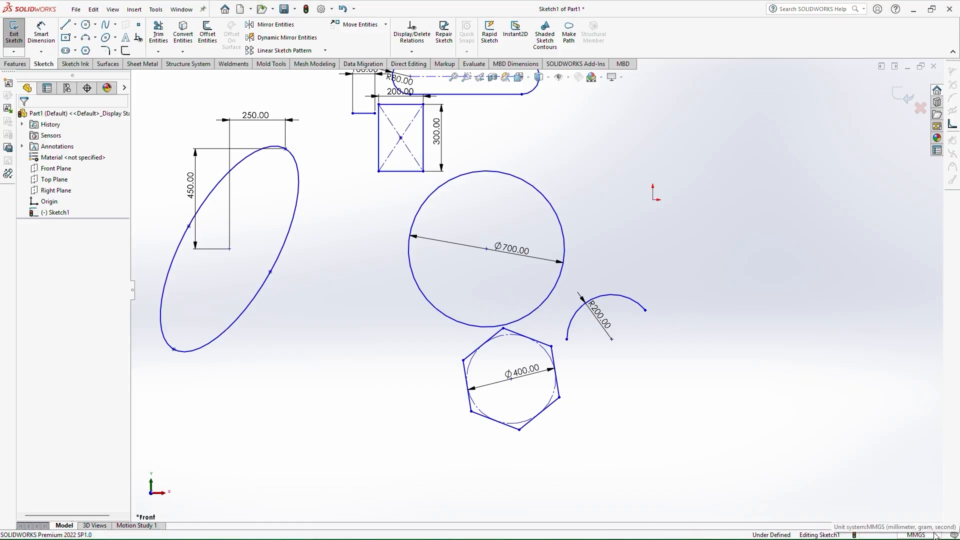
click(933, 536)
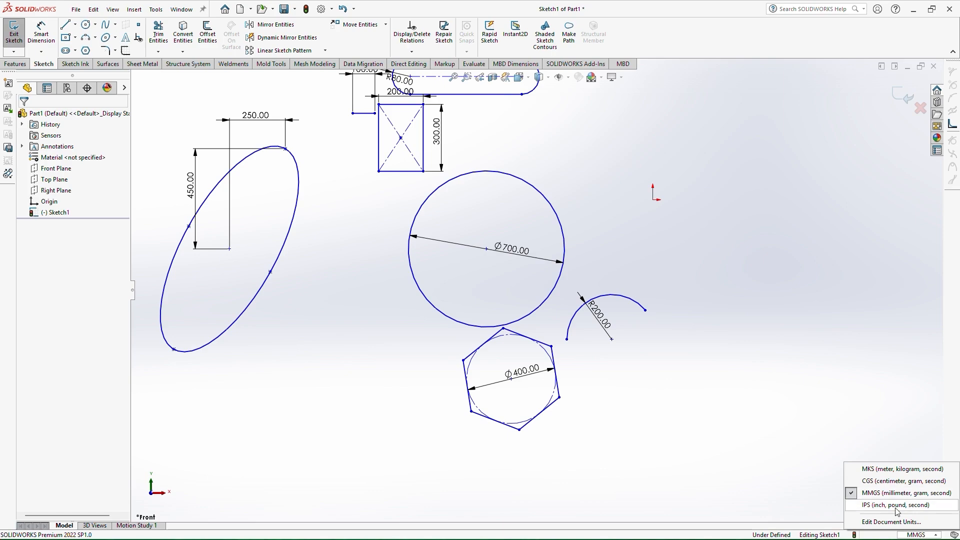
click(774, 396)
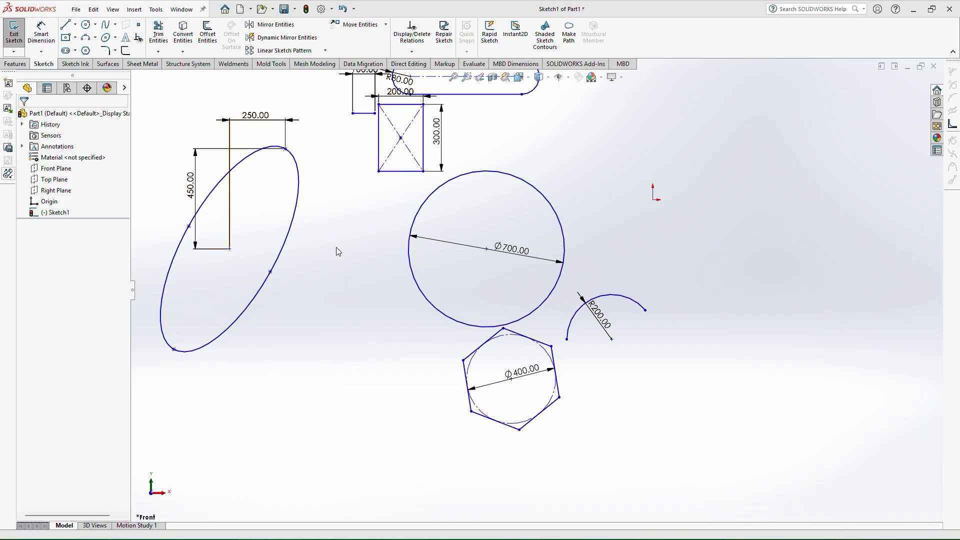
mouse_move(338, 250)
right_down()
mouse_move(372, 259)
mouse_move(356, 253)
mouse_move(367, 253)
mouse_move(352, 233)
mouse_move(367, 287)
right_up()
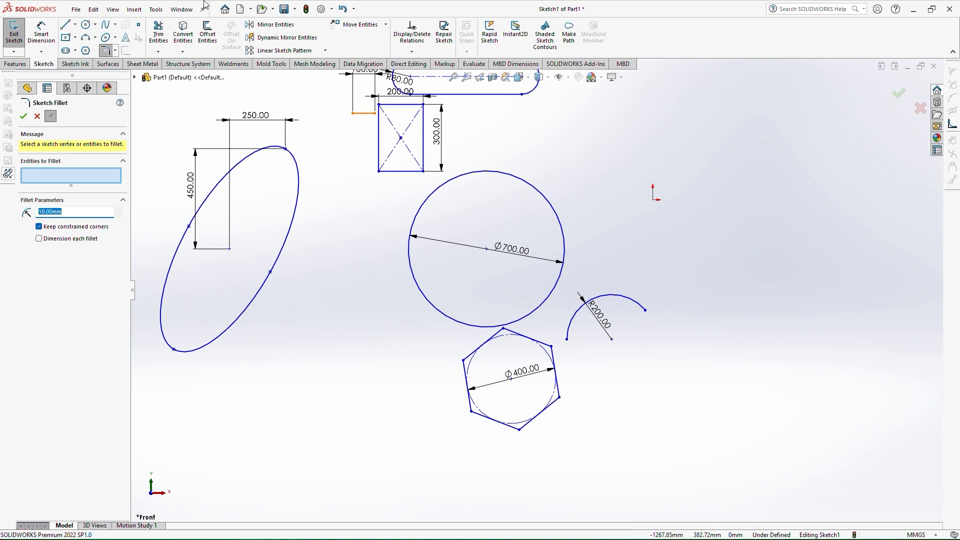
In Customize's mouse gesture settings, search for recta and assign Corner Rectangle to a sketch gesture
click(332, 9)
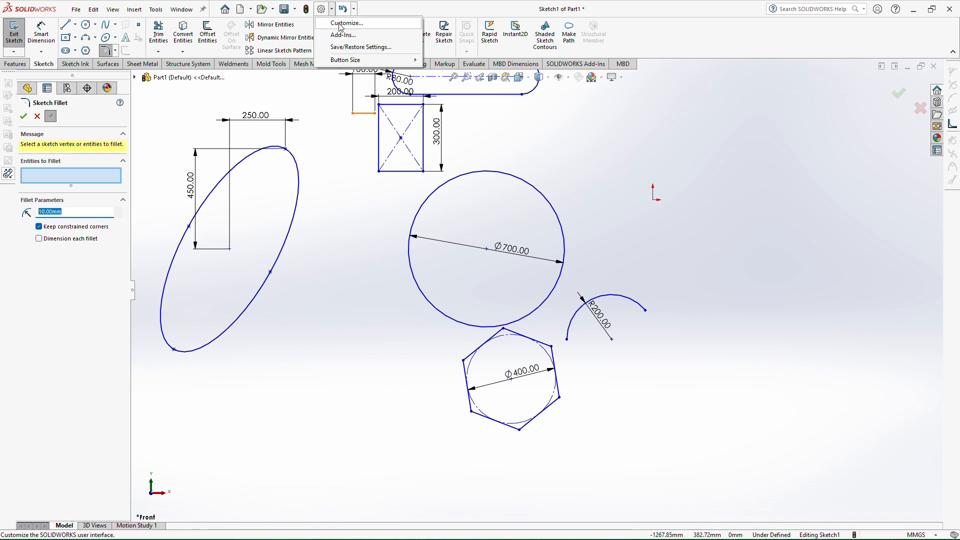
click(343, 25)
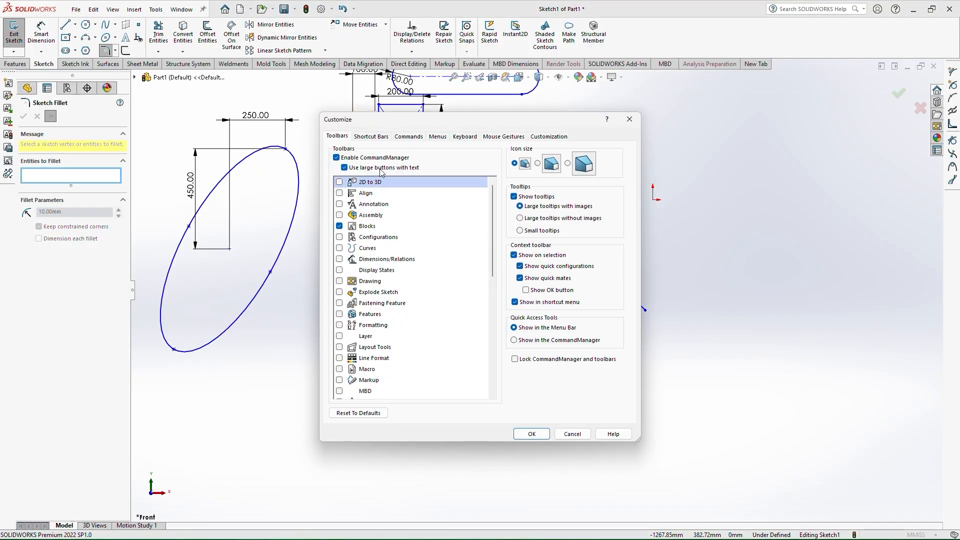
click(502, 136)
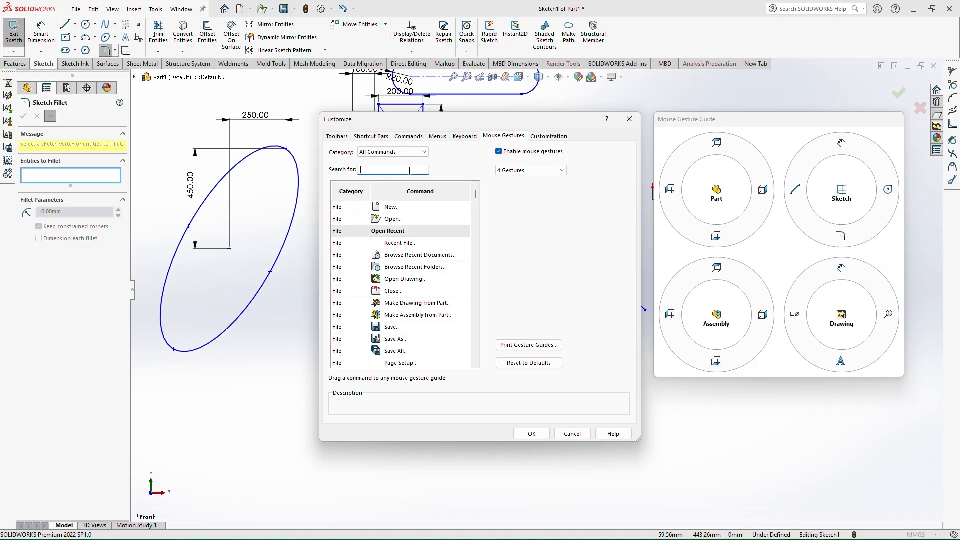
text(rec)
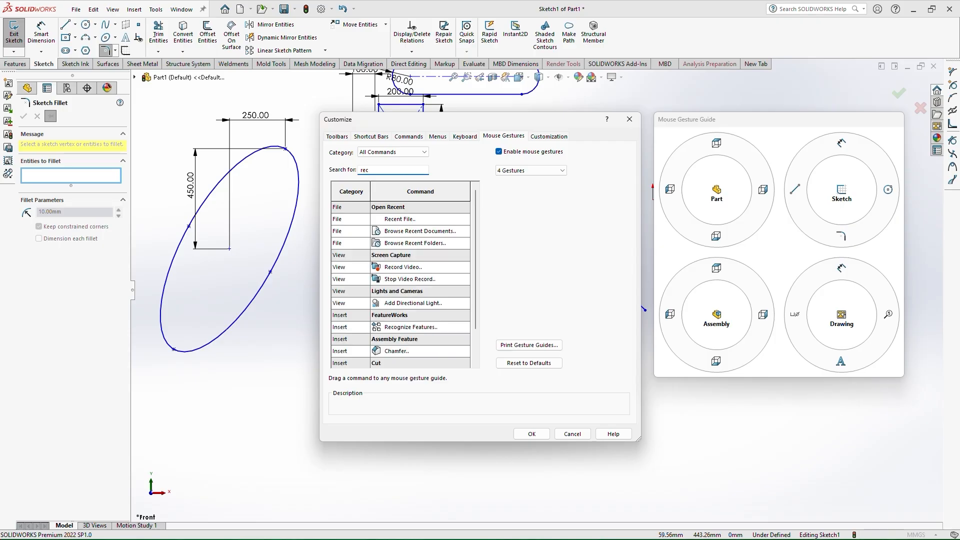
text(ta)
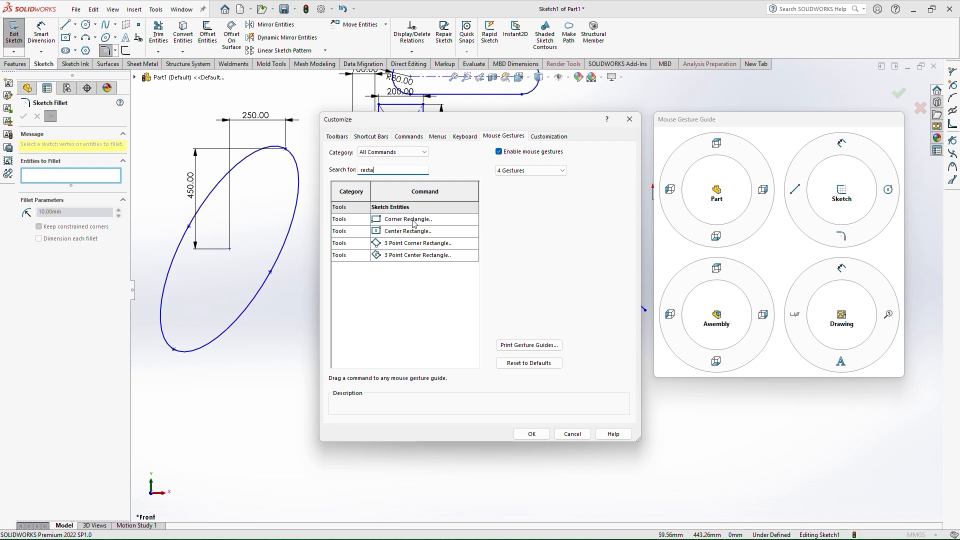
mouse_move(413, 223)
mouse_down()
mouse_move(827, 252)
mouse_move(840, 244)
mouse_up()
Compare mouse gesture guide layouts for 8, 12, 2 and 3 gestures, return to 4 Gestures, and apply
click(555, 171)
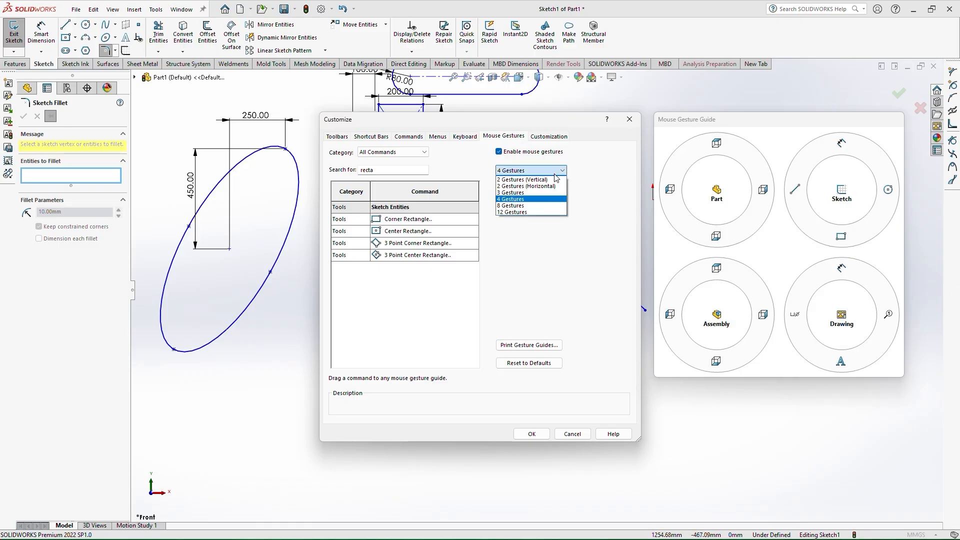
click(530, 205)
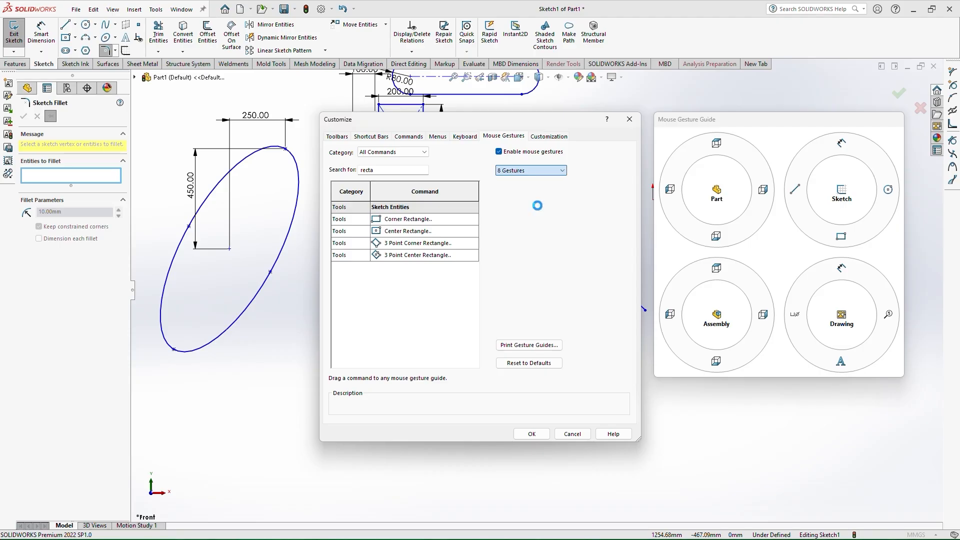
click(566, 169)
click(540, 213)
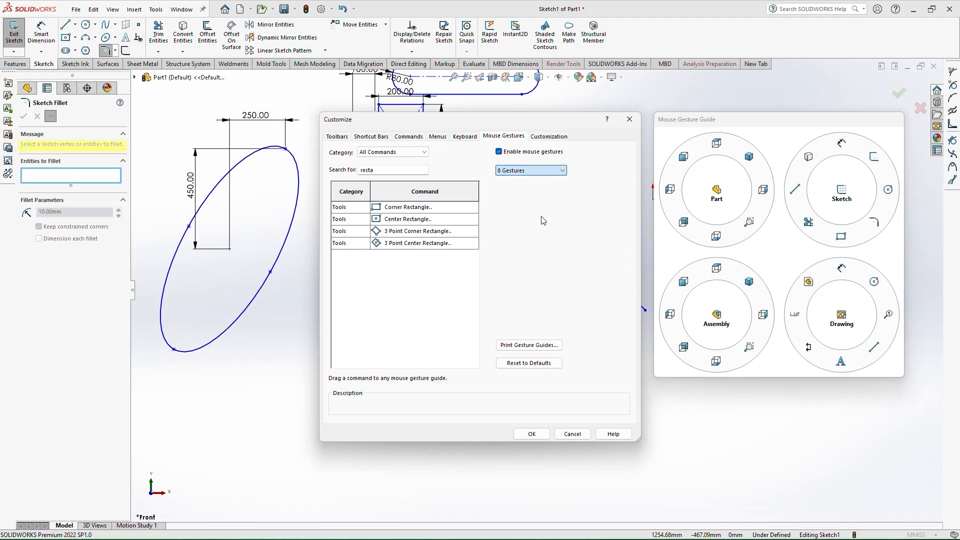
click(565, 168)
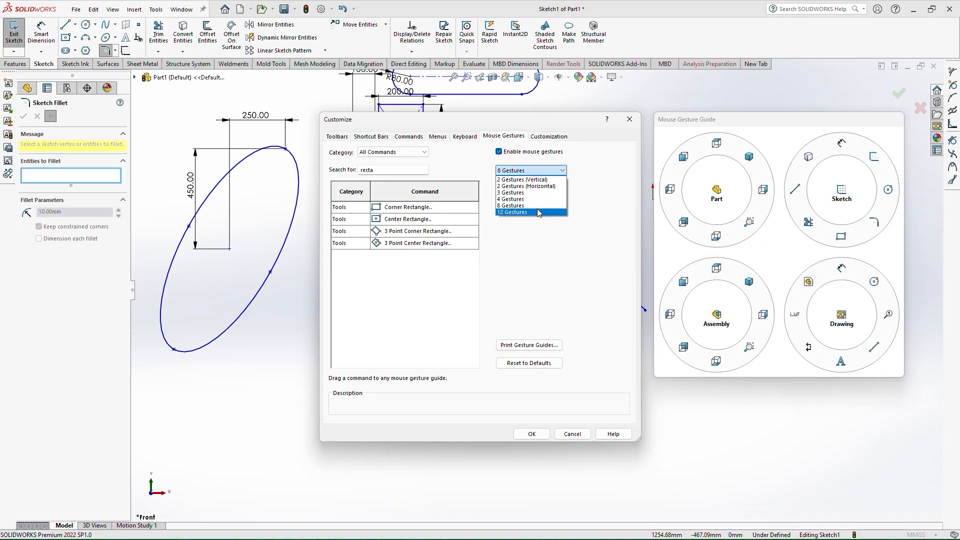
click(539, 212)
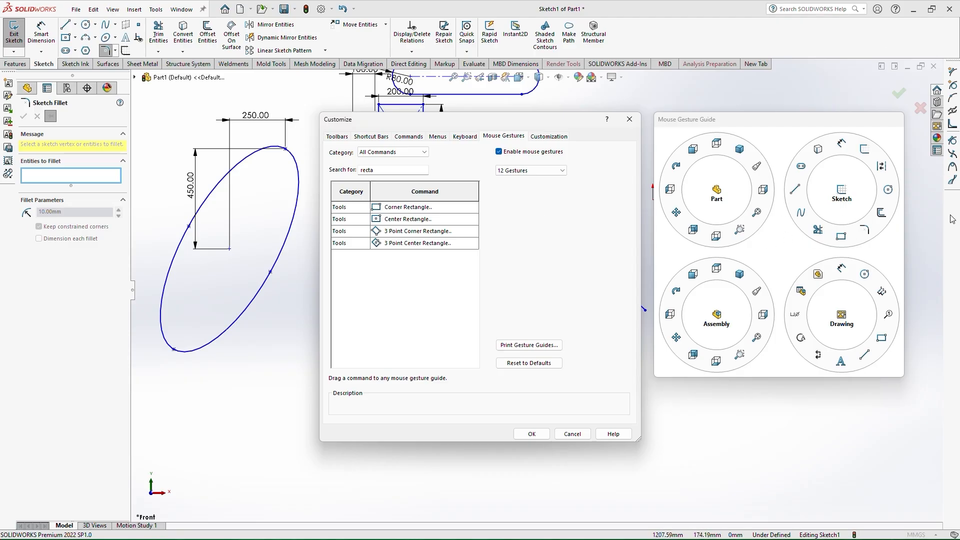
click(564, 170)
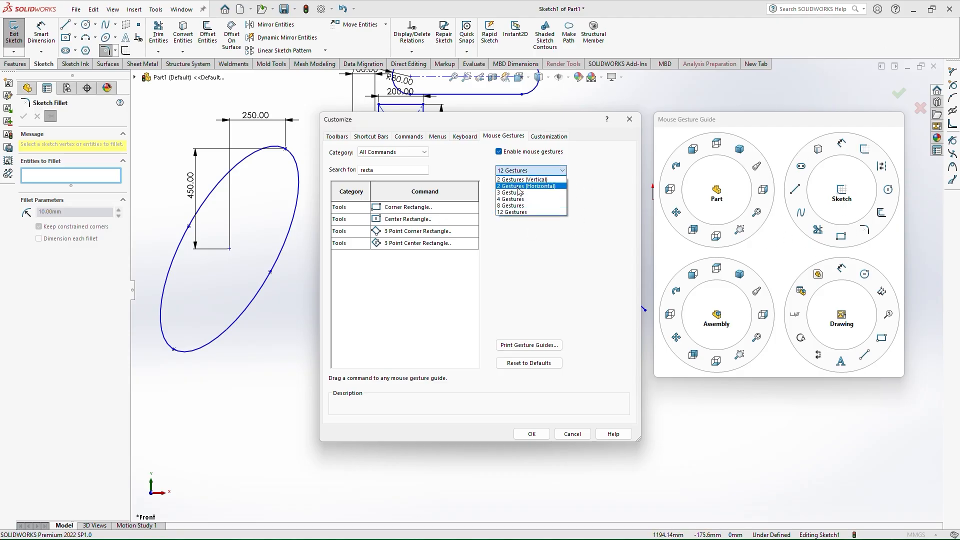
click(509, 195)
click(524, 170)
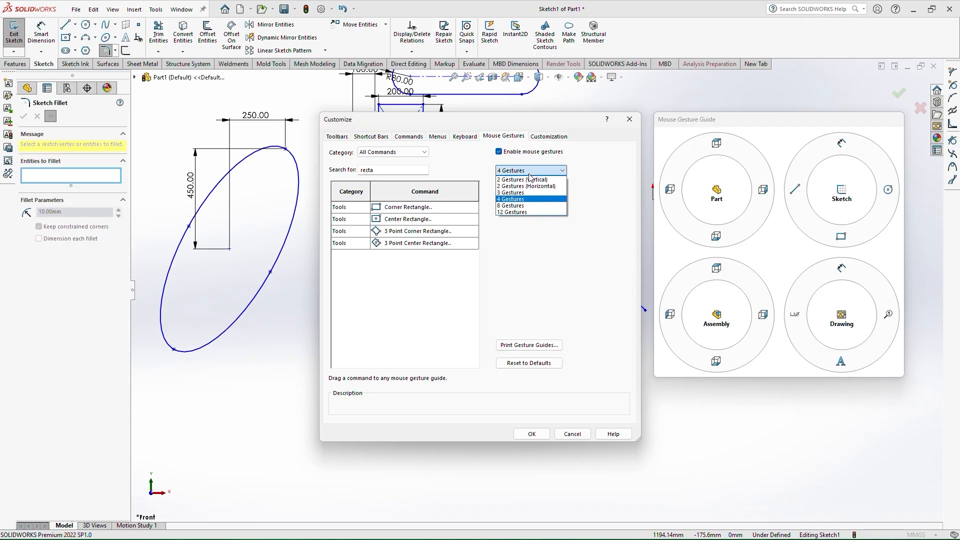
click(524, 181)
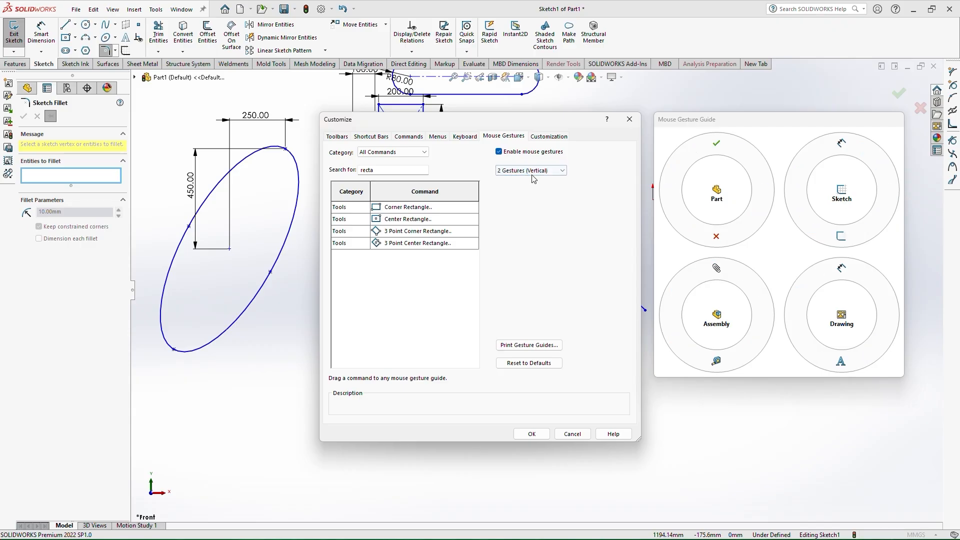
click(531, 172)
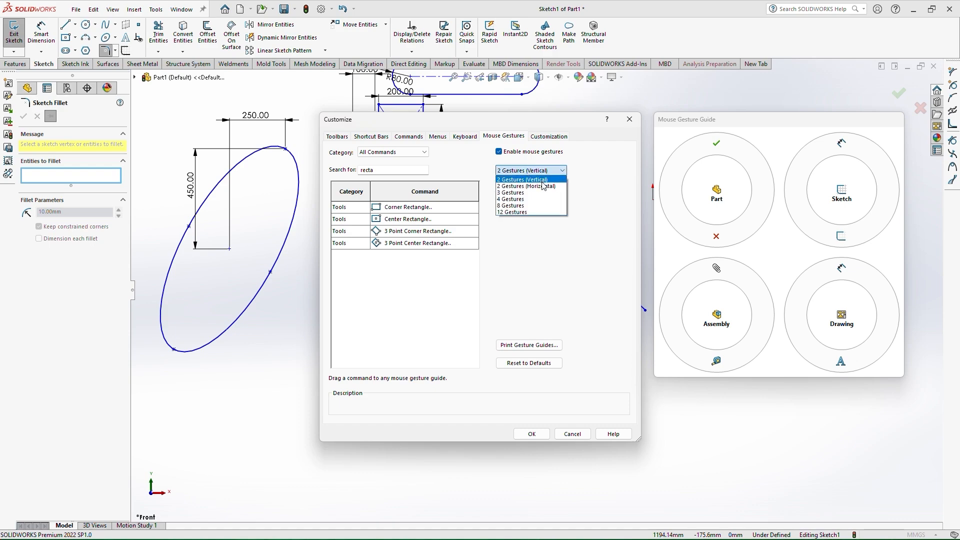
click(533, 192)
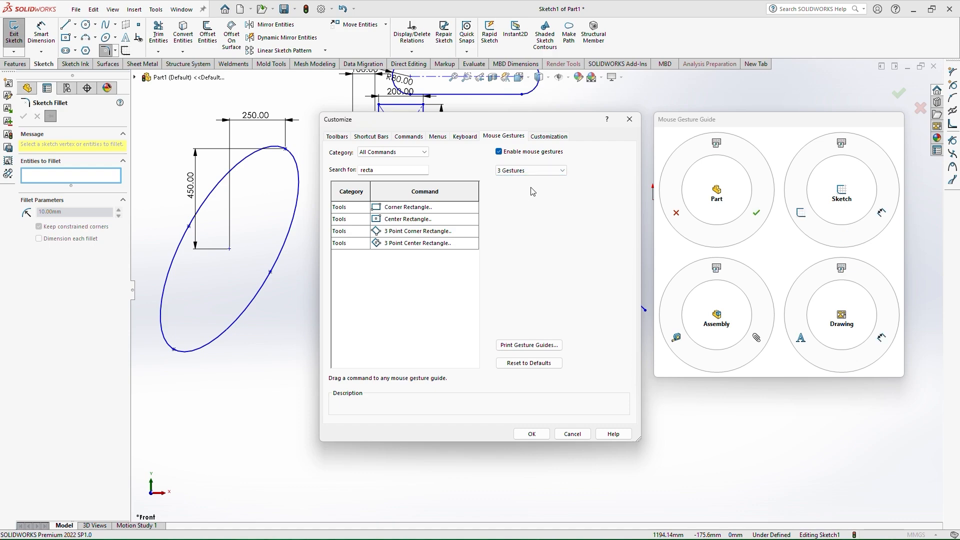
click(536, 172)
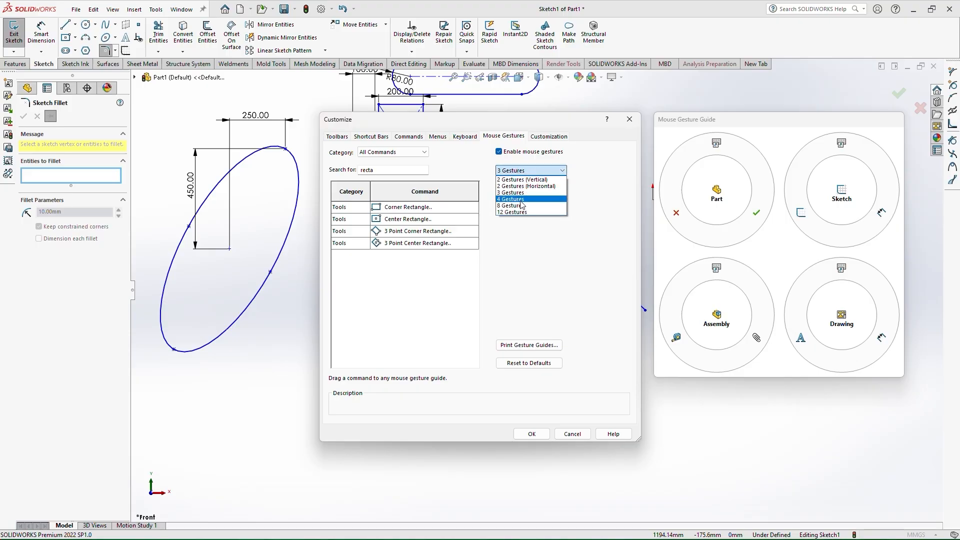
click(521, 199)
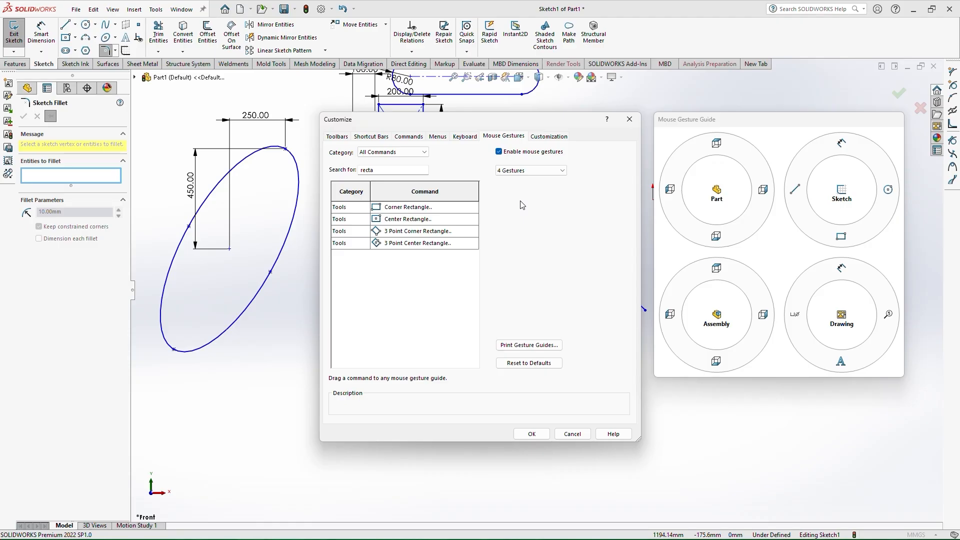
click(532, 434)
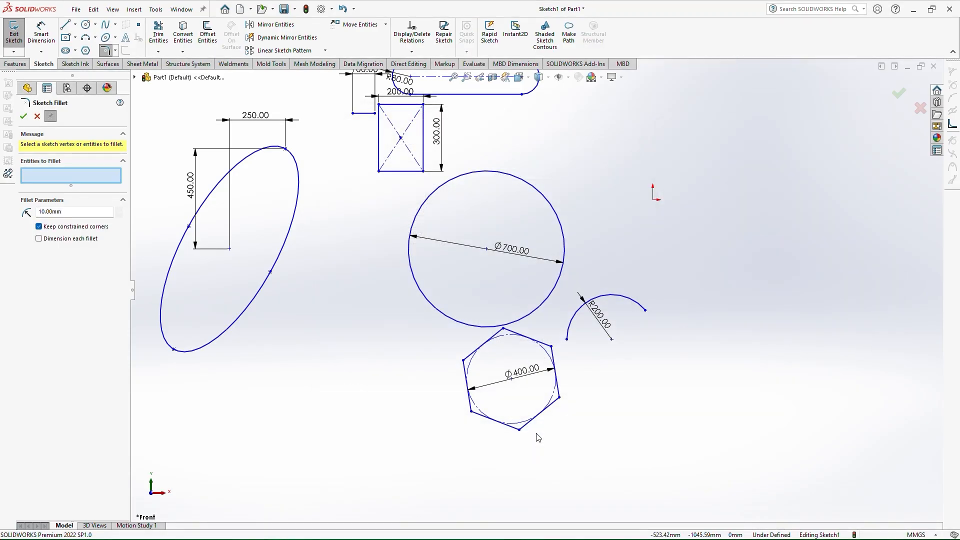
key(z)
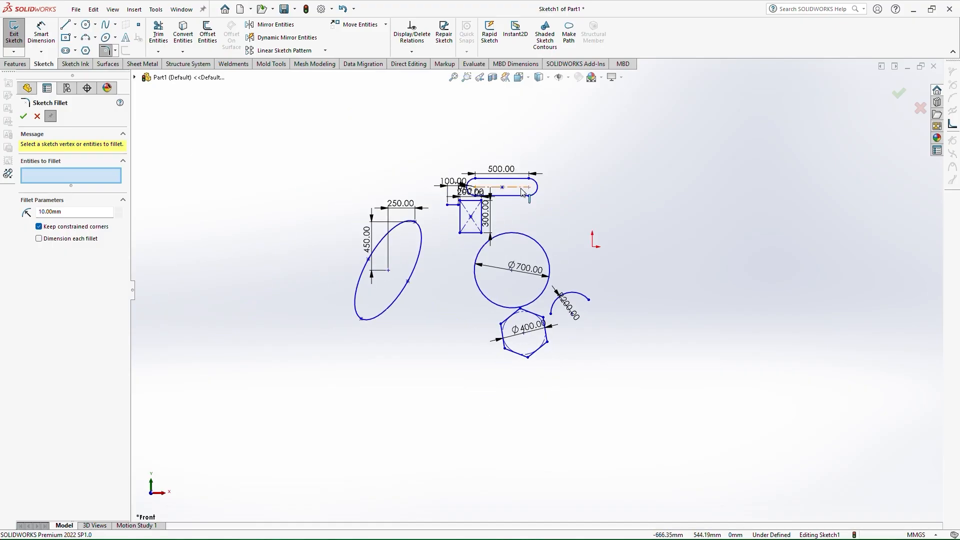
scroll(522, 192, down, 4)
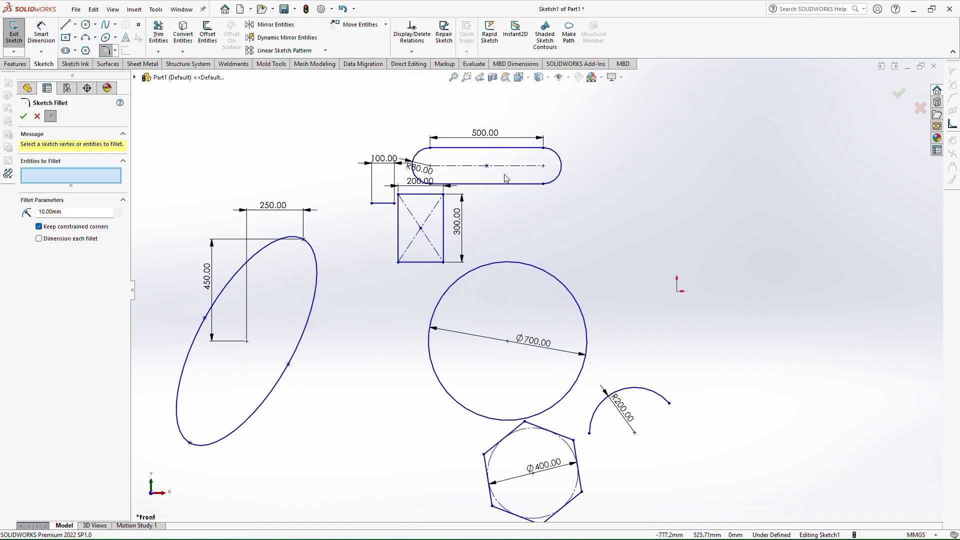